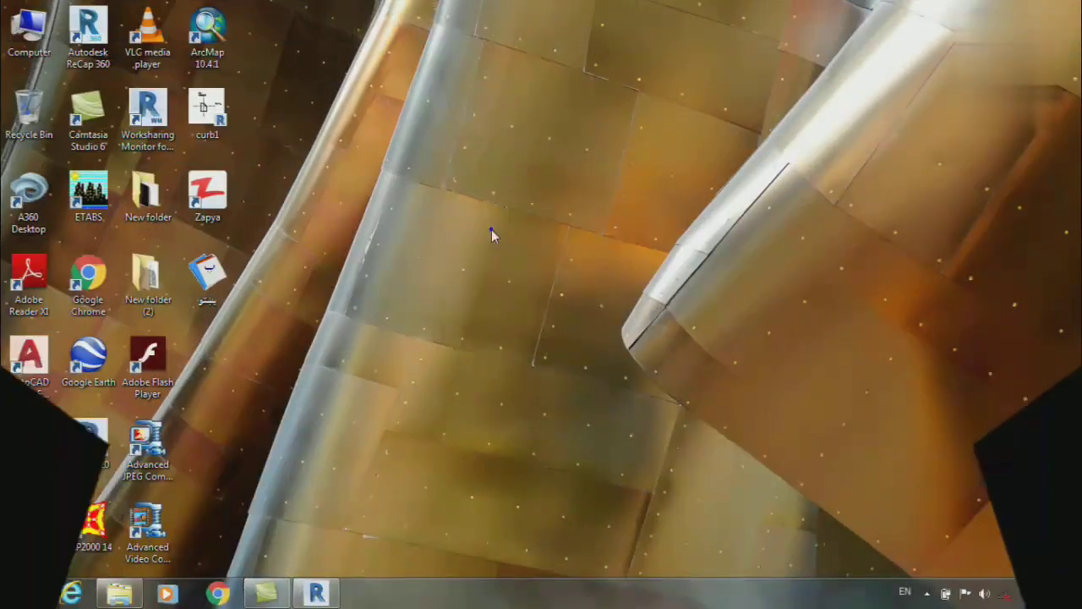
# Refresh the desktop and bring the Revit 2020 window showing the Level 1 plan to the front
pyautogui.rightClick(491, 229)
pyautogui.click(526, 275)
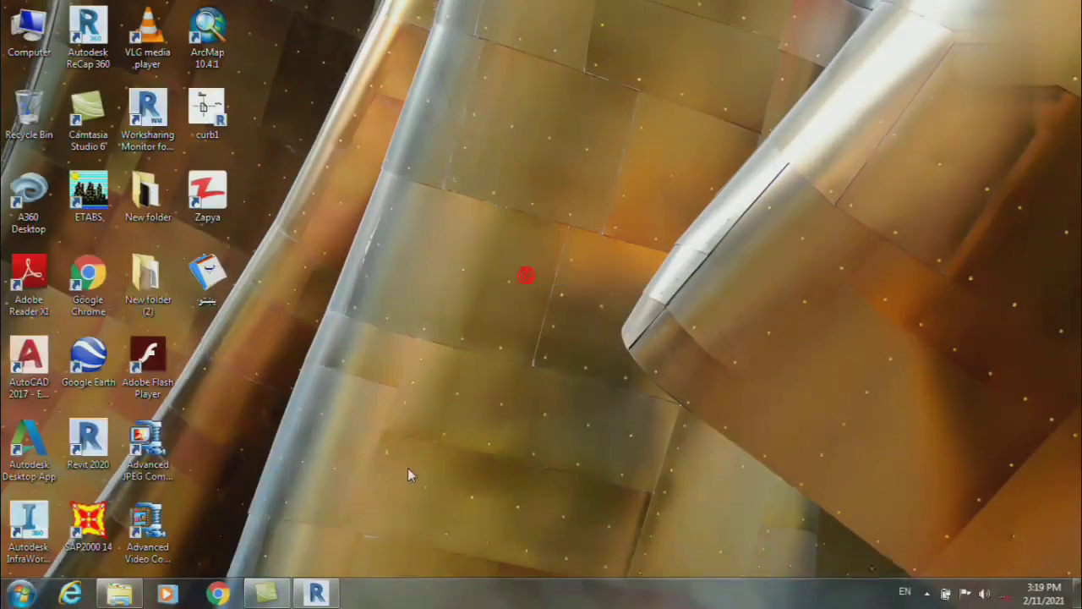
pyautogui.click(320, 594)
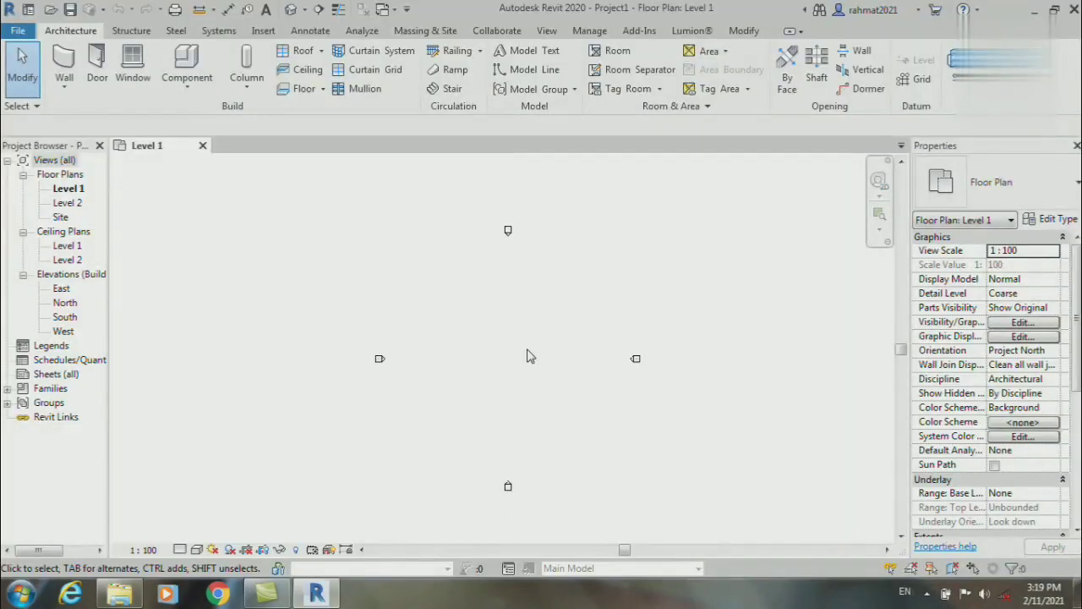
# Set project length units to Meters with no decimals via UN, then open the Site floor plan
pyautogui.press('u')
pyautogui.press('n')
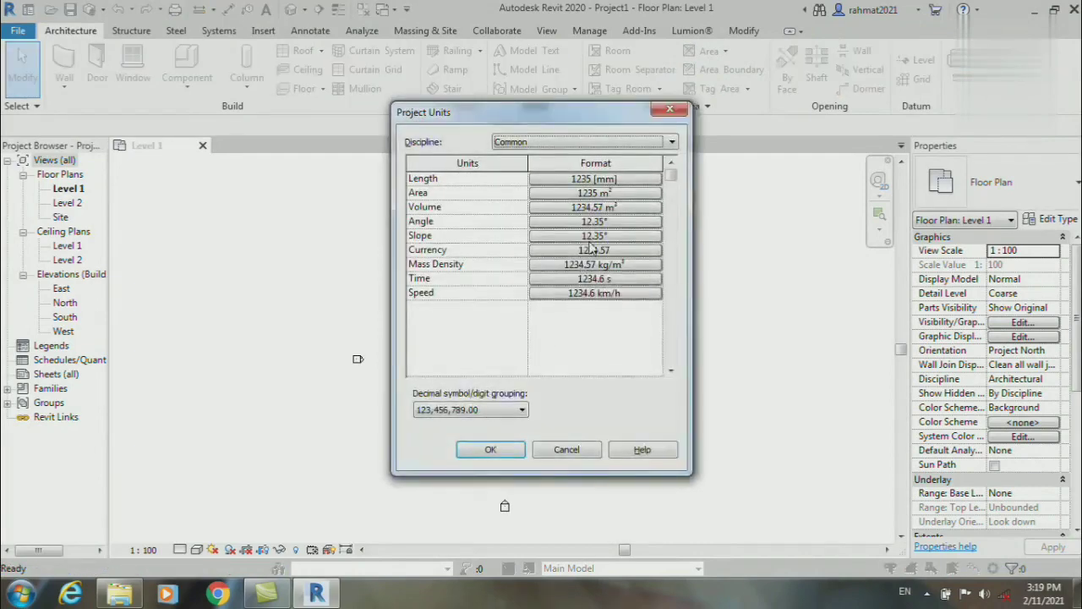
pyautogui.click(600, 176)
pyautogui.click(555, 209)
pyautogui.click(530, 261)
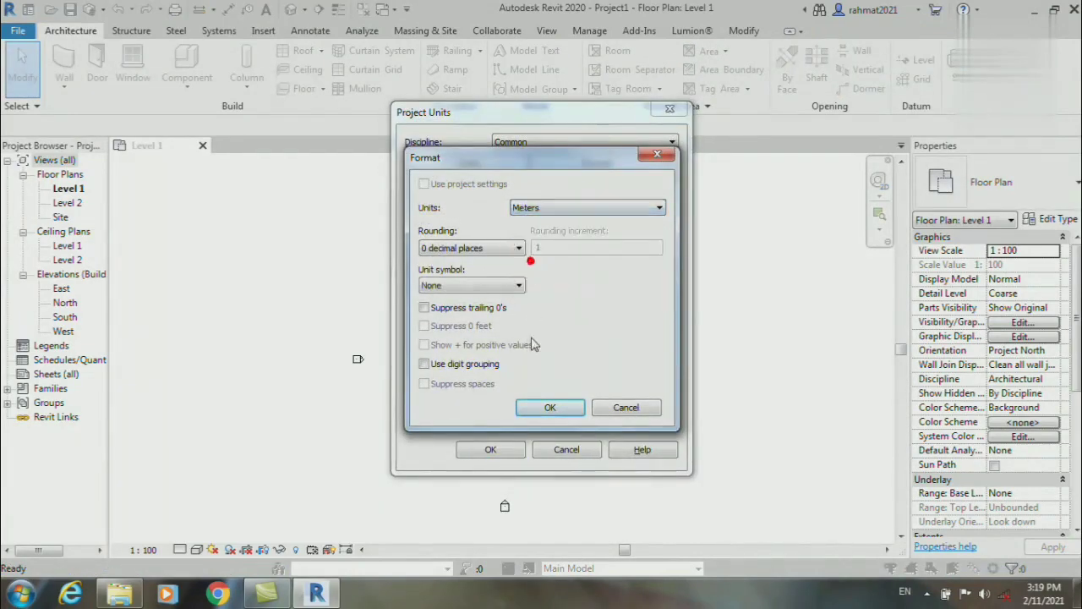
pyautogui.click(535, 409)
pyautogui.click(507, 449)
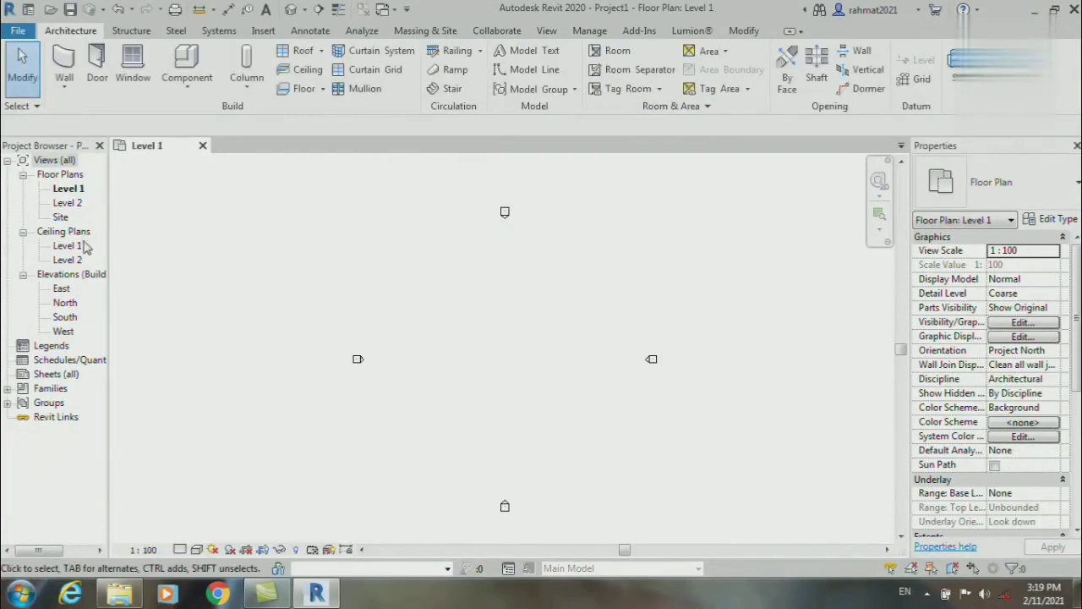
pyautogui.click(61, 218)
pyautogui.doubleClick(61, 218)
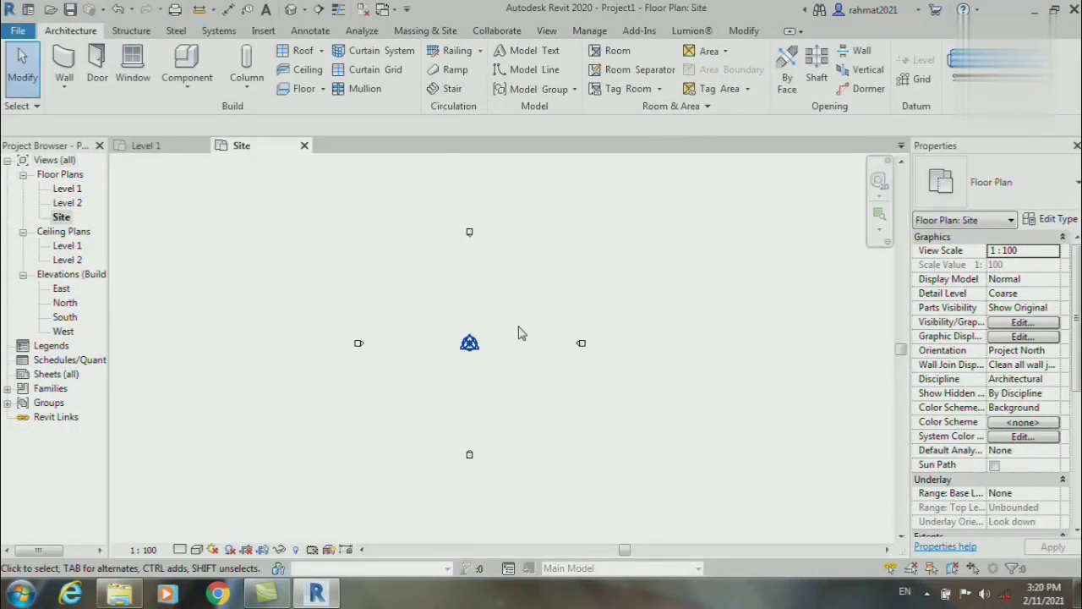
# Place toposurface corner points around the elevation markers and finish a surface of about 4083 m²
pyautogui.click(427, 32)
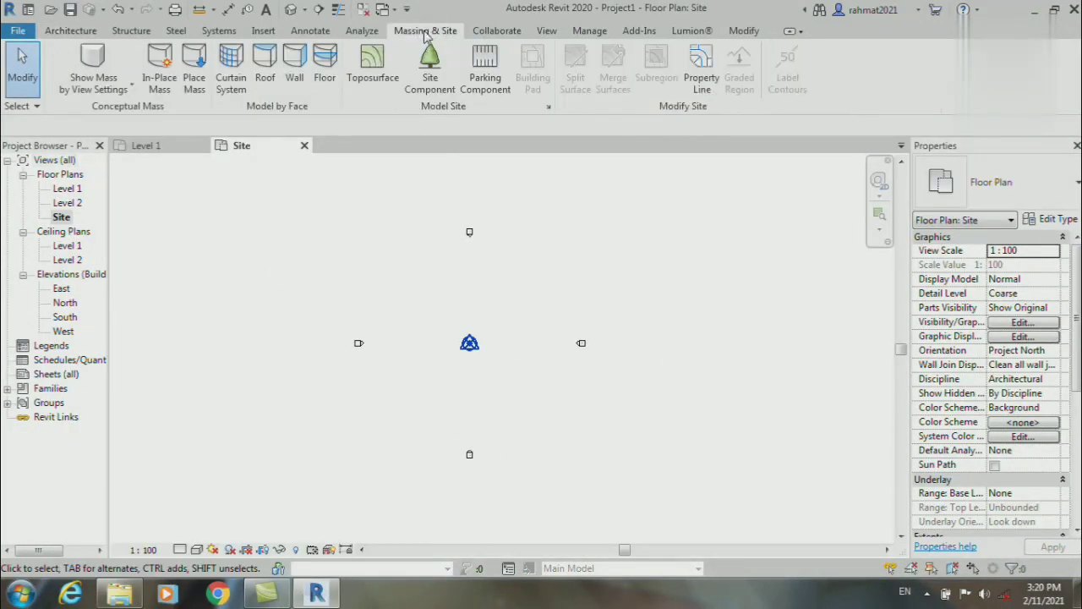
pyautogui.click(372, 66)
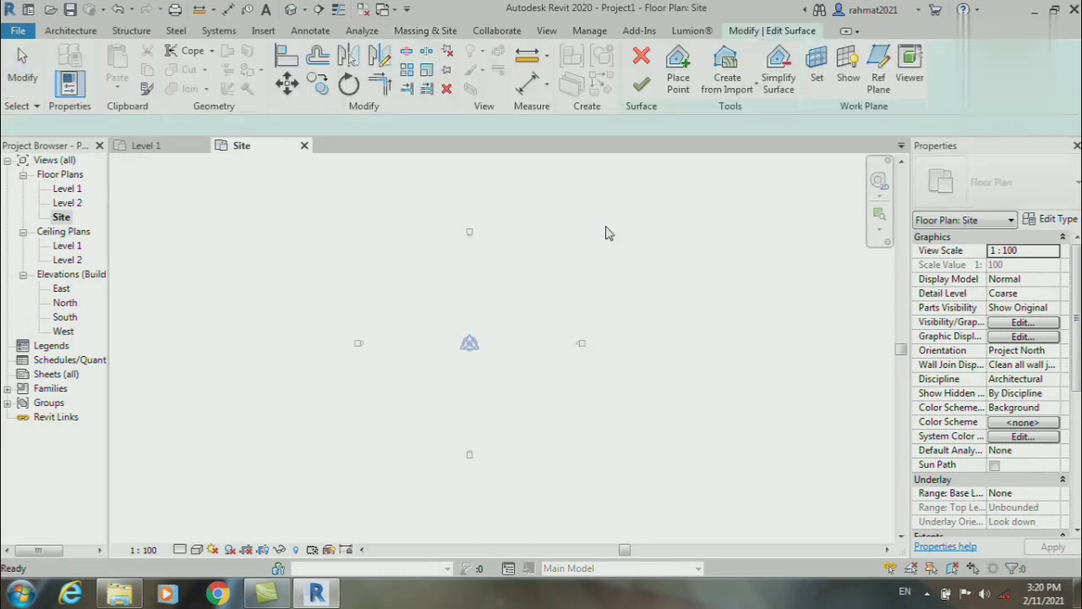
pyautogui.click(313, 218)
pyautogui.click(314, 479)
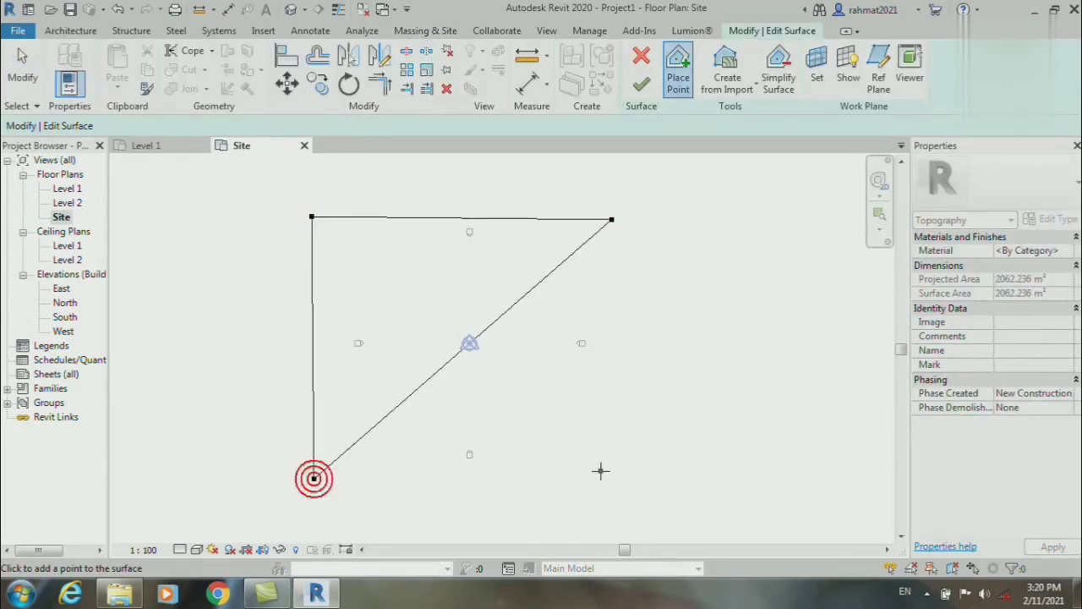
pyautogui.click(624, 467)
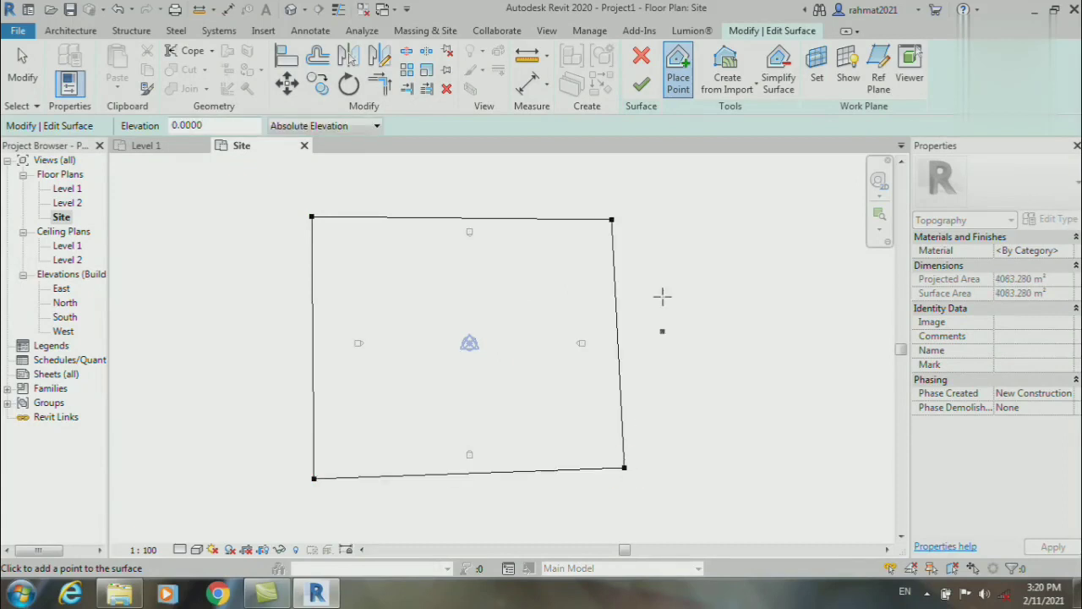
pyautogui.click(641, 86)
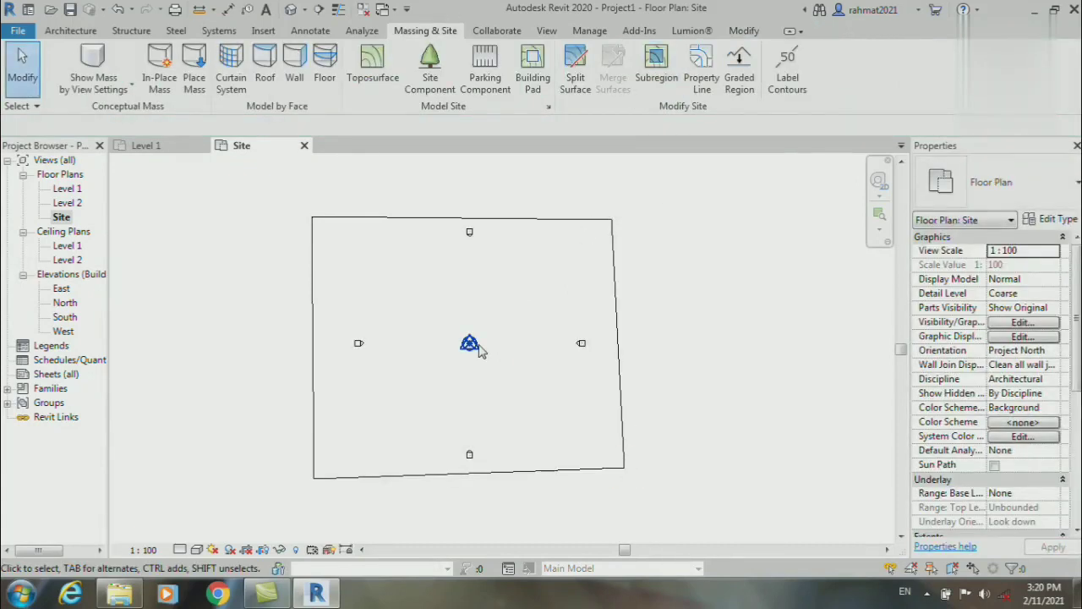
# Start the Detail Line tool with the Medium Lines line style
pyautogui.scroll(2, 494, 313)
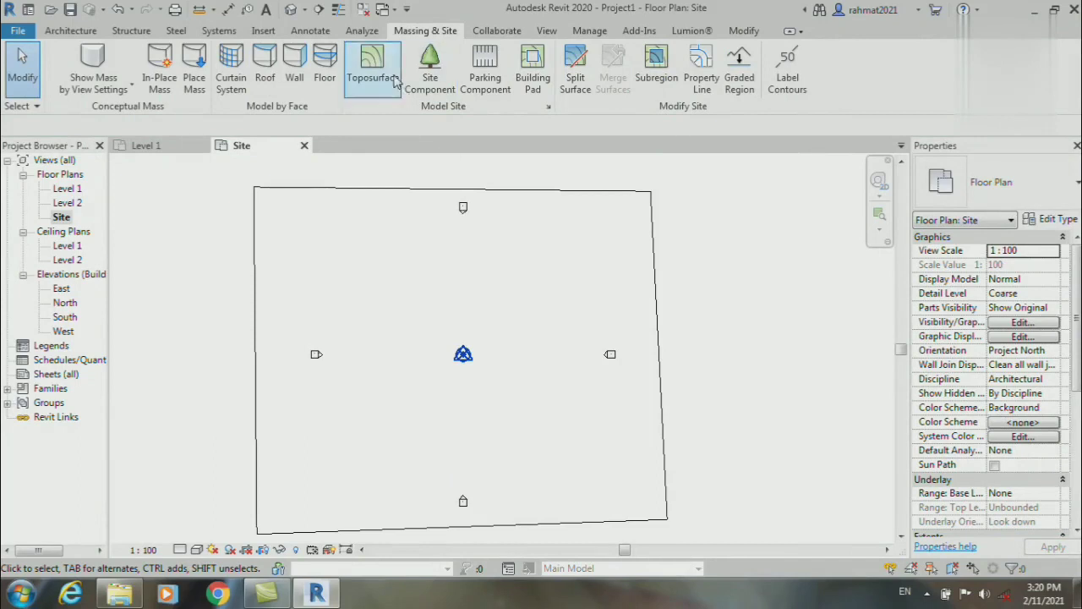
pyautogui.click(310, 32)
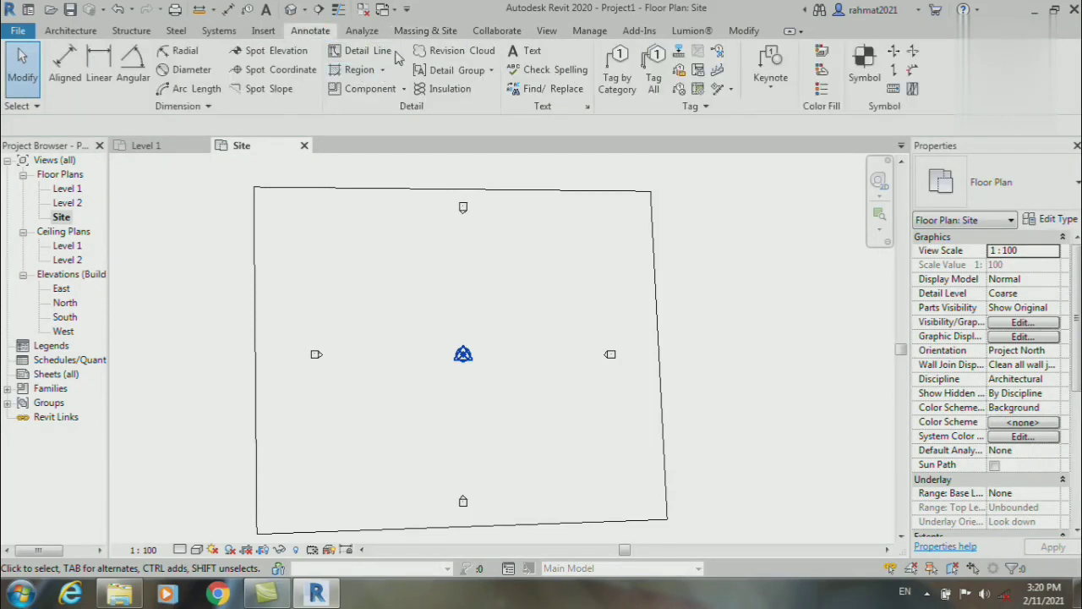
pyautogui.click(380, 53)
pyautogui.click(771, 78)
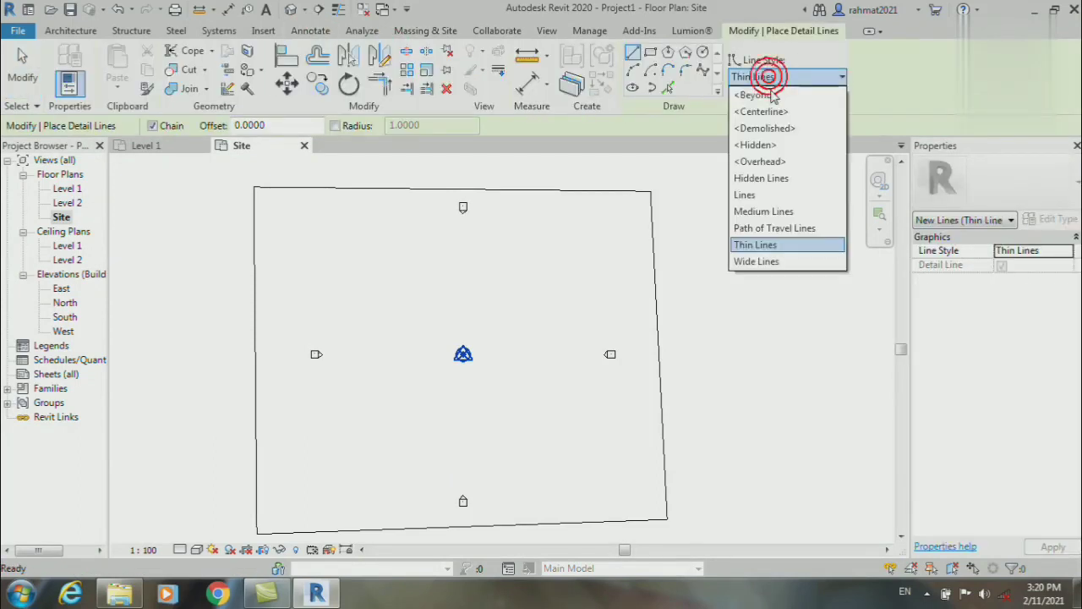
pyautogui.click(771, 211)
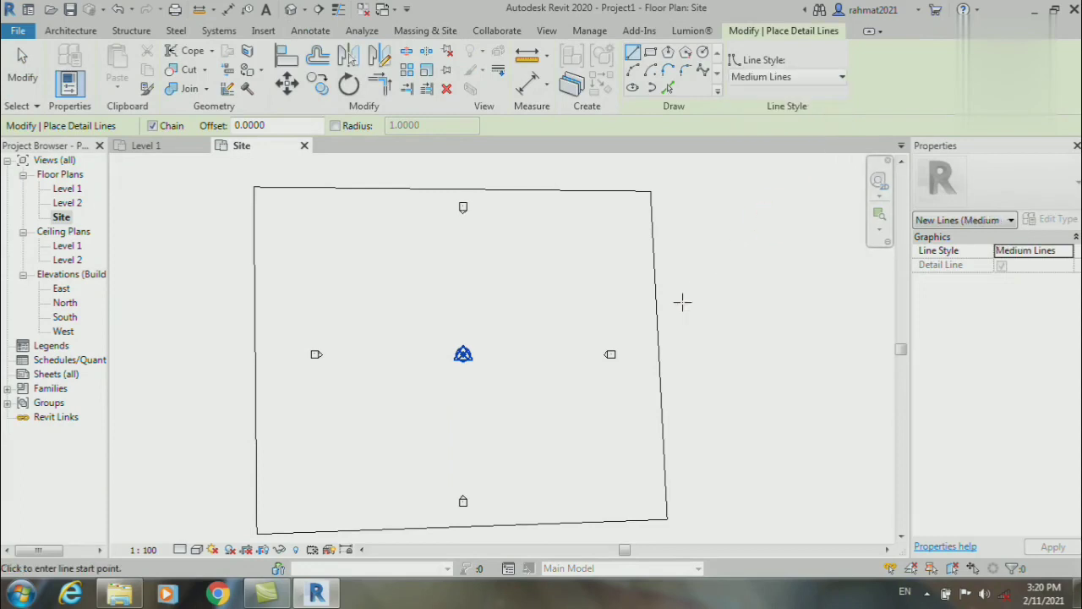
pyautogui.click(534, 309)
pyautogui.scroll(-2, 537, 301)
pyautogui.rightClick(542, 305)
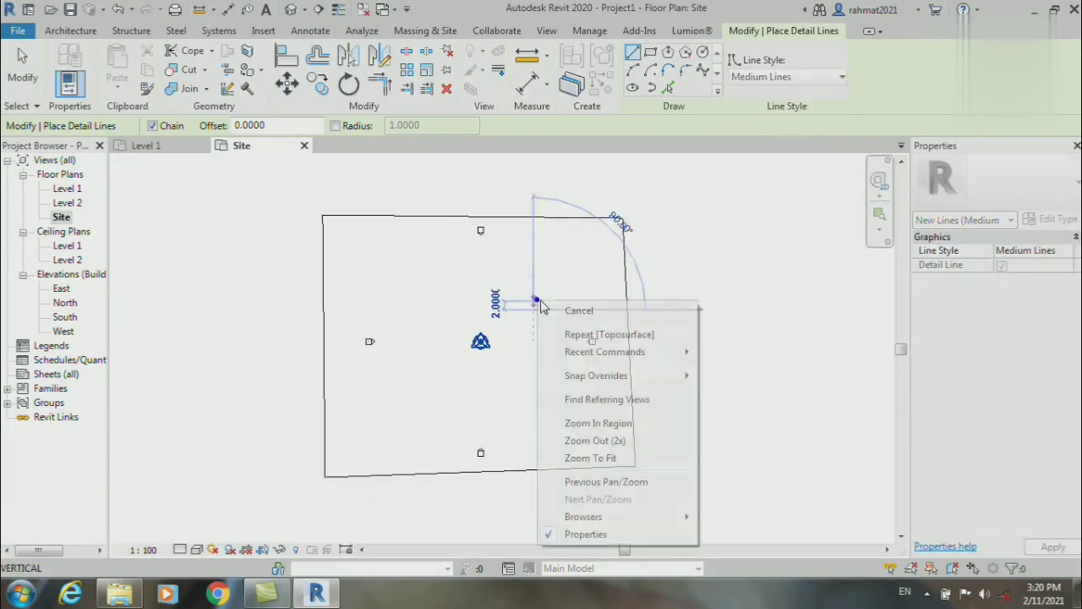
pyautogui.click(570, 313)
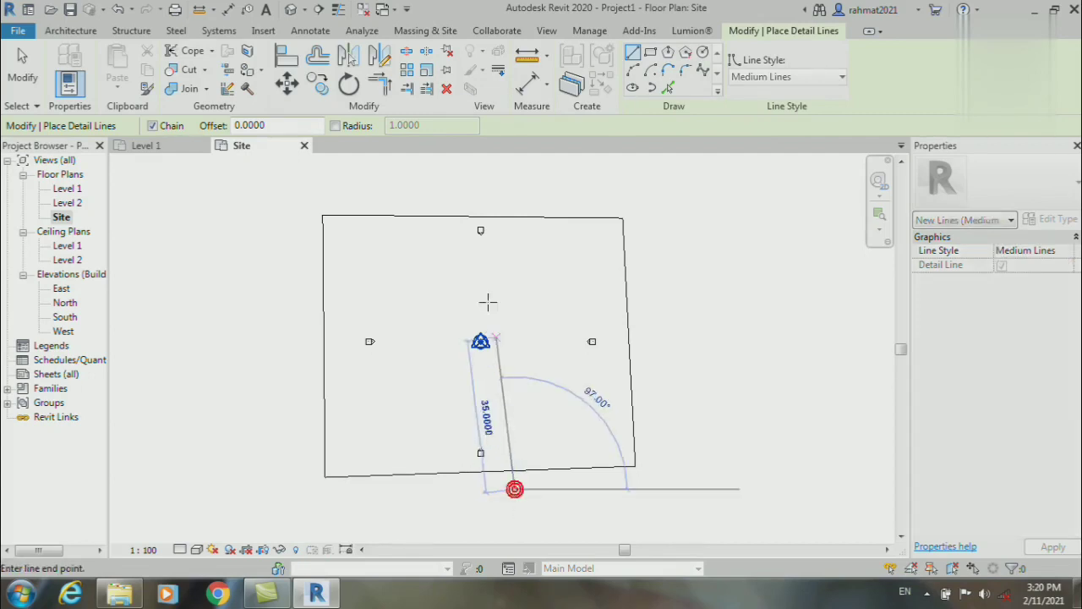
# Draw two parallel vertical road-edge lines across the toposurface
pyautogui.click(499, 175)
pyautogui.rightClick(500, 175)
pyautogui.click(520, 184)
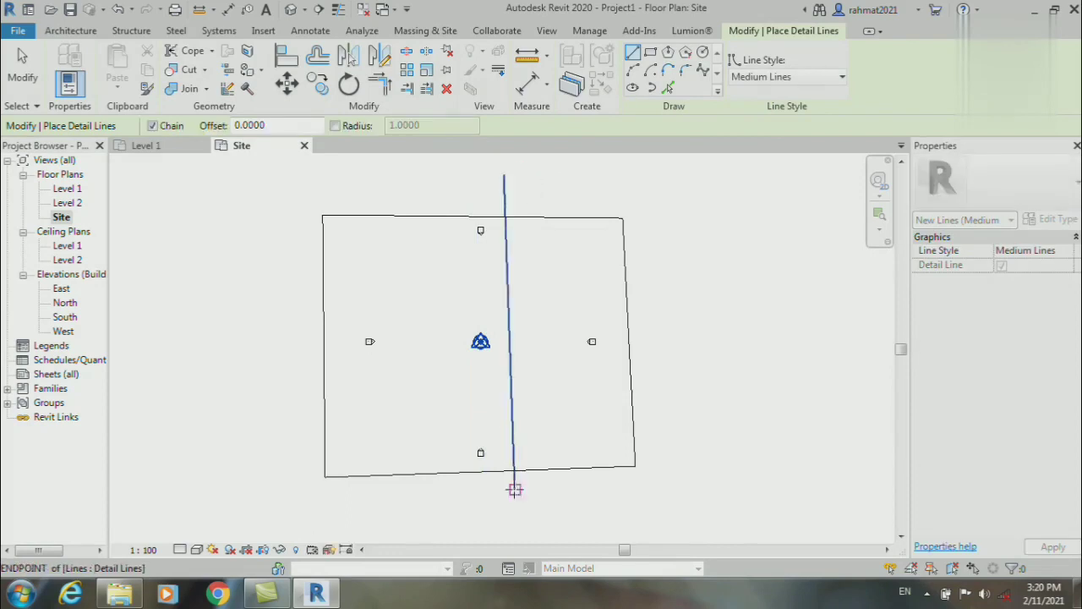
pyautogui.click(480, 488)
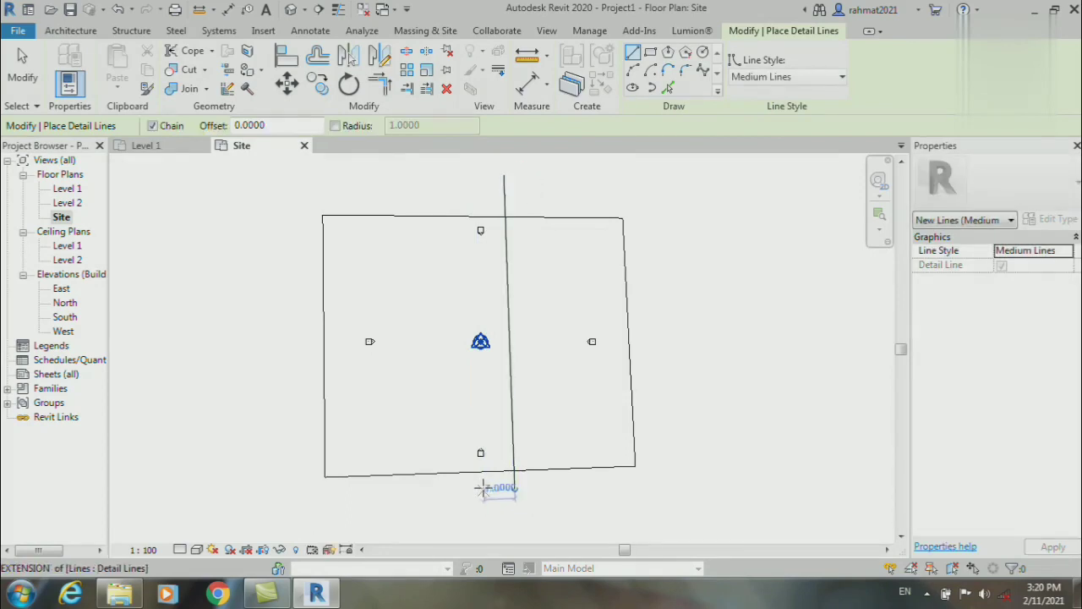
pyautogui.click(482, 487)
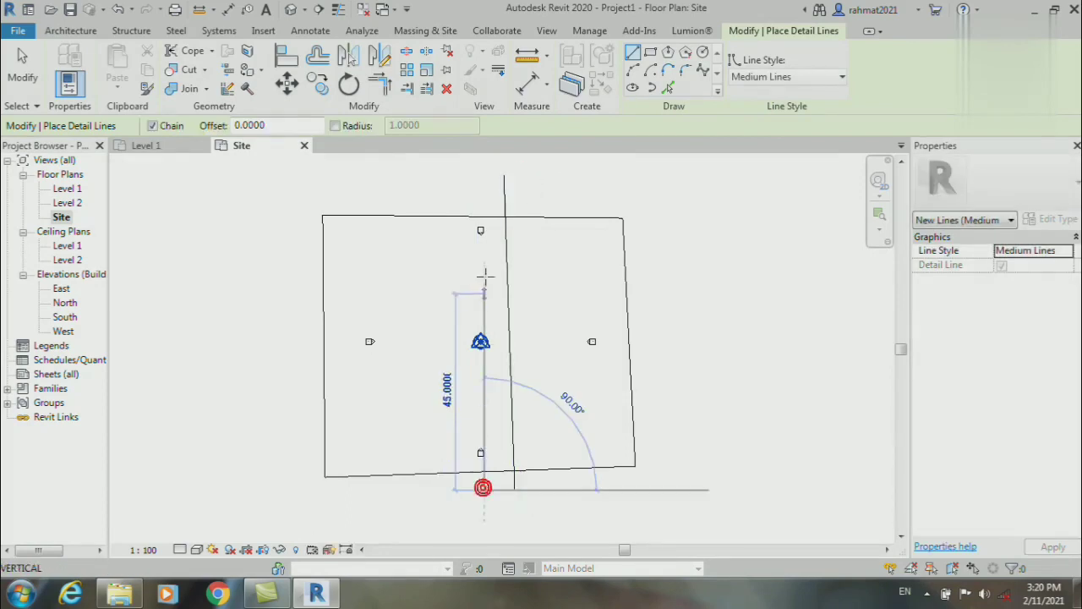
pyautogui.click(474, 185)
pyautogui.rightClick(473, 181)
pyautogui.click(512, 197)
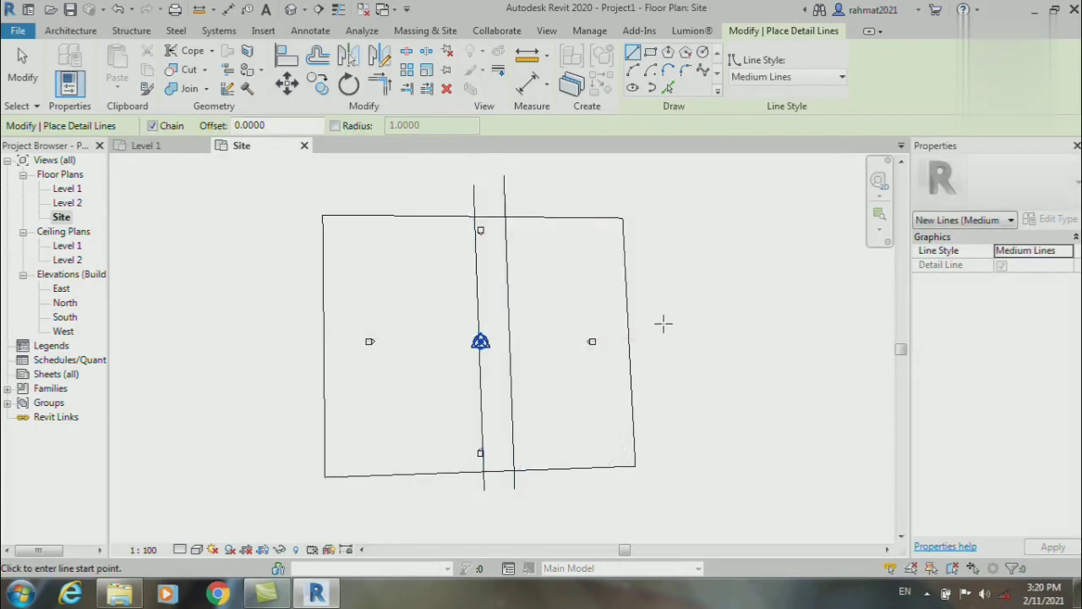
# Draw two parallel horizontal road-edge lines crossing the vertical ones
pyautogui.click(670, 324)
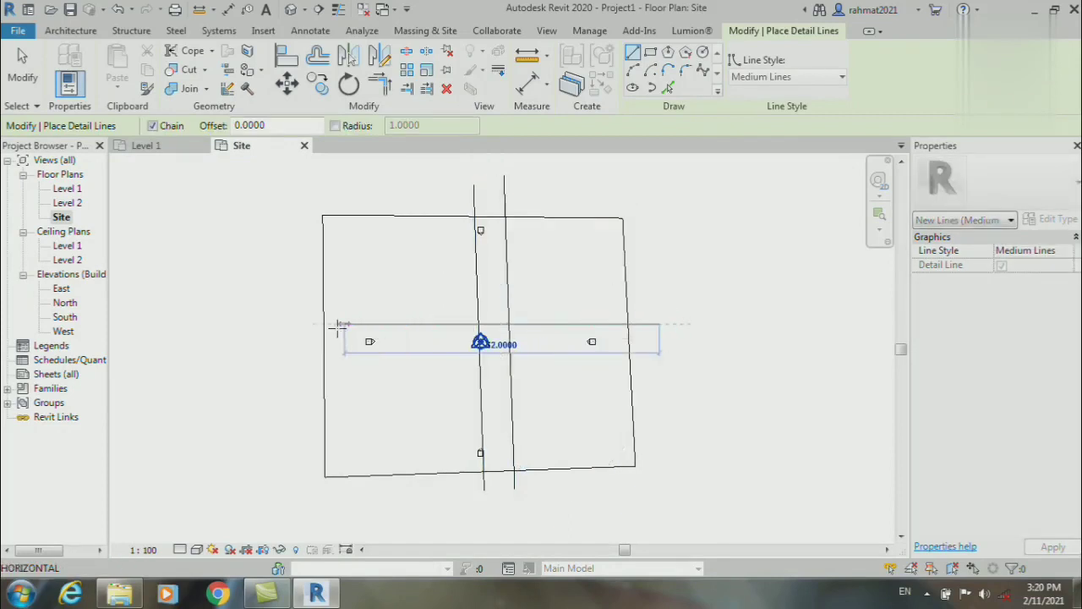
pyautogui.rightClick(275, 329)
pyautogui.click(312, 339)
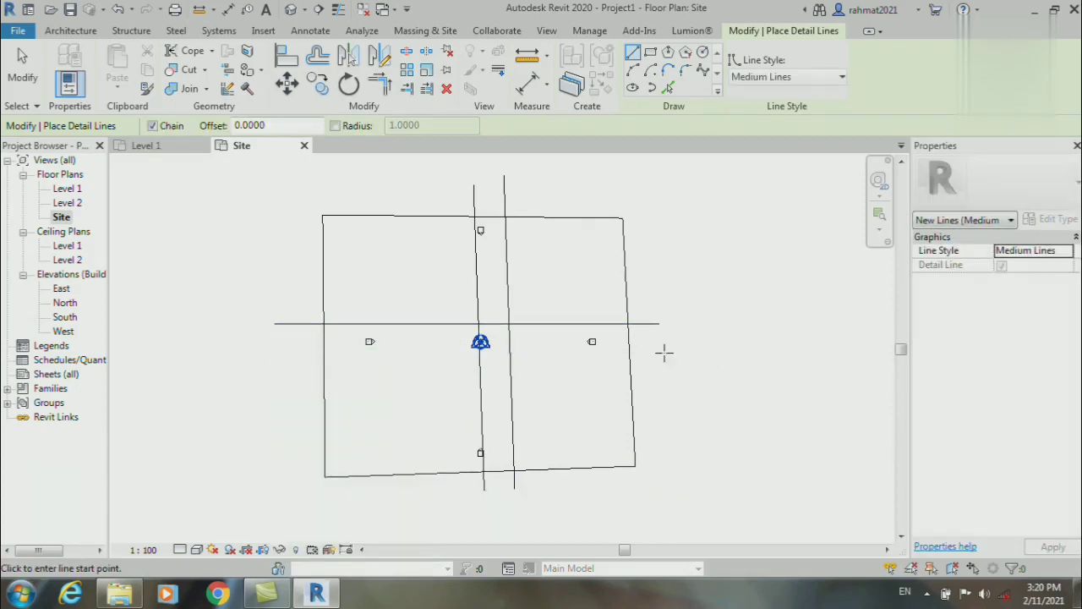
pyautogui.click(661, 355)
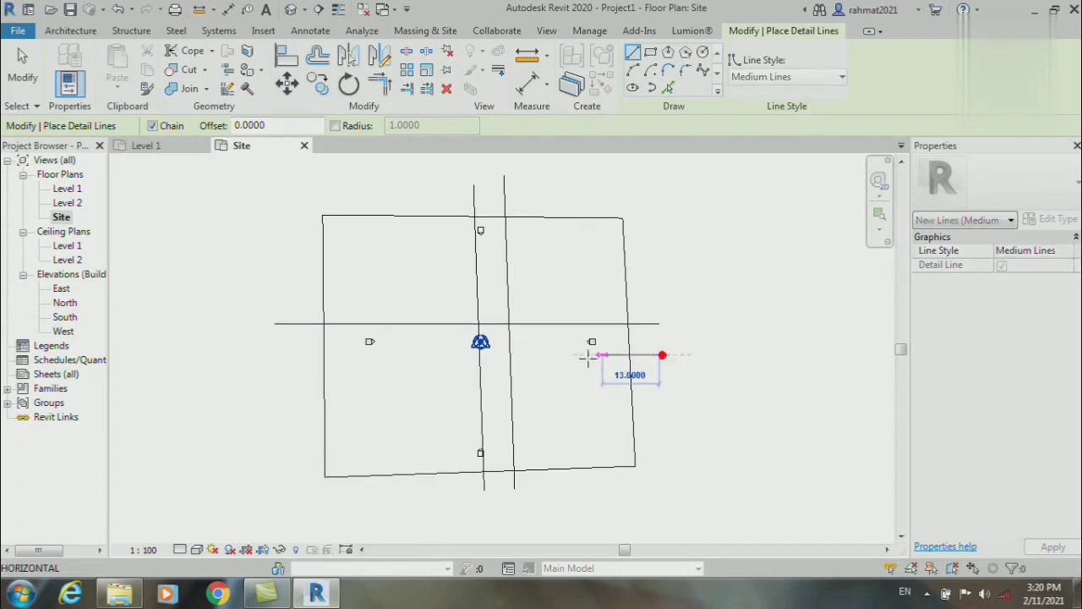
pyautogui.click(282, 356)
pyautogui.rightClick(282, 356)
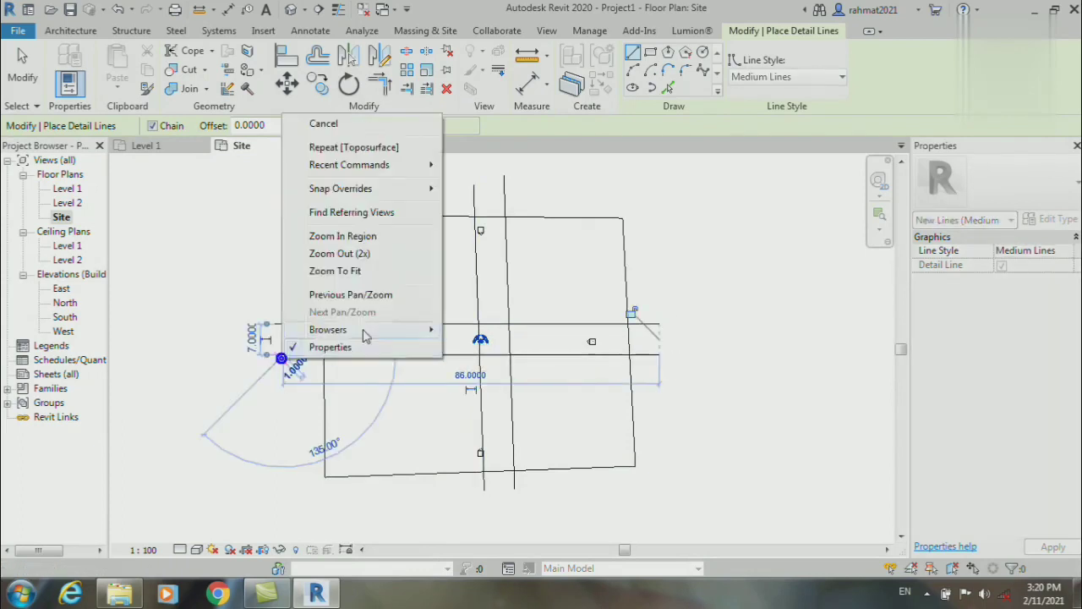
pyautogui.click(317, 128)
pyautogui.scroll(2, 553, 363)
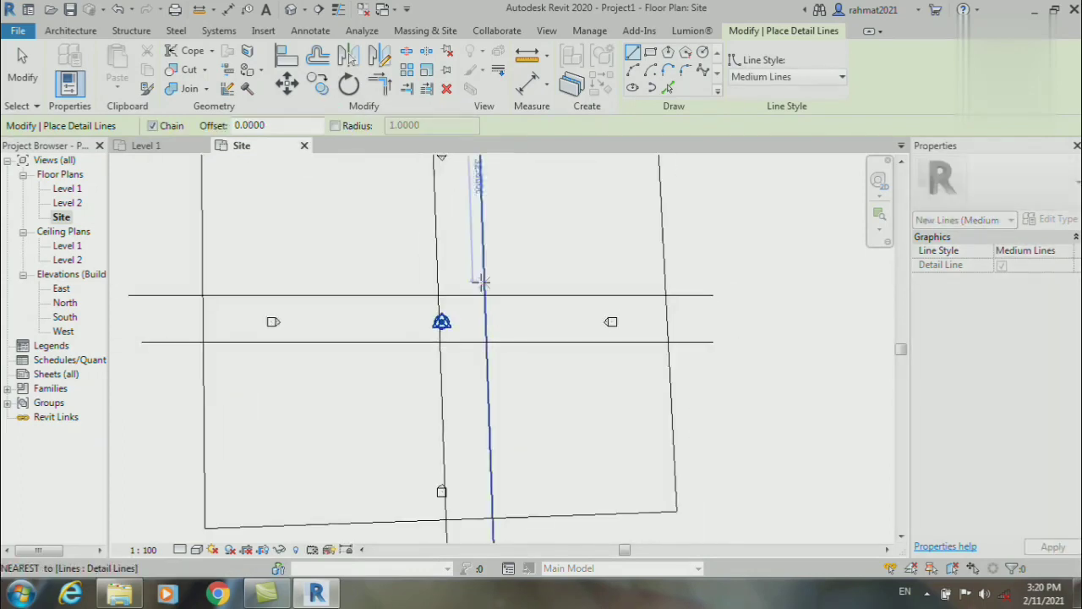
pyautogui.scroll(2, 505, 319)
# Split the horizontal and vertical road lines at the intersection
pyautogui.scroll(1, 510, 326)
pyautogui.press('Escape')
pyautogui.click(407, 50)
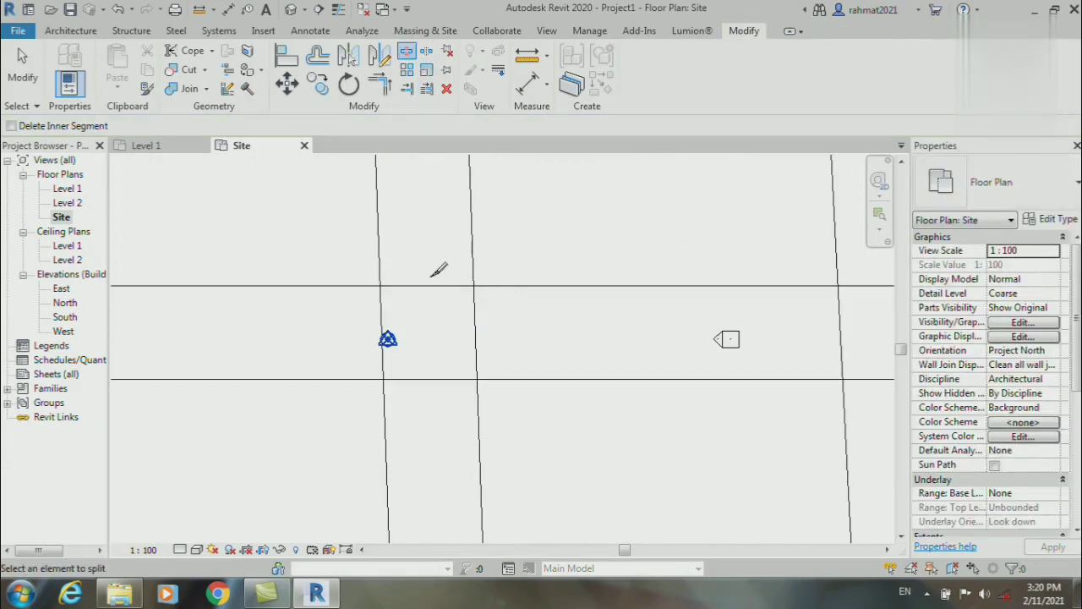
pyautogui.click(429, 286)
pyautogui.click(476, 334)
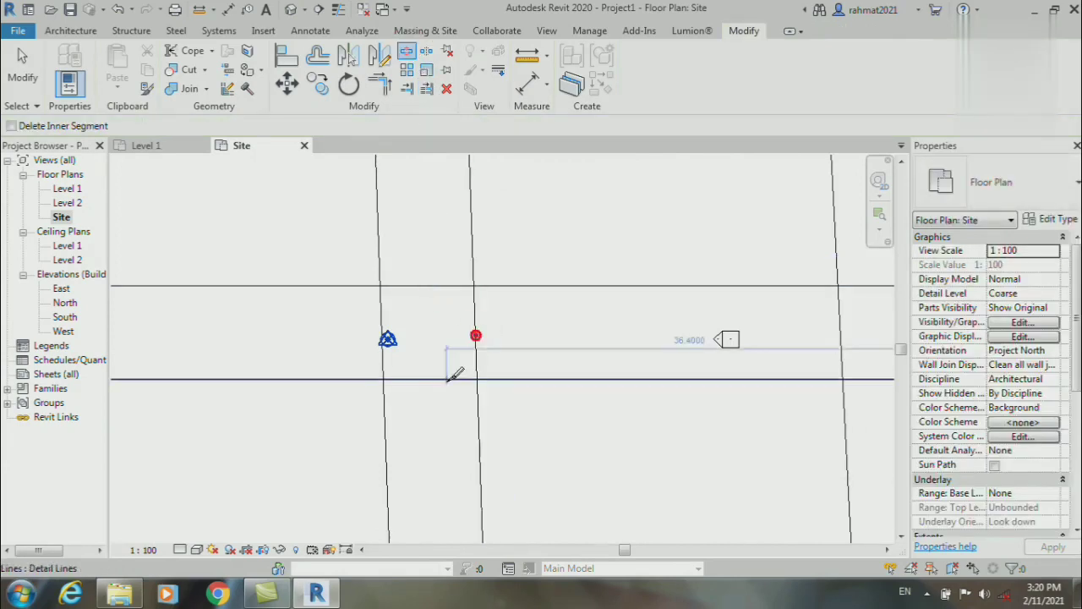
pyautogui.click(377, 314)
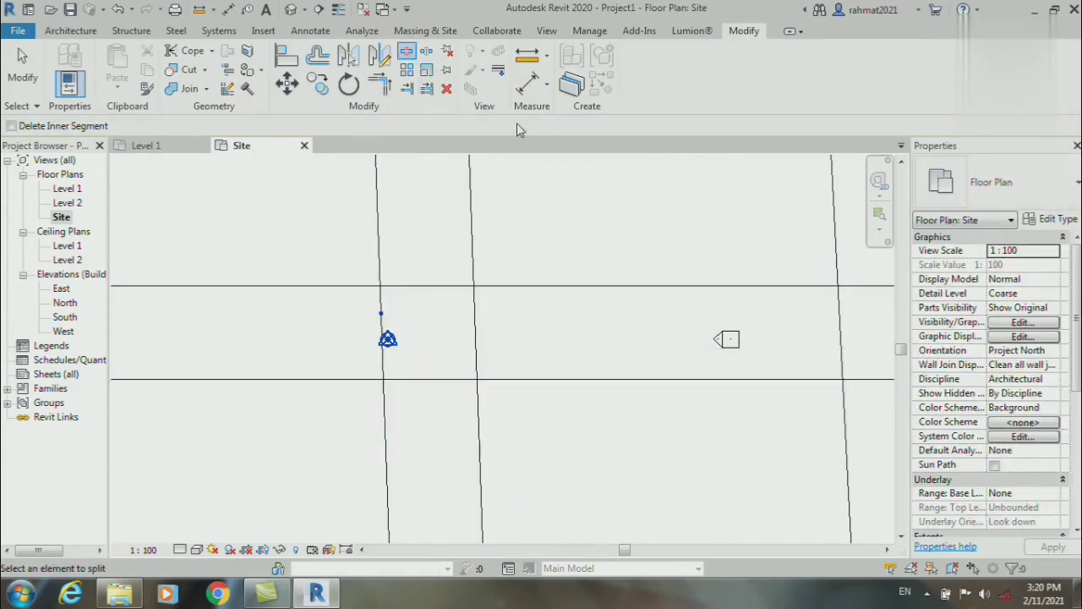
# Trim each vertical and horizontal road-edge pair into four clean corners
pyautogui.click(387, 87)
pyautogui.click(473, 258)
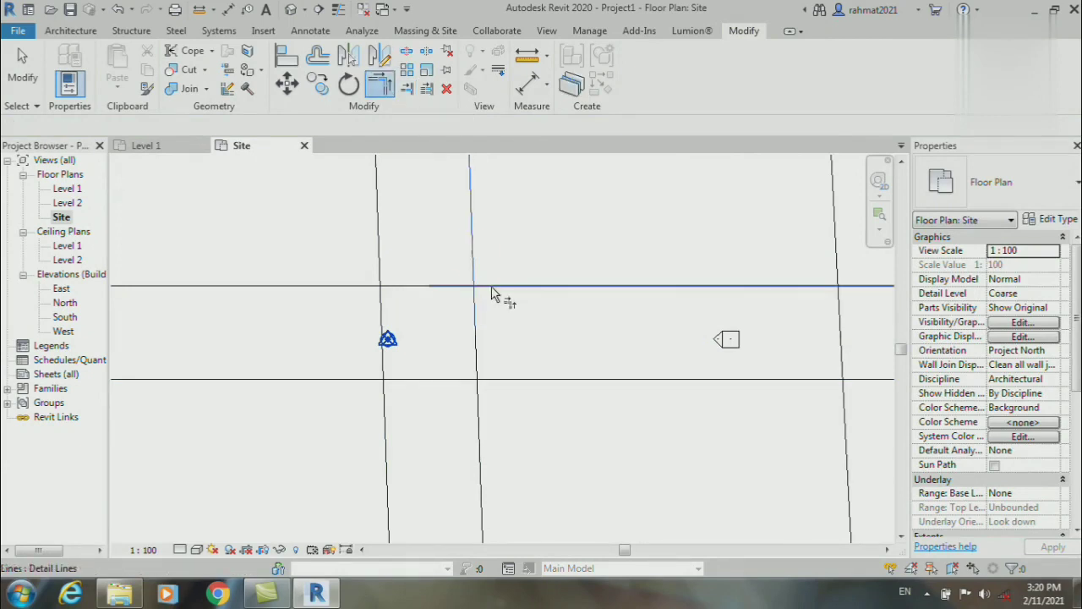
pyautogui.click(499, 285)
pyautogui.click(477, 401)
pyautogui.click(496, 380)
pyautogui.click(476, 396)
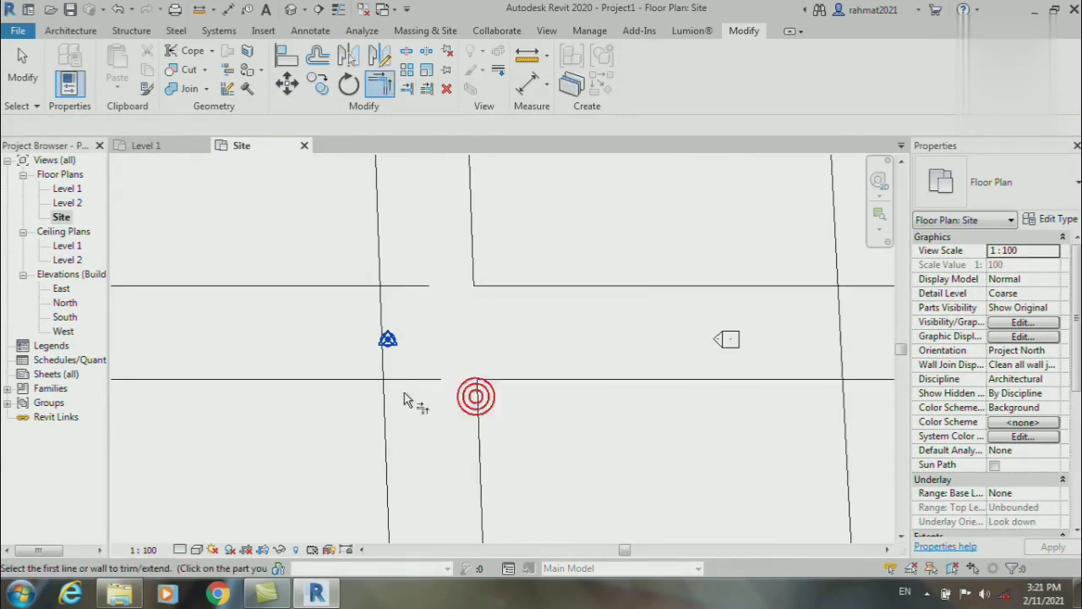
pyautogui.click(387, 398)
pyautogui.click(370, 377)
pyautogui.click(375, 287)
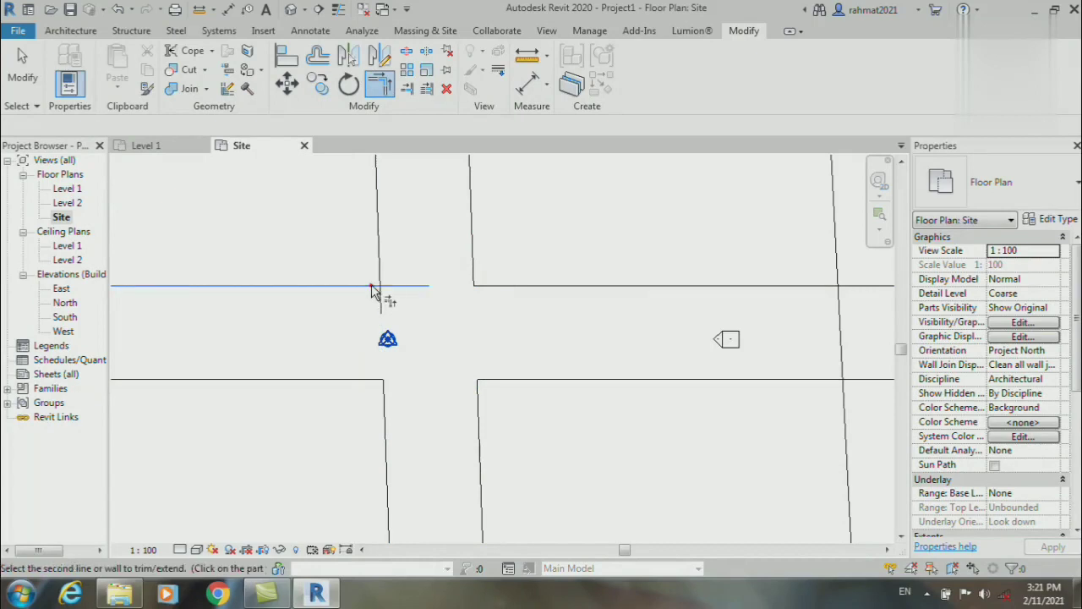
pyautogui.click(379, 275)
pyautogui.scroll(-3, 431, 313)
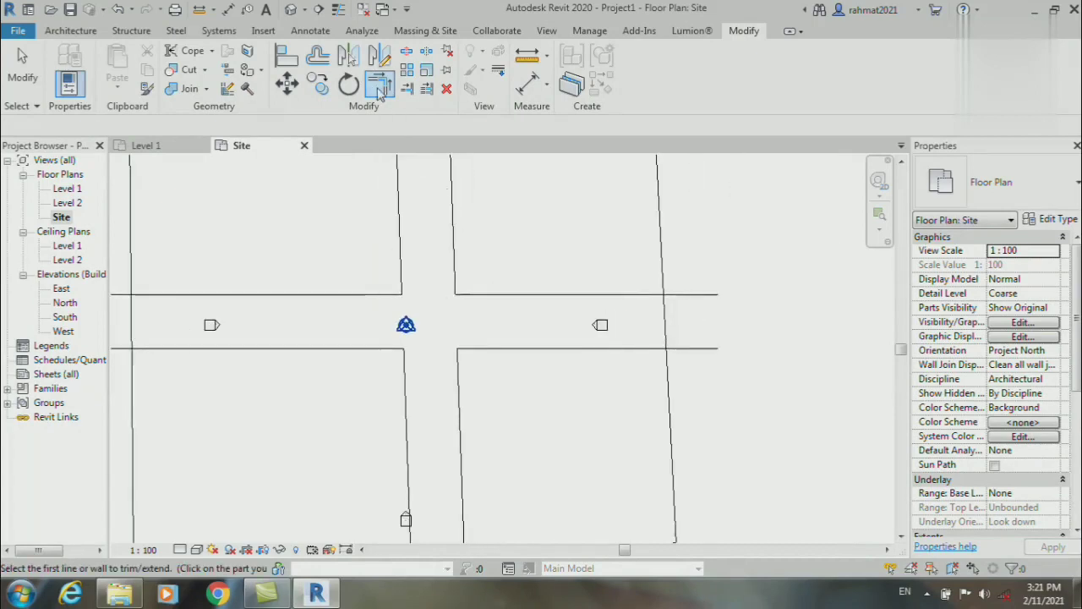
# Round the upper-right and upper-left intersection corners with fillet-arc detail lines
pyautogui.click(325, 34)
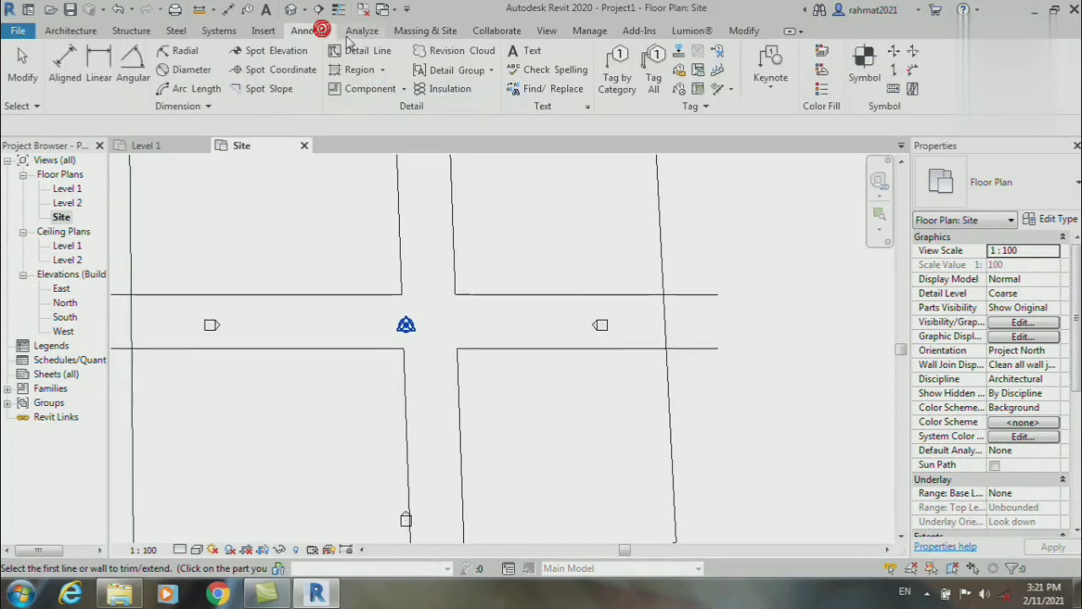
pyautogui.click(355, 47)
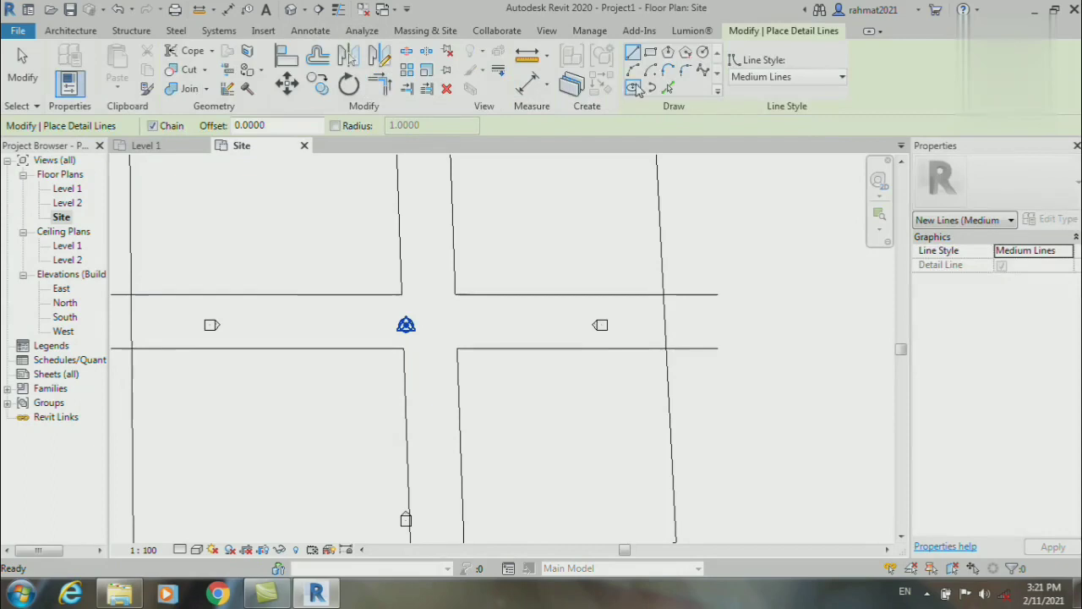
pyautogui.click(685, 72)
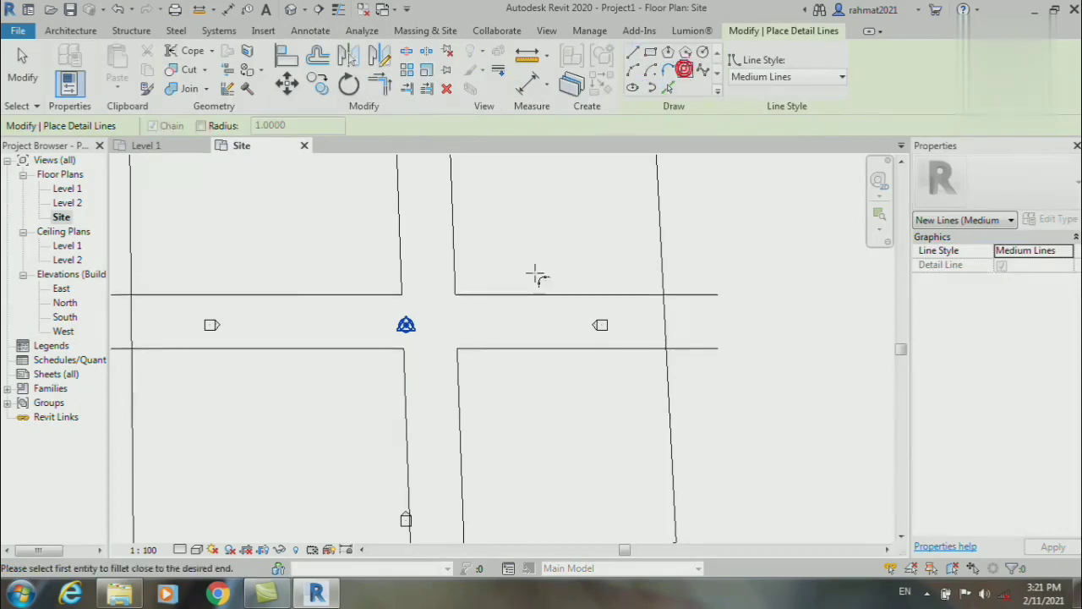
pyautogui.click(454, 279)
pyautogui.click(463, 293)
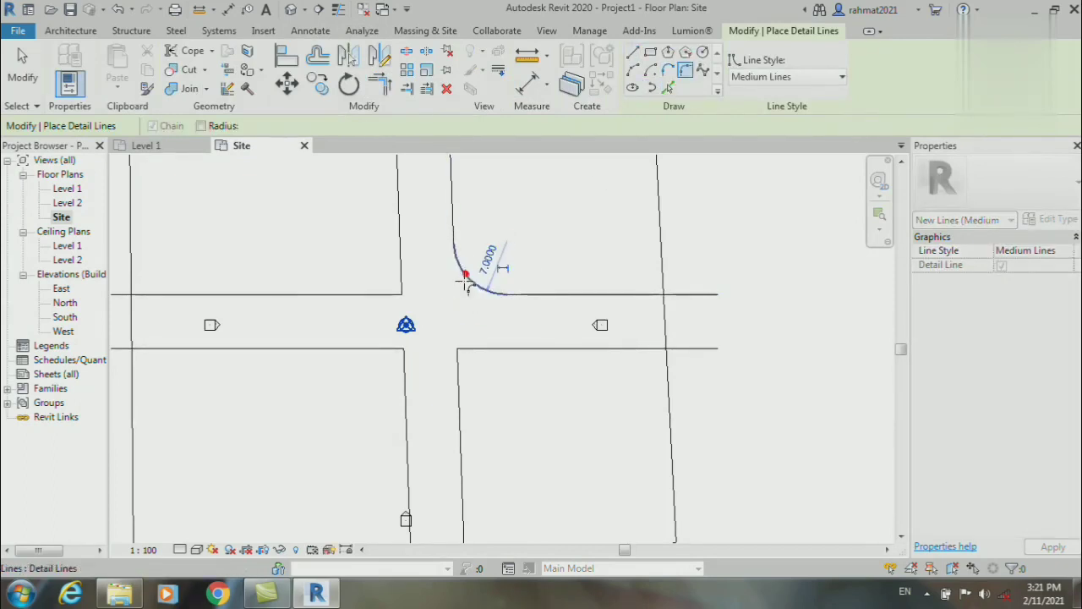
pyautogui.click(466, 283)
pyautogui.click(401, 274)
pyautogui.click(395, 293)
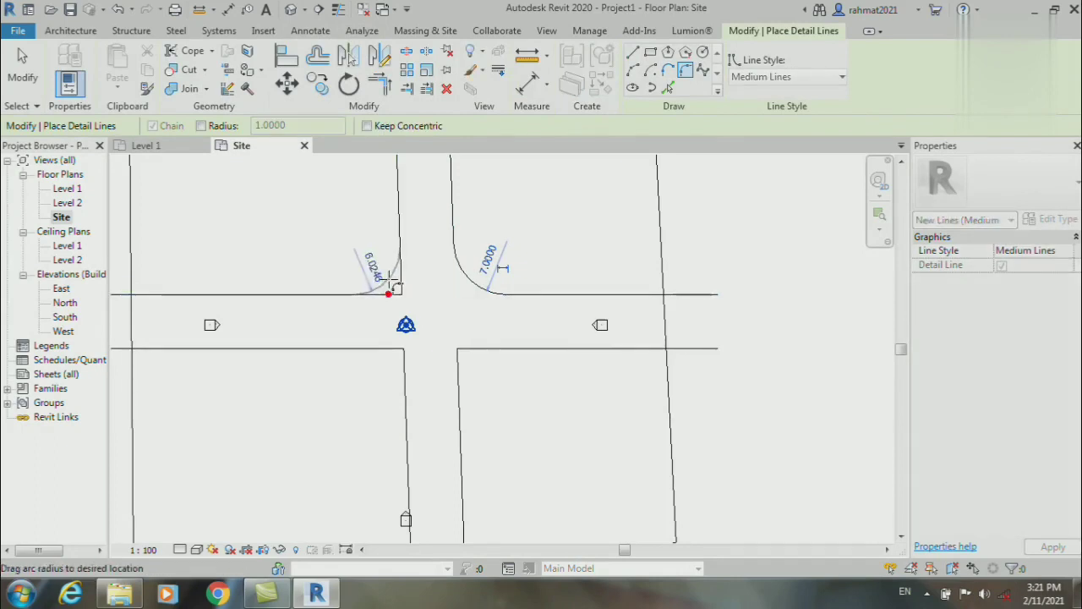
pyautogui.click(388, 279)
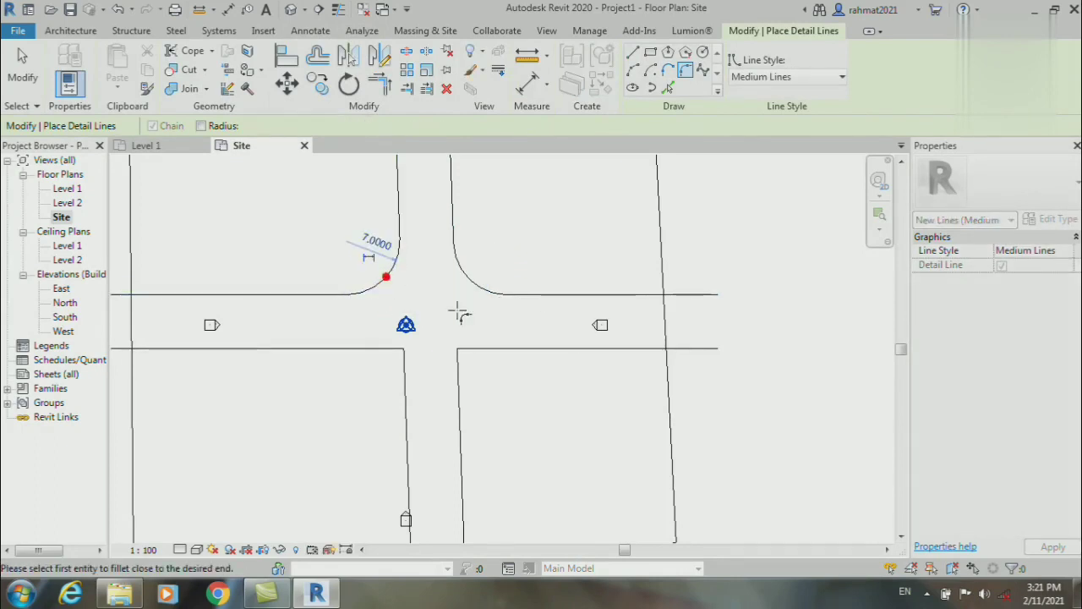
# Round the lower-right and lower-left corners with fillet arcs
pyautogui.click(477, 349)
pyautogui.click(467, 363)
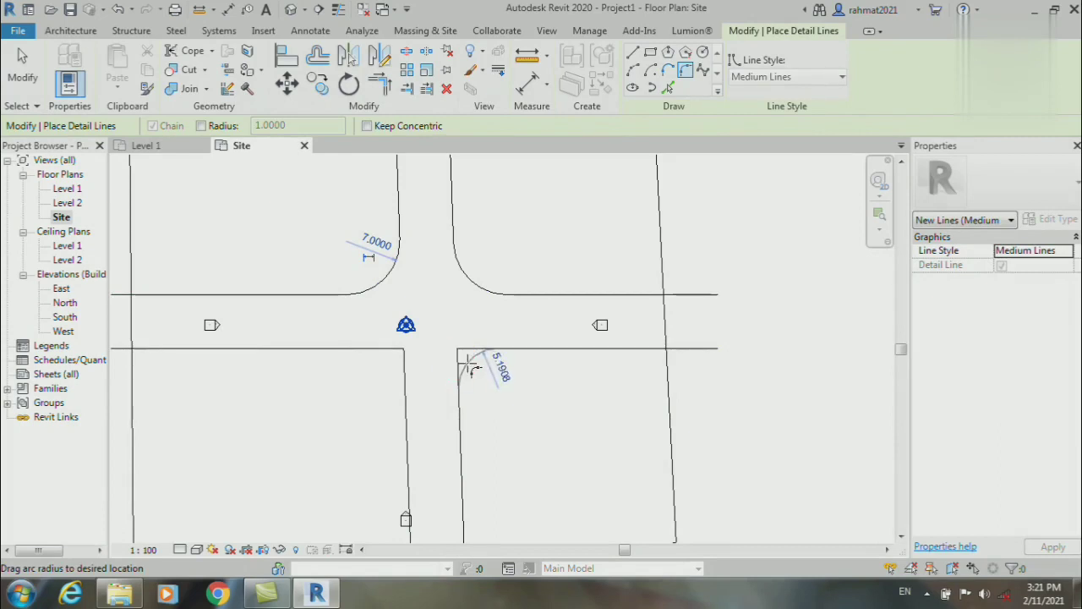
pyautogui.click(470, 368)
pyautogui.click(406, 372)
pyautogui.click(385, 349)
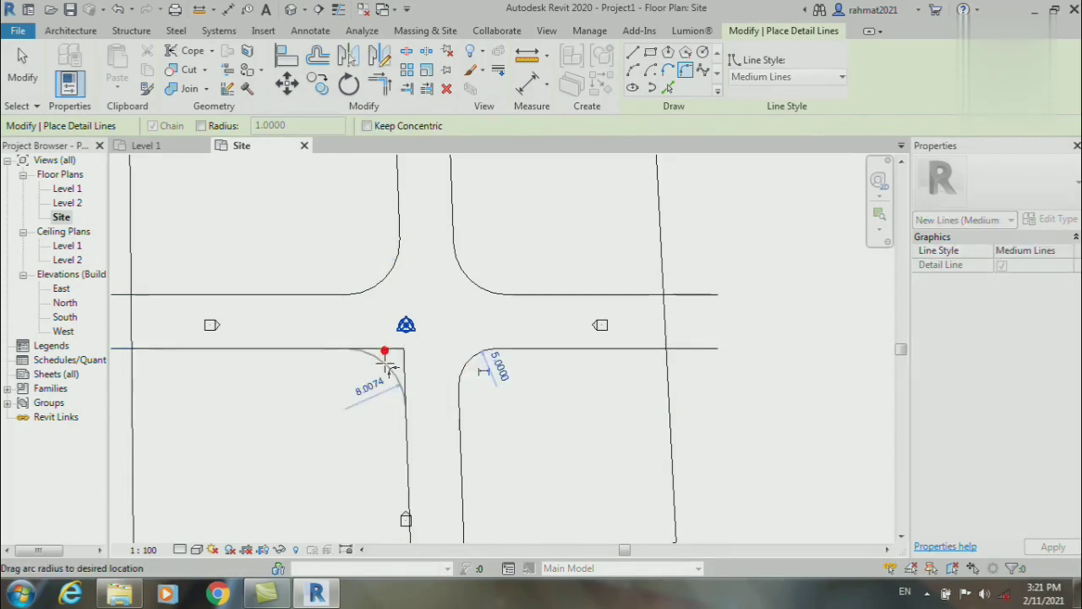
pyautogui.click(388, 363)
pyautogui.press('Escape')
pyautogui.press('Escape')
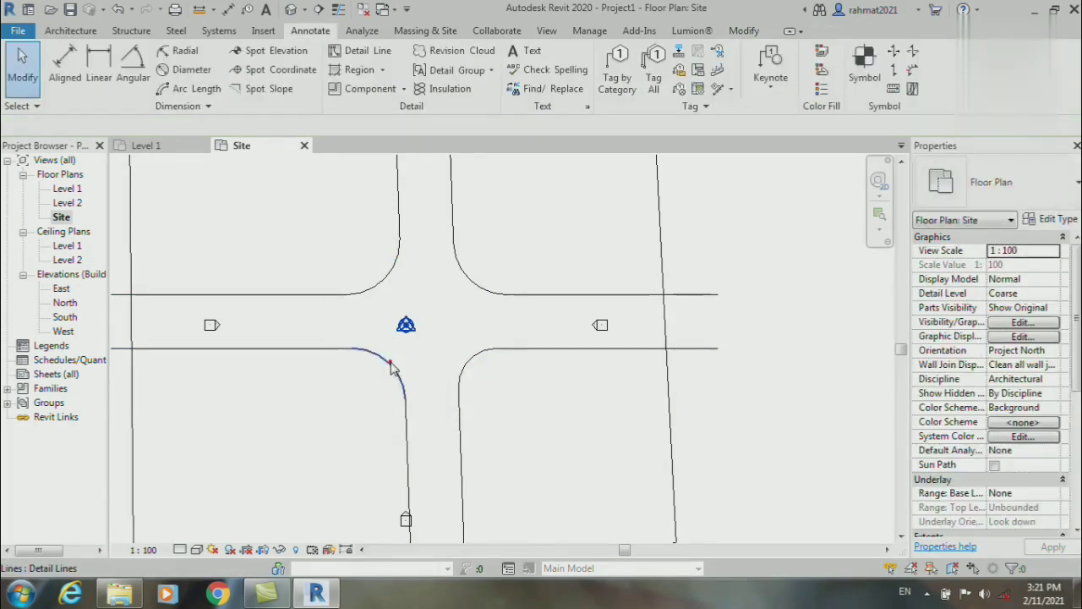
# Set the lower-left arc's radius to 5 and check the lower-right arc's radius
pyautogui.click(390, 365)
pyautogui.click(378, 378)
pyautogui.write('5')
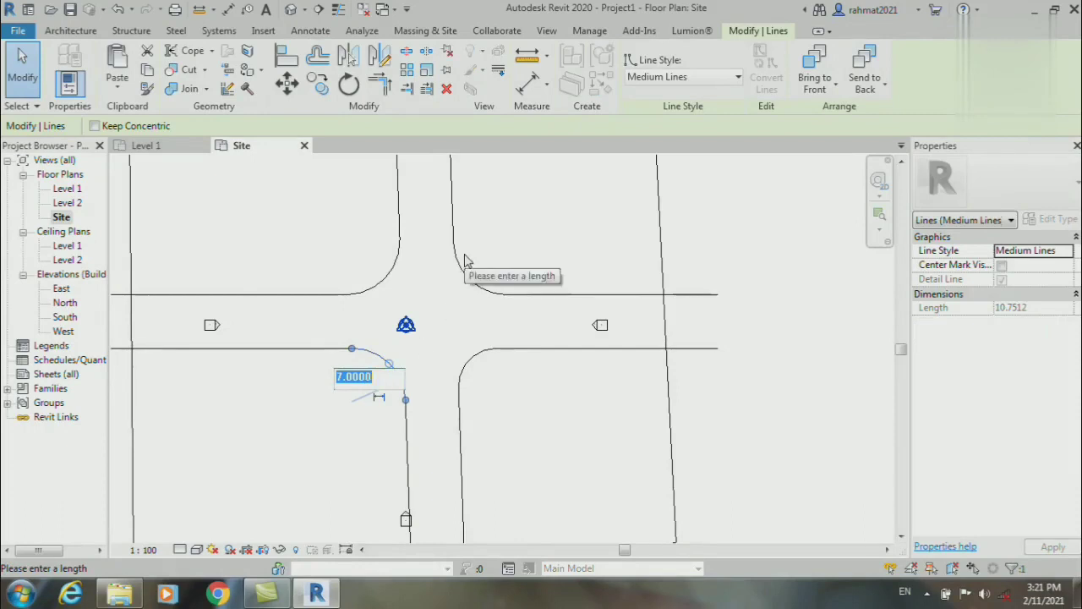
pyautogui.press('Return')
pyautogui.click(478, 364)
pyautogui.click(482, 370)
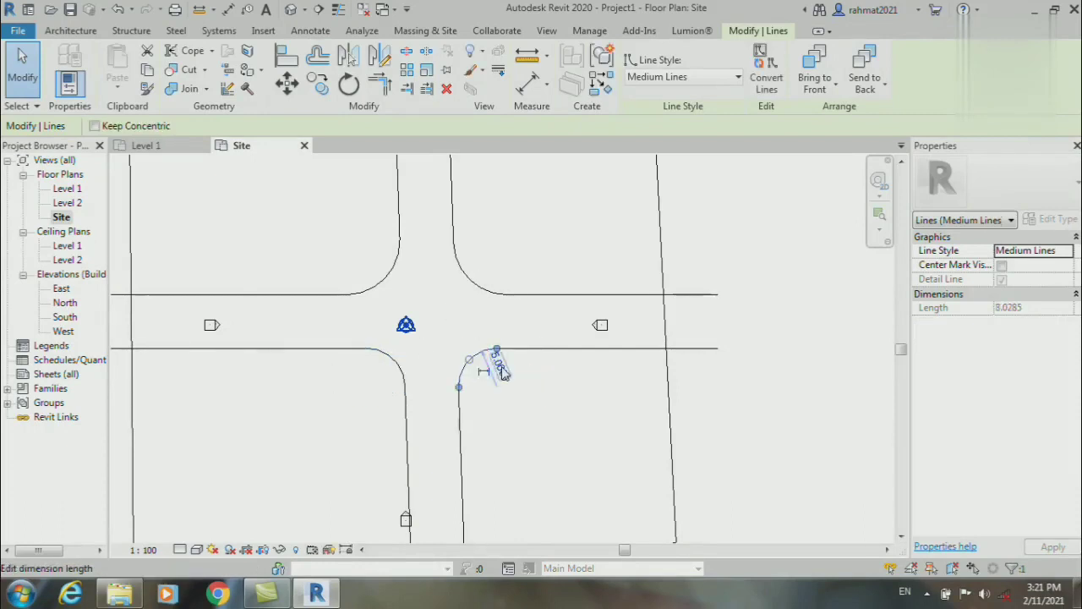
# Set the upper-right and upper-left arc radii to 5
pyautogui.click(486, 295)
pyautogui.click(489, 264)
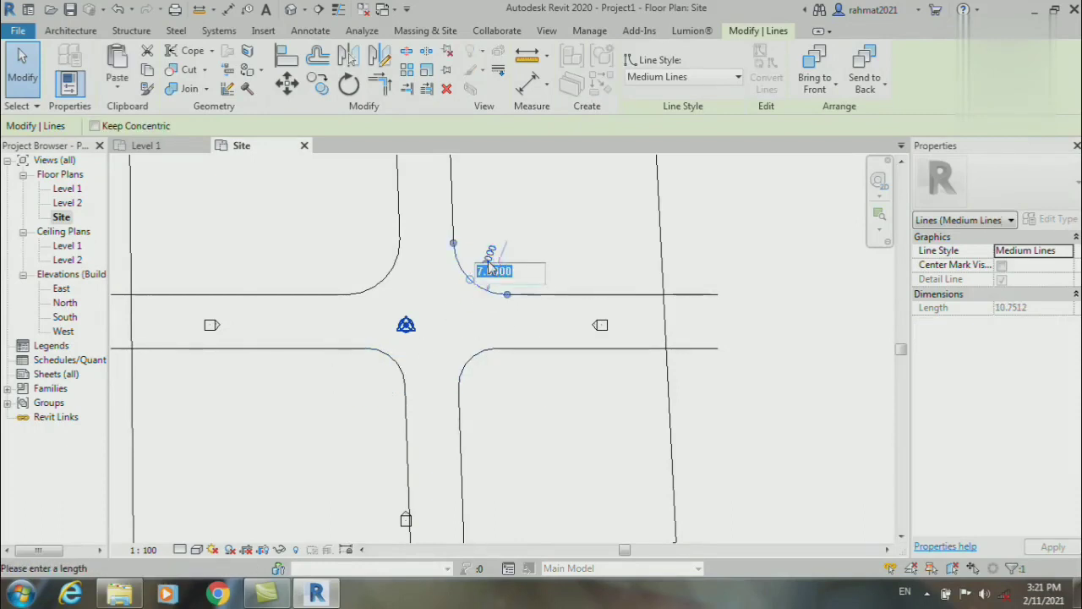
pyautogui.write('5')
pyautogui.press('Return')
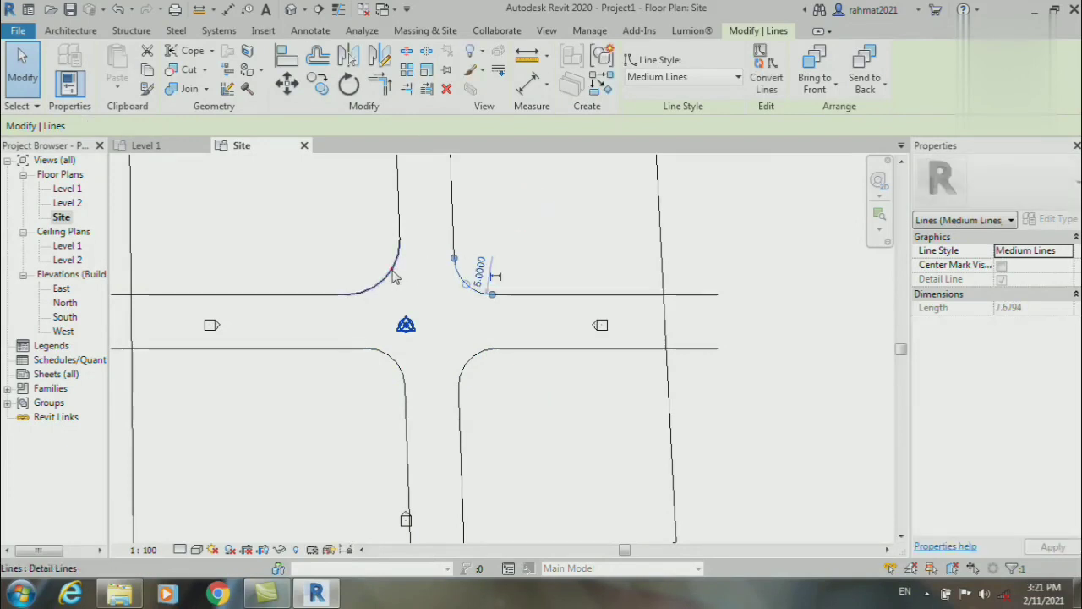
pyautogui.click(391, 273)
pyautogui.click(375, 238)
pyautogui.write('5')
pyautogui.press('Return')
# Split the upper-right corner lot off the toposurface along its picked road edges
pyautogui.click(470, 312)
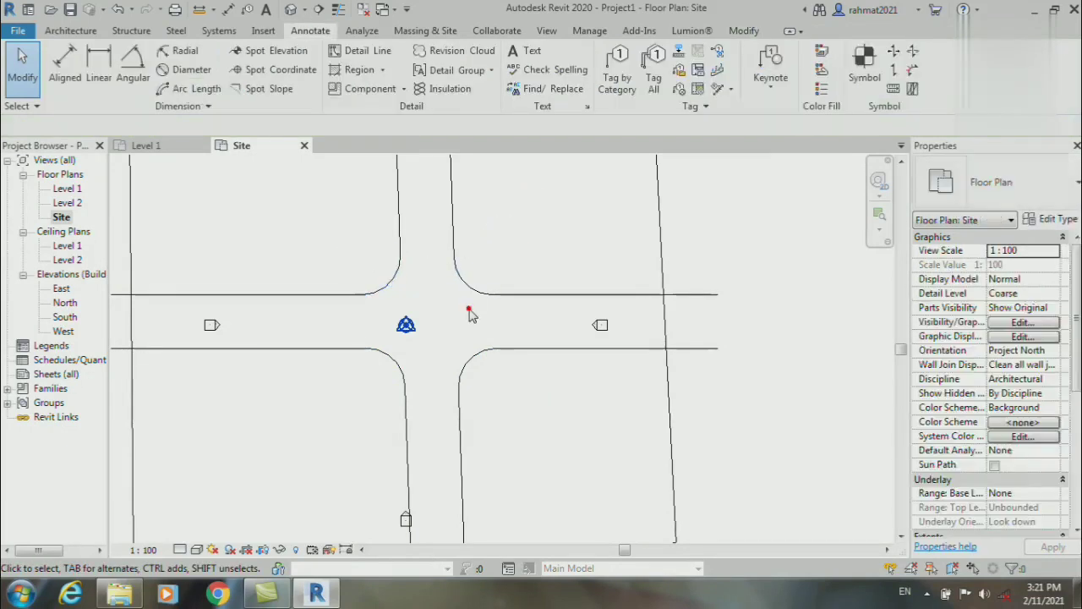
pyautogui.scroll(-3, 440, 289)
pyautogui.scroll(2, 453, 288)
pyautogui.scroll(1, 453, 285)
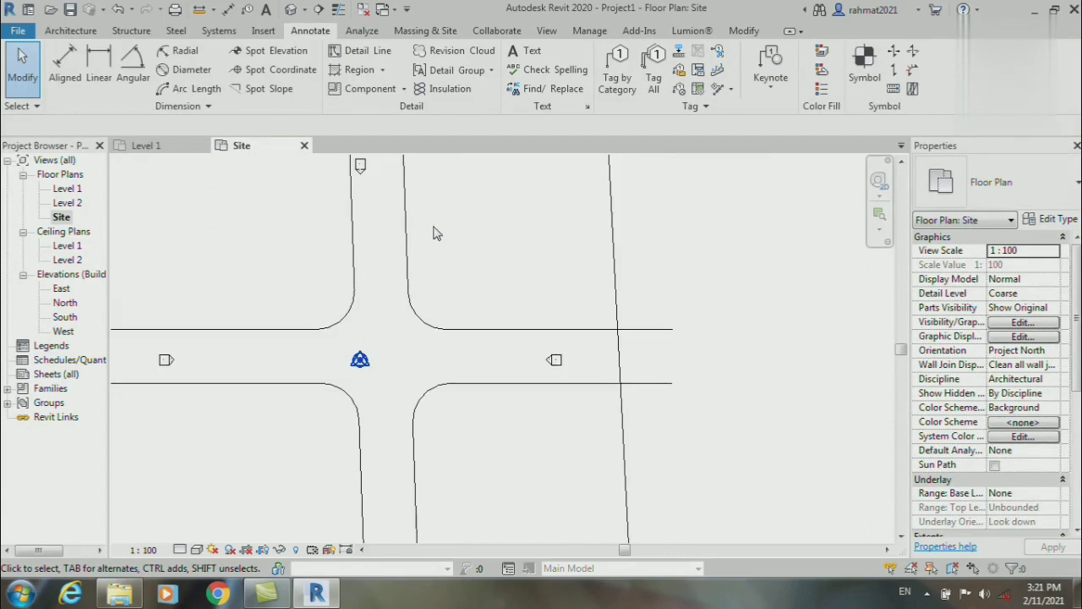
pyautogui.scroll(-2, 433, 234)
pyautogui.scroll(-1, 453, 271)
pyautogui.click(425, 31)
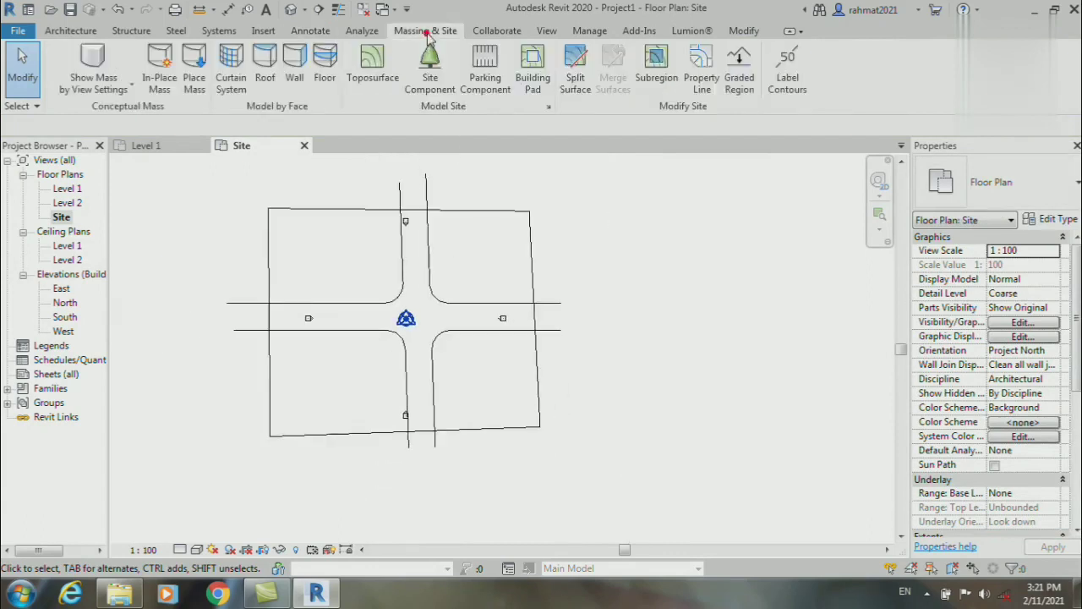
pyautogui.click(577, 82)
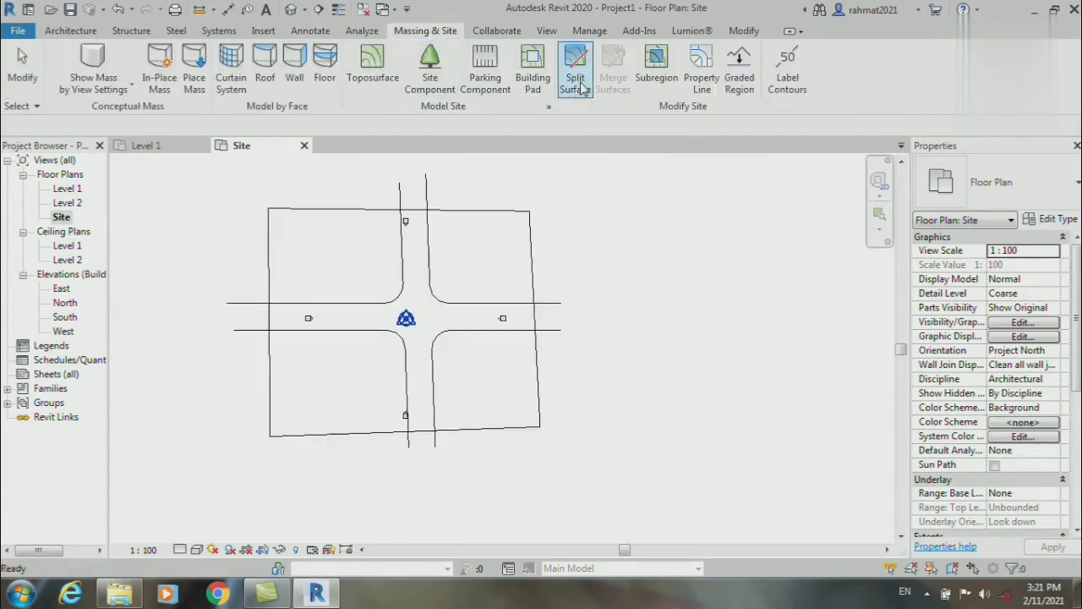
pyautogui.click(580, 88)
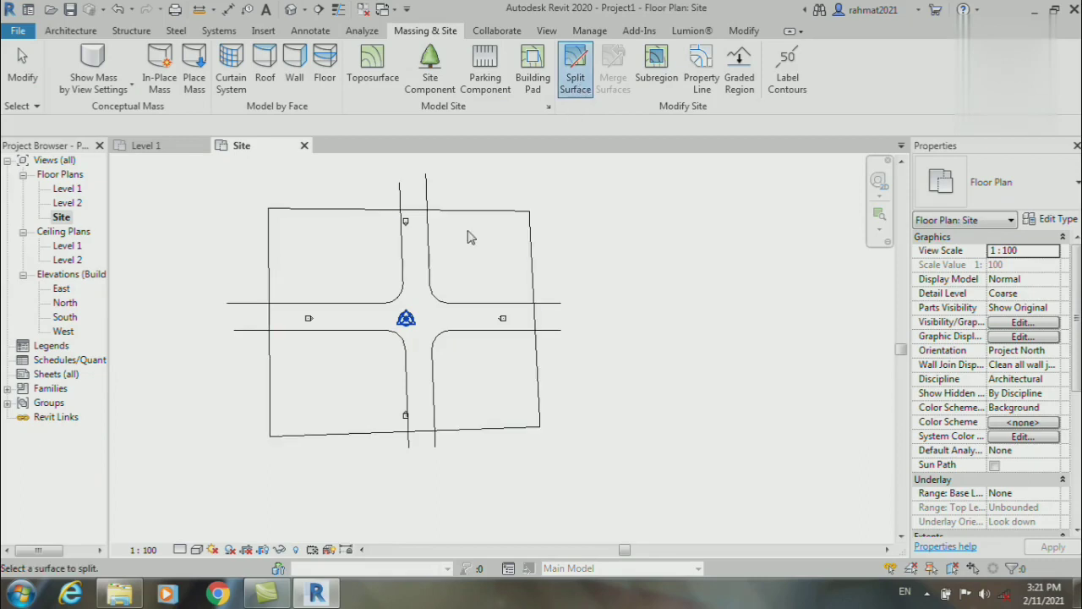
pyautogui.click(456, 213)
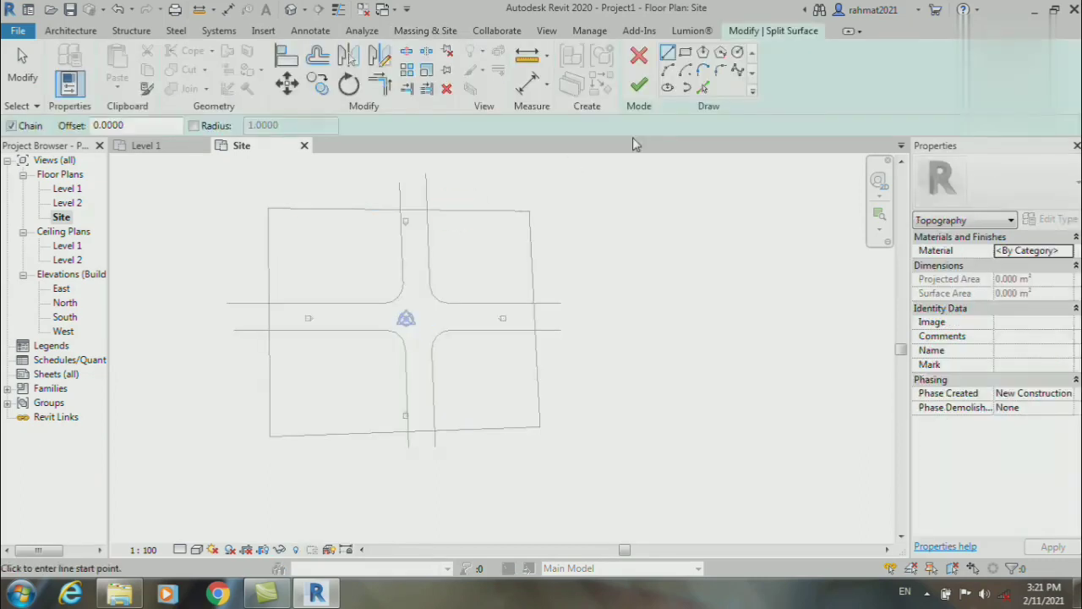
pyautogui.click(702, 88)
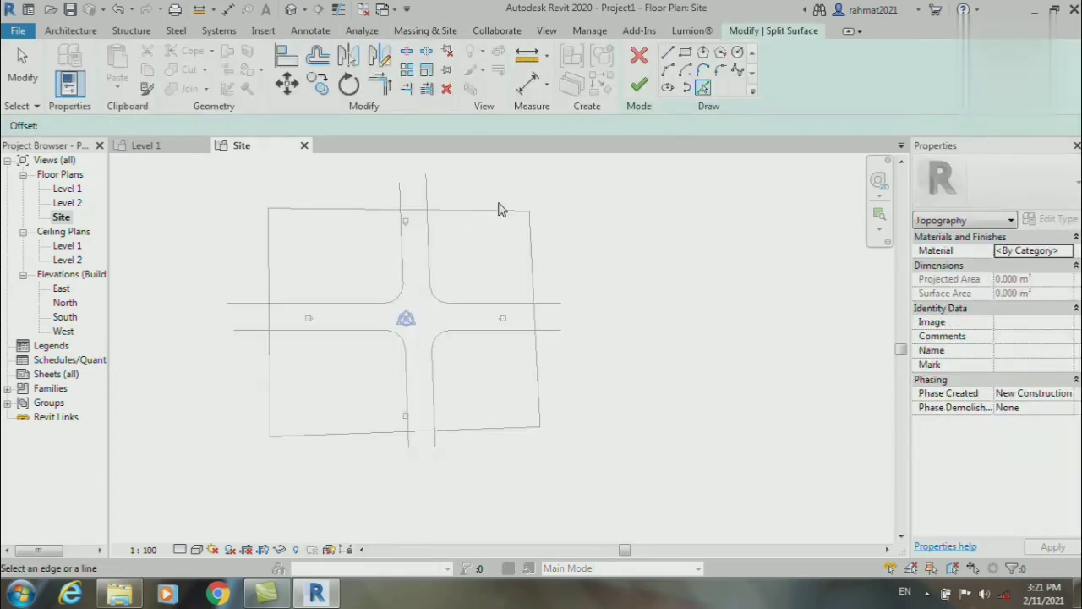
pyautogui.click(429, 191)
pyautogui.click(639, 85)
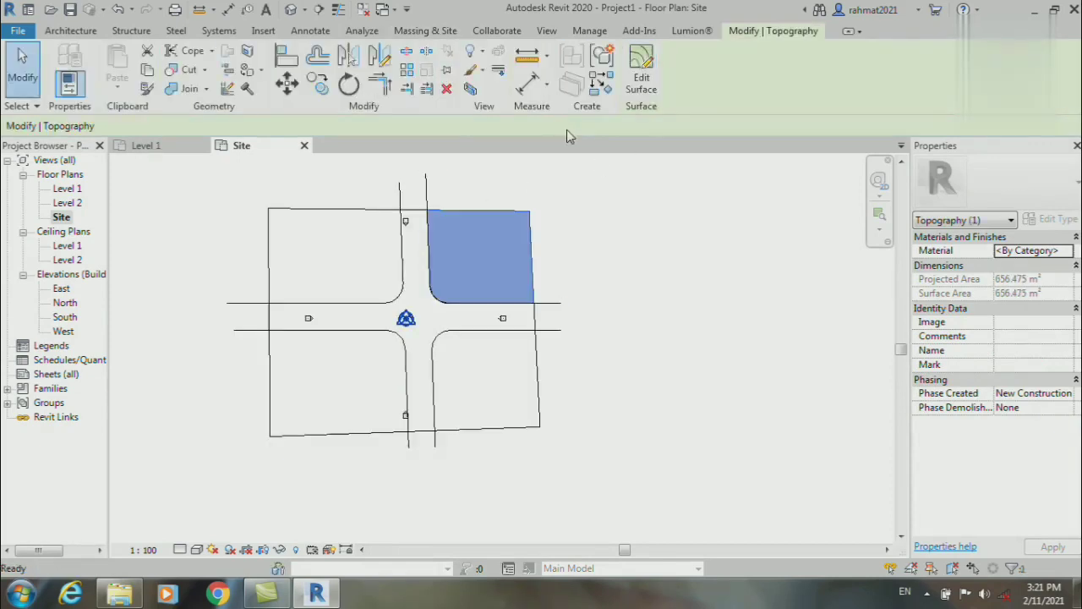
# Split off the upper-left corner lot by picking its whole road-edge chain
pyautogui.click(425, 31)
pyautogui.click(575, 72)
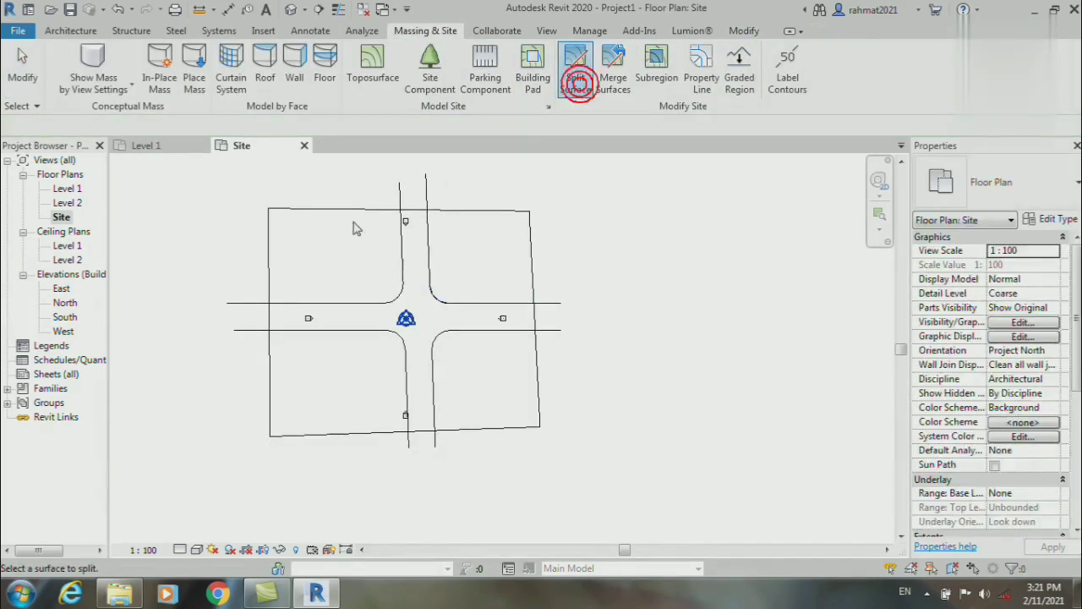
pyautogui.click(342, 212)
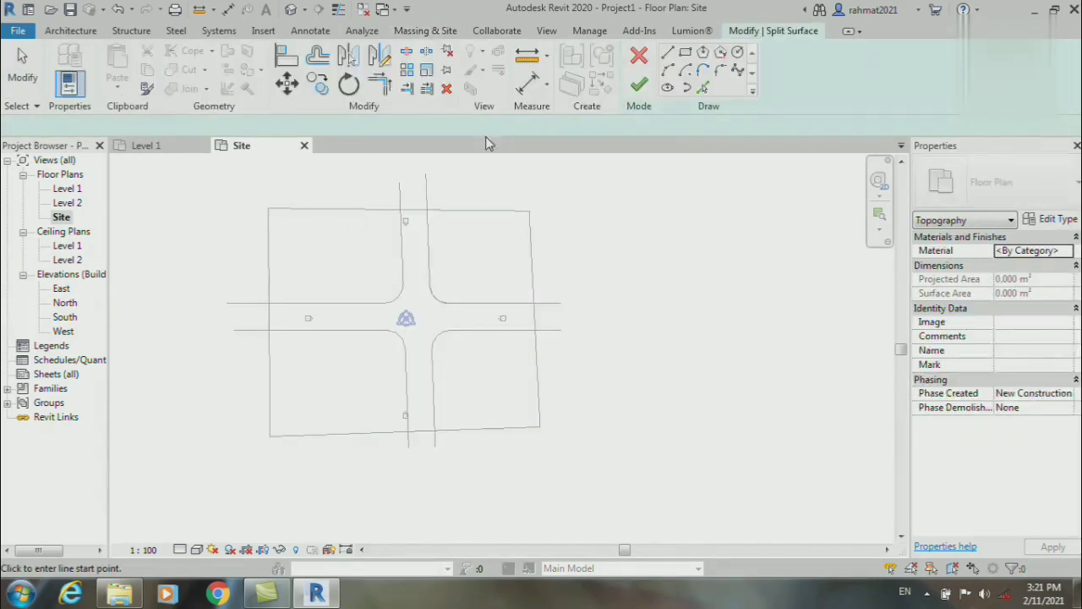
pyautogui.click(703, 88)
pyautogui.press('Tab')
pyautogui.click(400, 187)
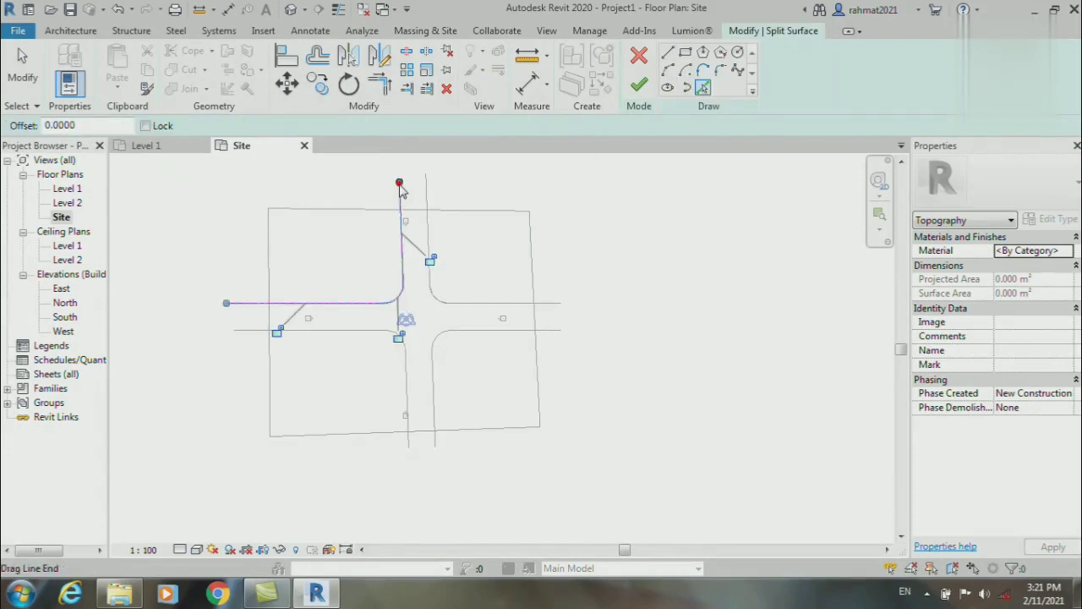
pyautogui.click(638, 84)
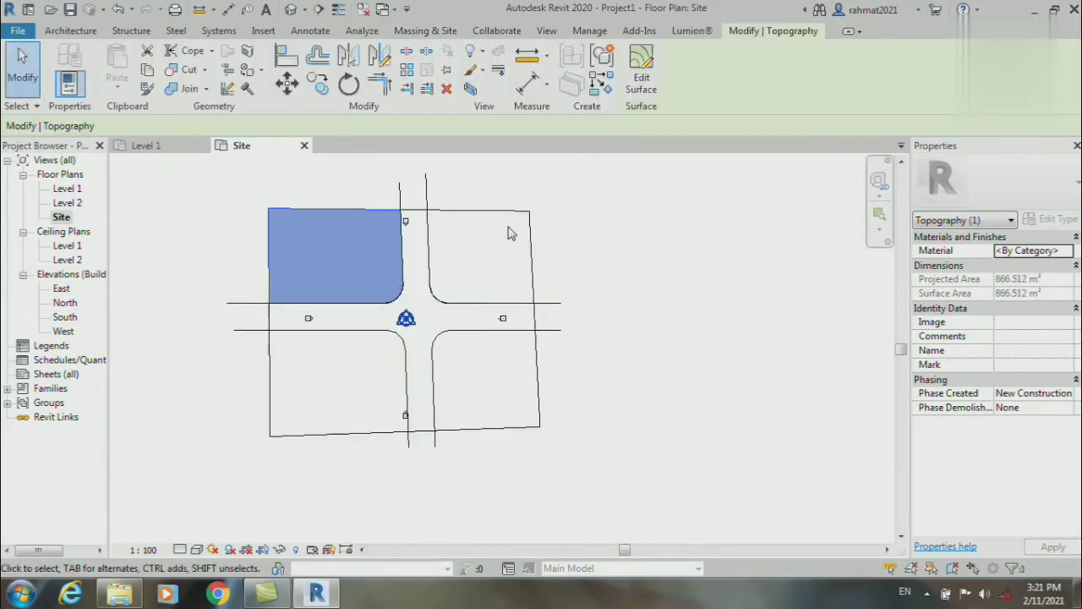
# Split off the lower-right corner lot as a 710.899 m² surface along its road edge
pyautogui.click(425, 30)
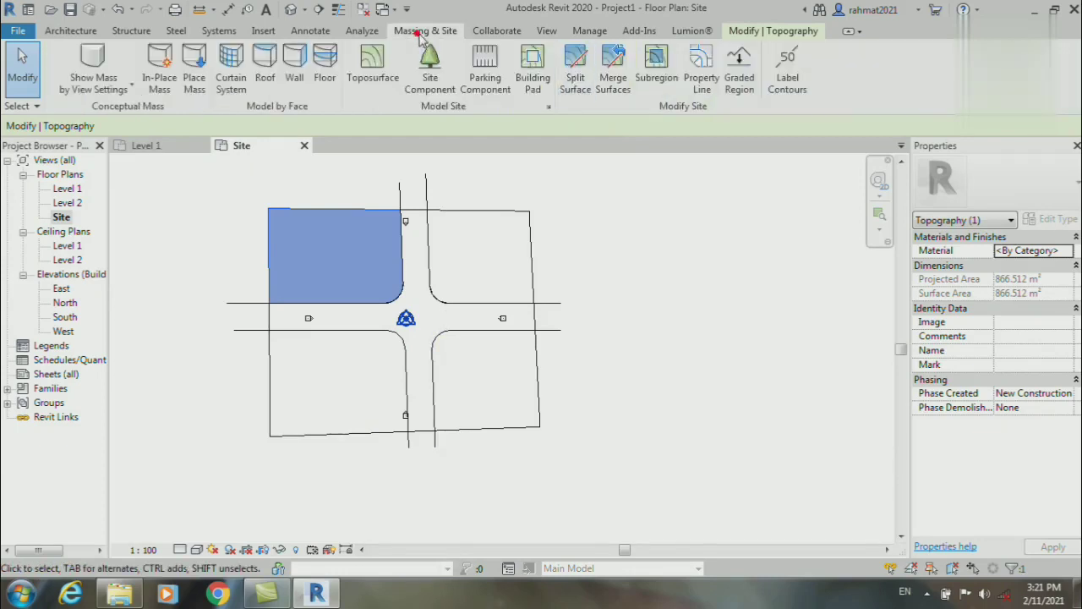
pyautogui.click(575, 85)
pyautogui.click(484, 436)
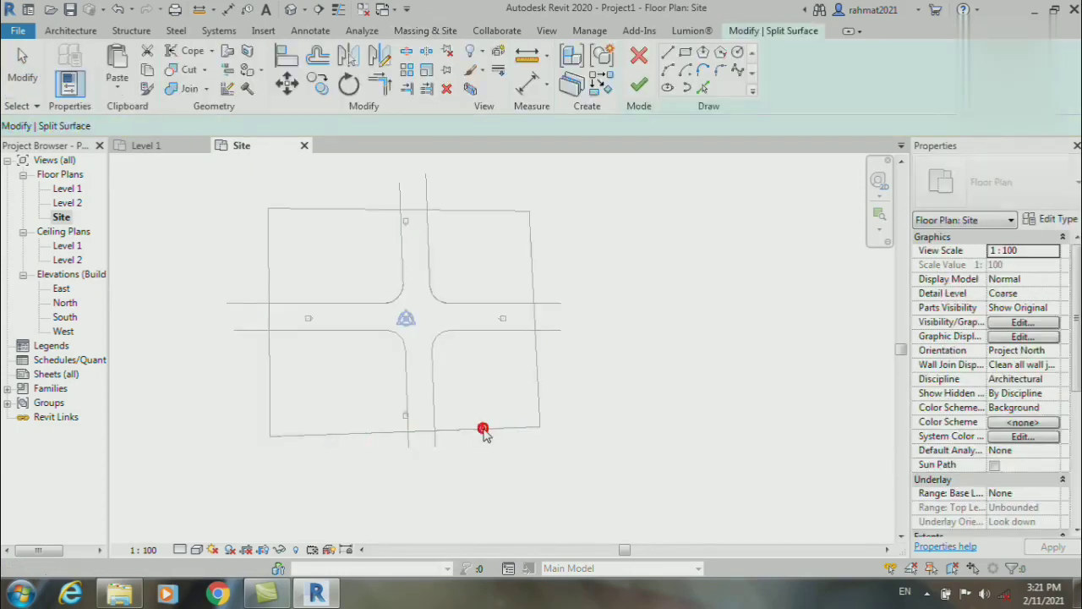
pyautogui.click(703, 87)
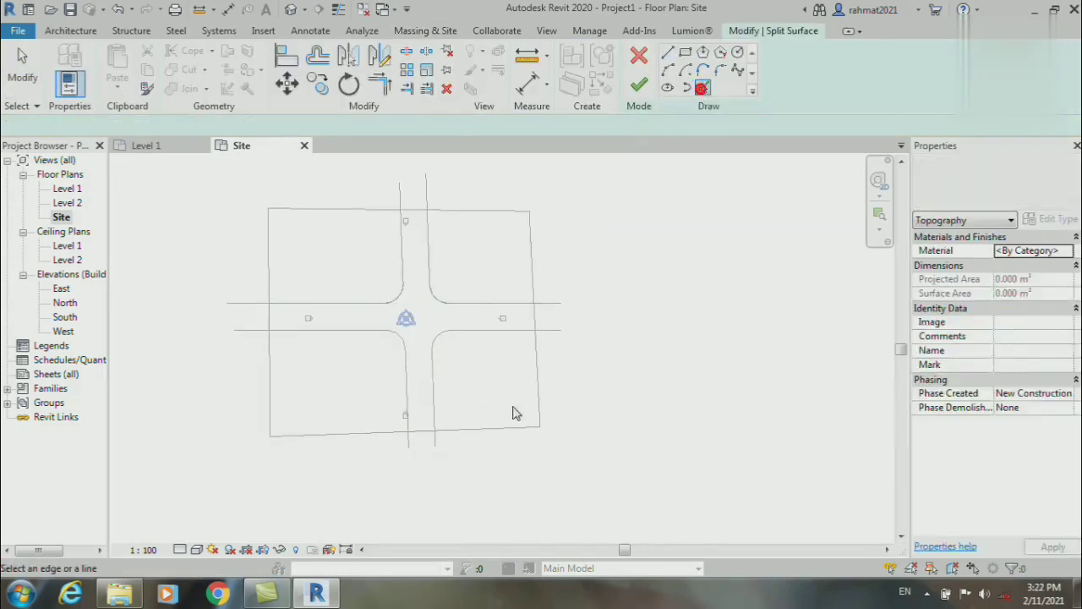
pyautogui.click(434, 448)
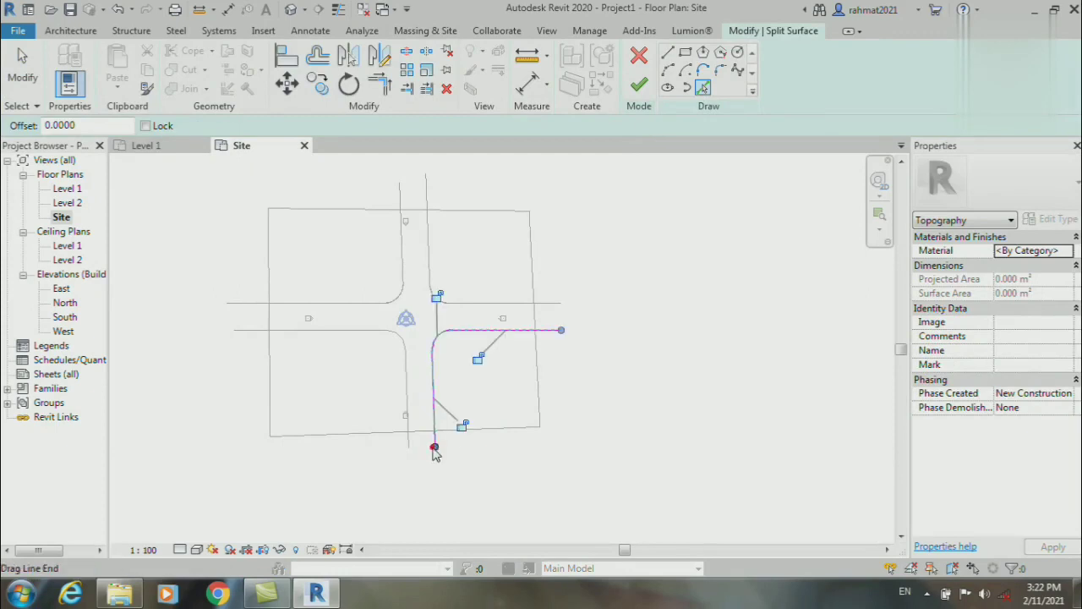
pyautogui.click(638, 85)
# Split off the lower-left corner lot along its picked road edges
pyautogui.click(431, 30)
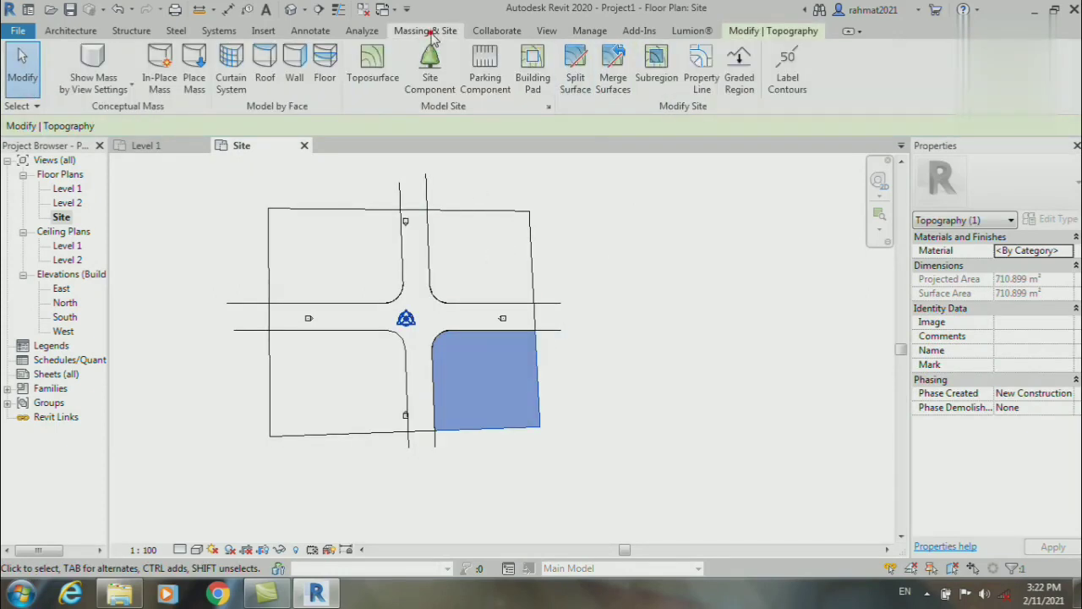
pyautogui.click(576, 95)
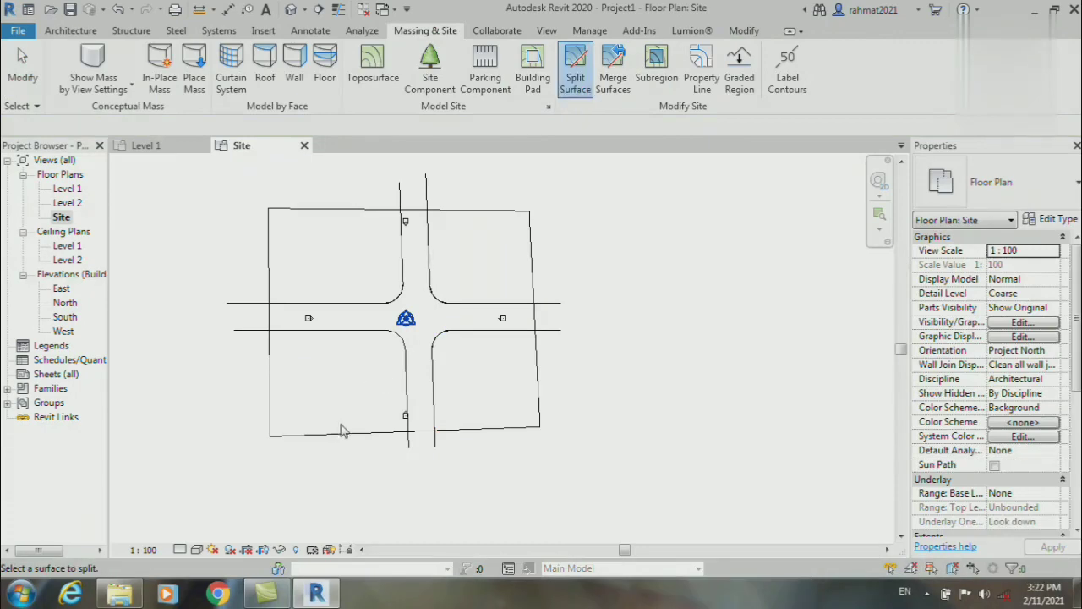
pyautogui.click(394, 406)
pyautogui.click(702, 87)
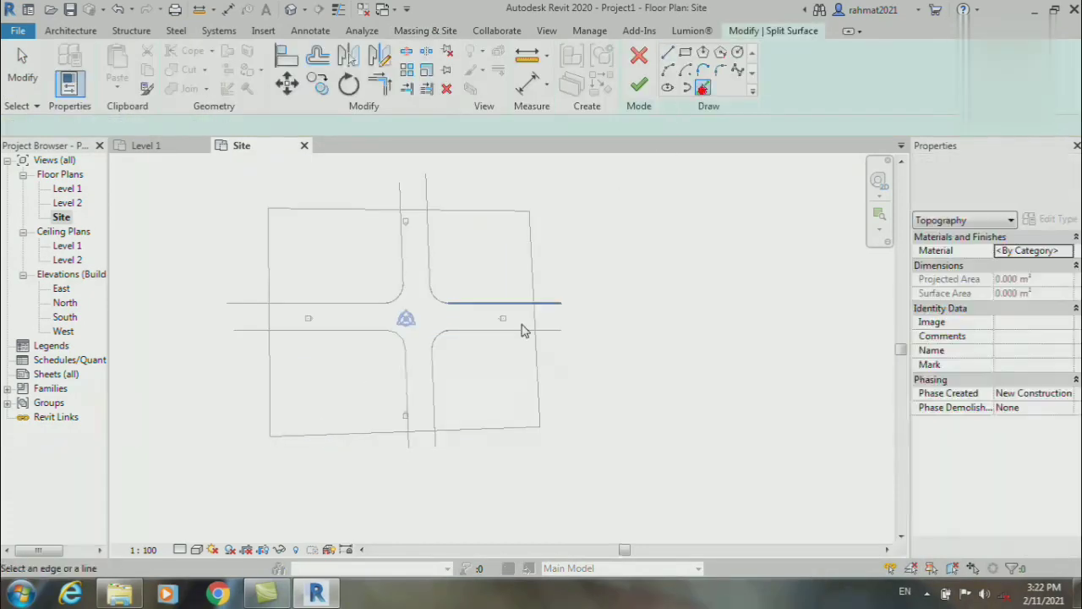
pyautogui.click(411, 444)
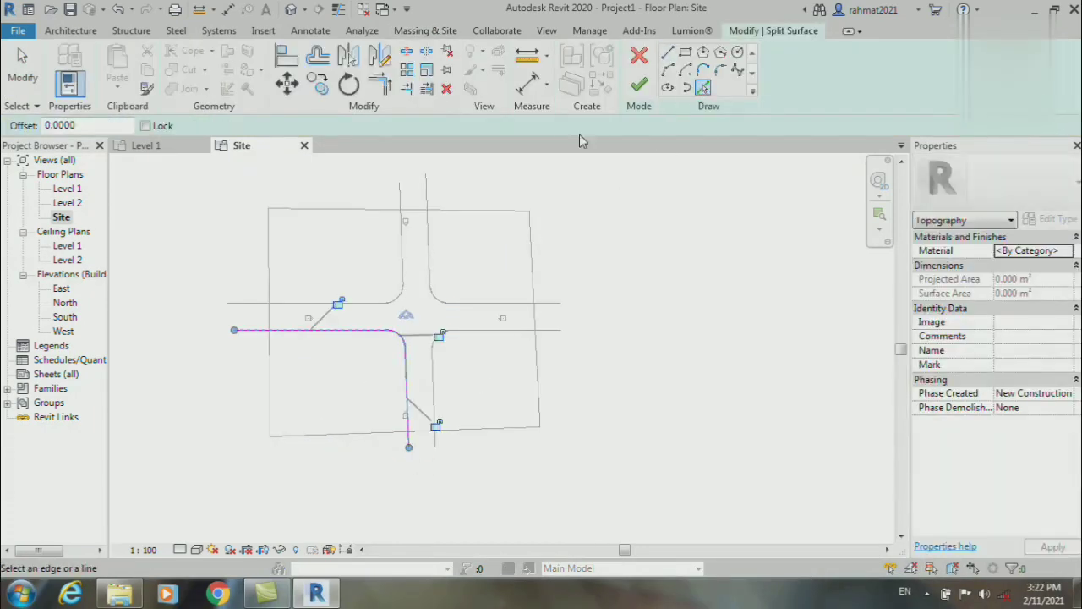
pyautogui.click(638, 84)
pyautogui.click(591, 249)
pyautogui.scroll(1, 521, 306)
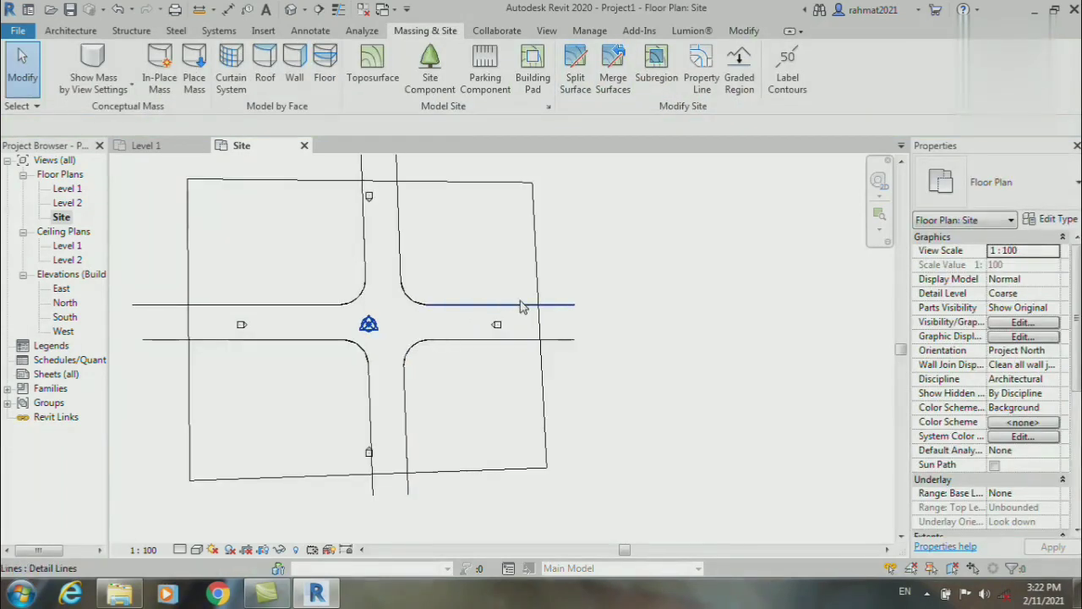
# Assign the Concrete, Precast material to the cross-shaped 869.460 m² road surface
pyautogui.click(539, 332)
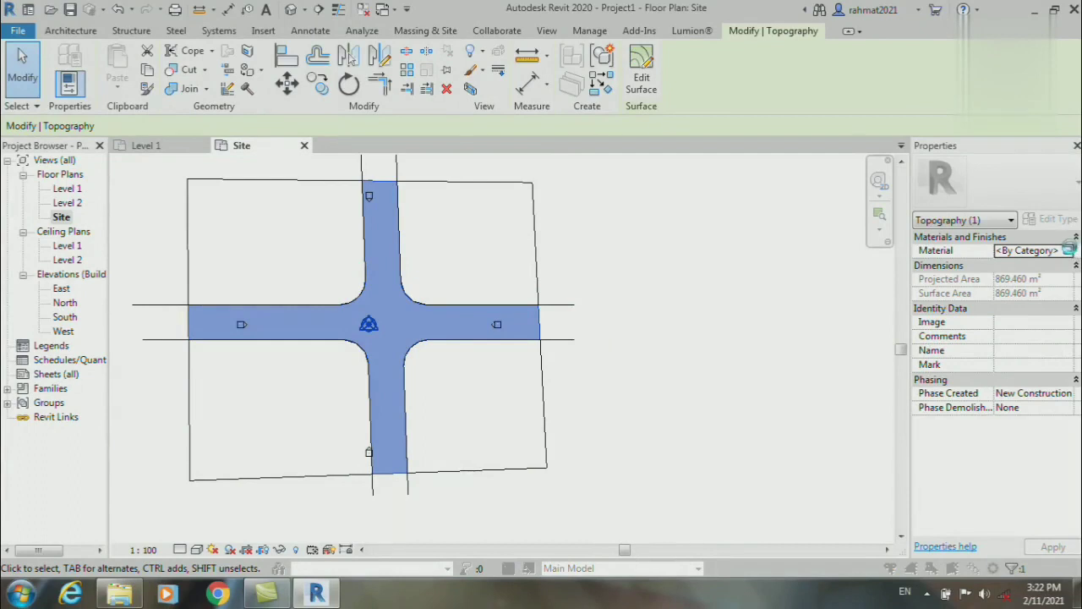
pyautogui.click(1069, 251)
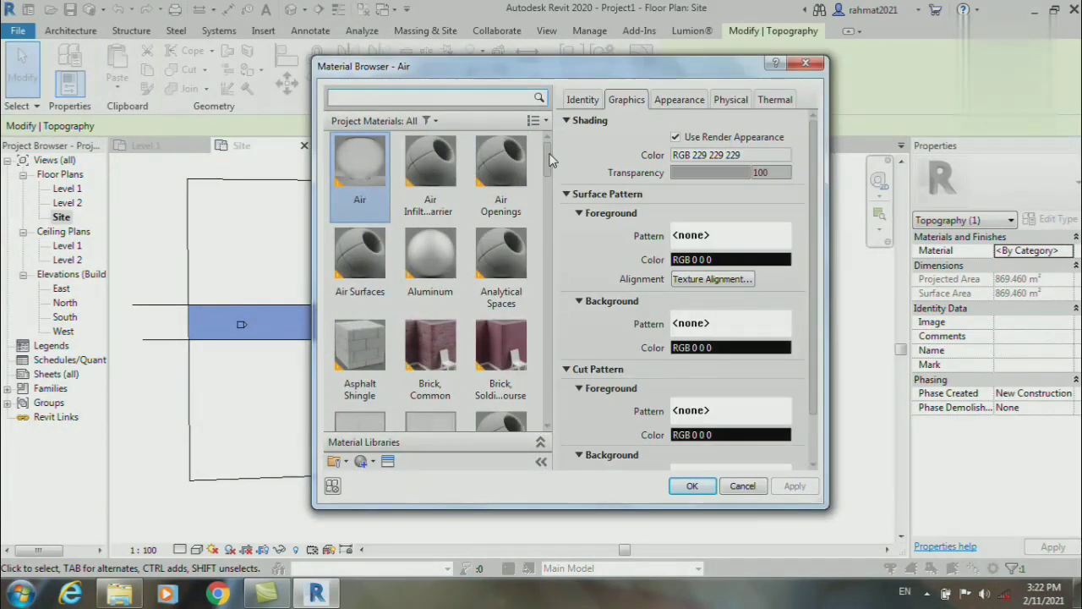
pyautogui.moveTo(548, 159); pyautogui.dragTo(551, 216)
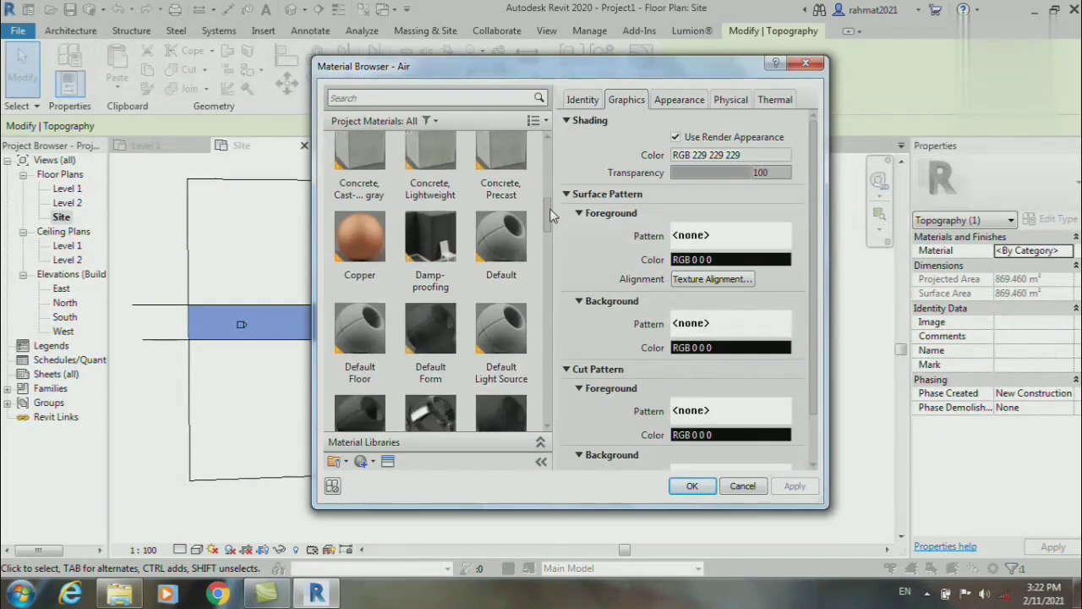
pyautogui.click(501, 165)
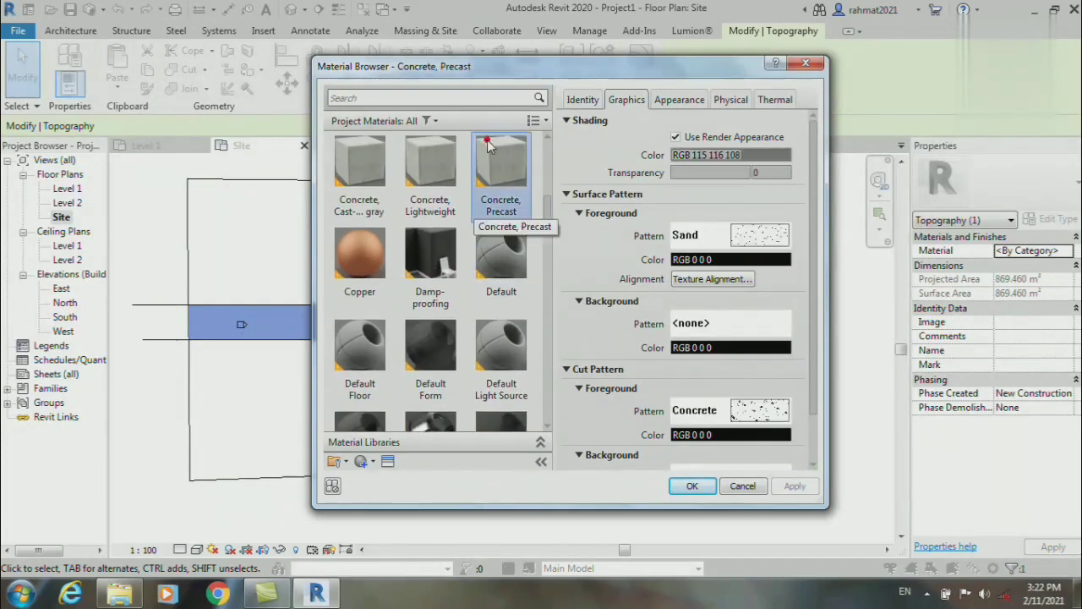
pyautogui.click(689, 487)
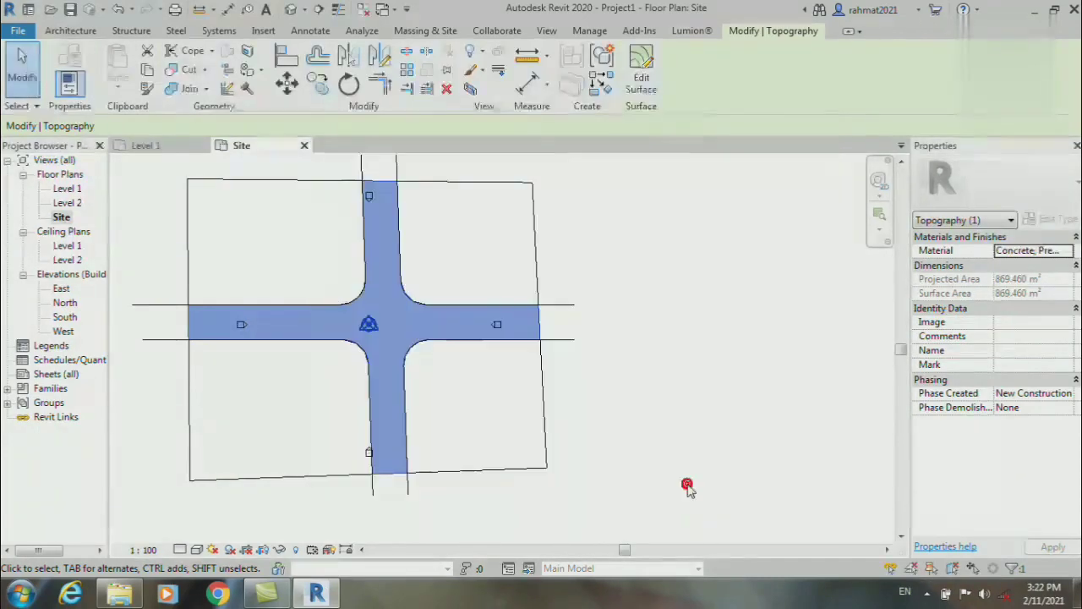
pyautogui.click(582, 378)
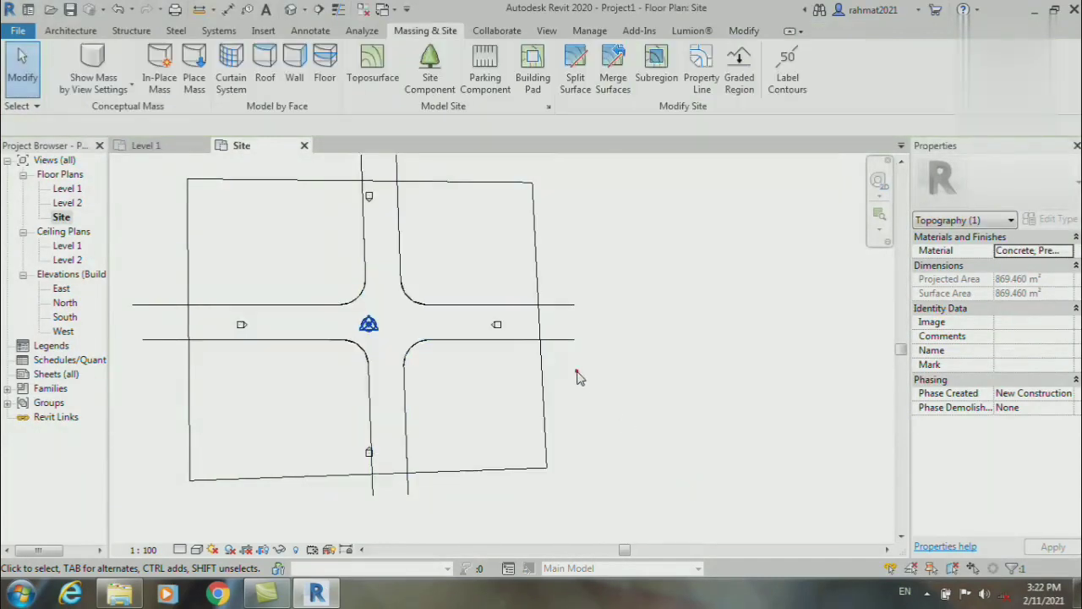
# Add the Grass material from the library and assign it to the upper-right corner lot
pyautogui.click(536, 260)
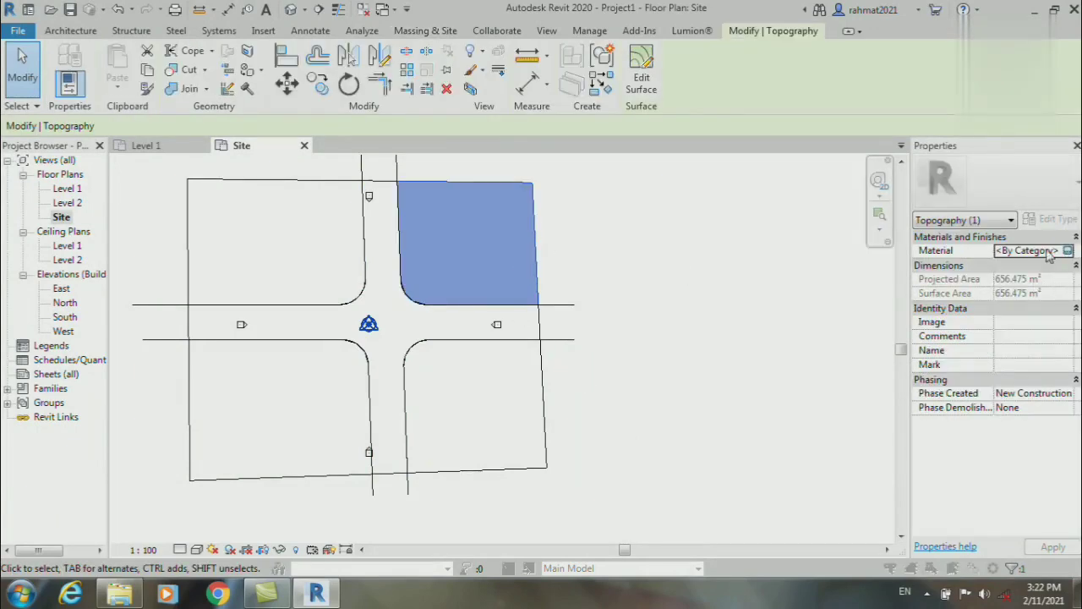
pyautogui.click(1068, 250)
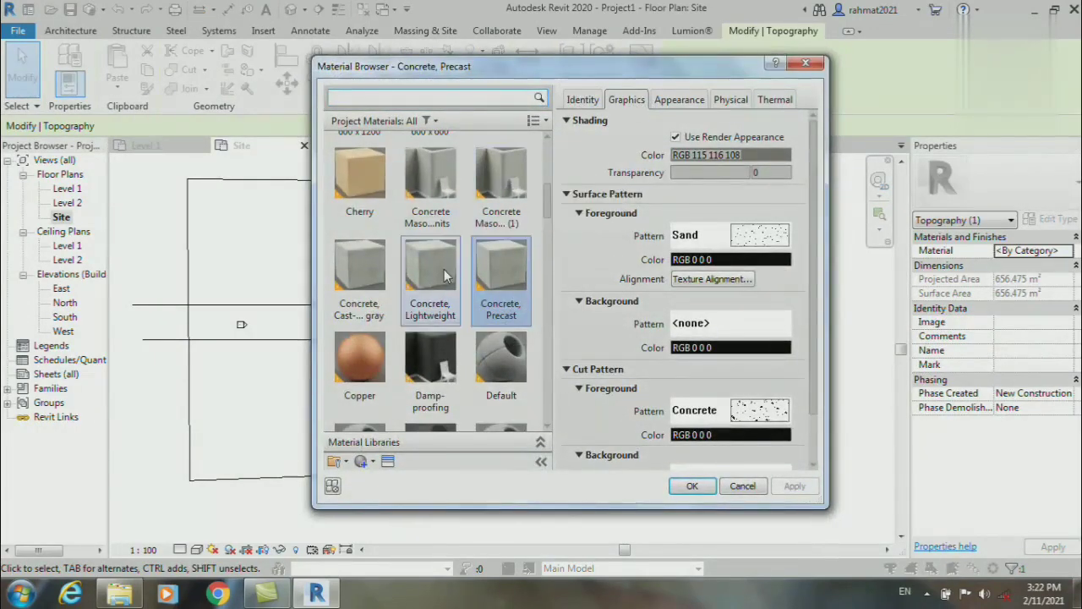
pyautogui.scroll(-5, 446, 275)
pyautogui.scroll(-3, 444, 271)
pyautogui.scroll(-2, 444, 269)
pyautogui.scroll(5, 444, 268)
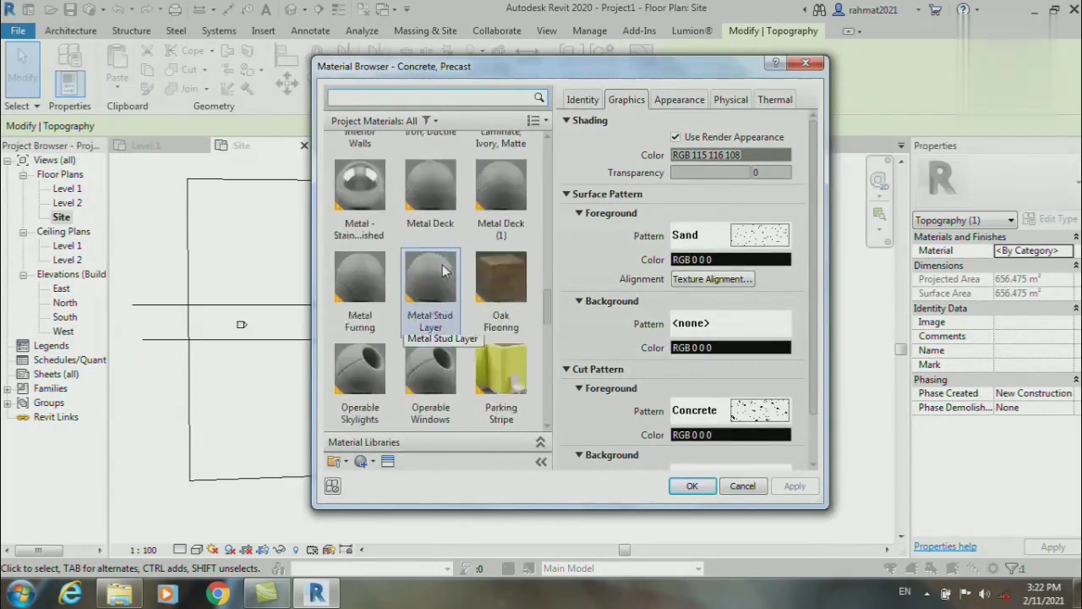
pyautogui.scroll(5, 443, 267)
pyautogui.scroll(2, 441, 262)
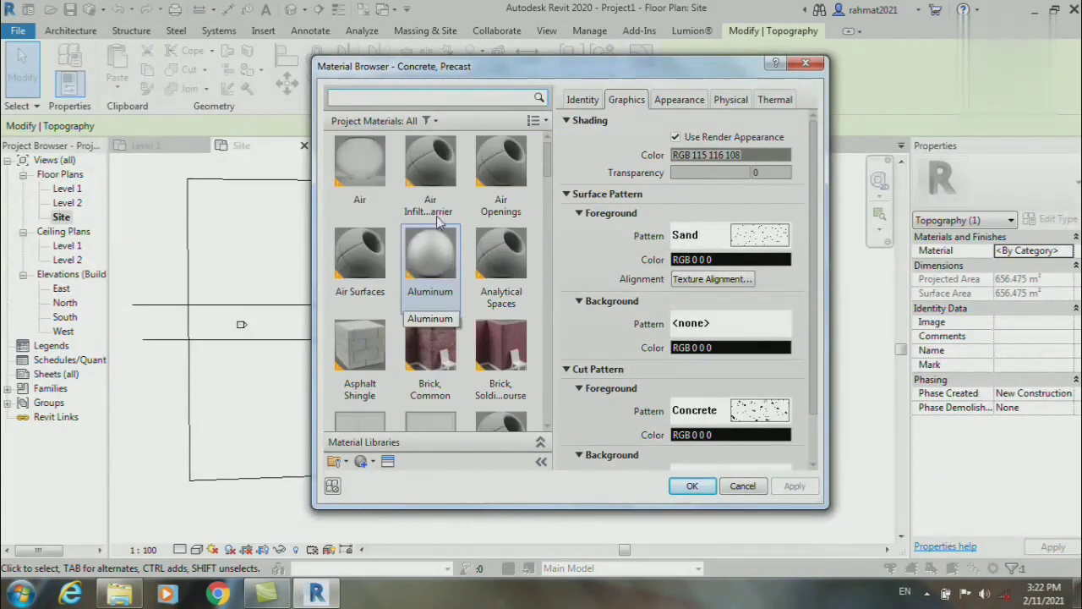
pyautogui.click(405, 99)
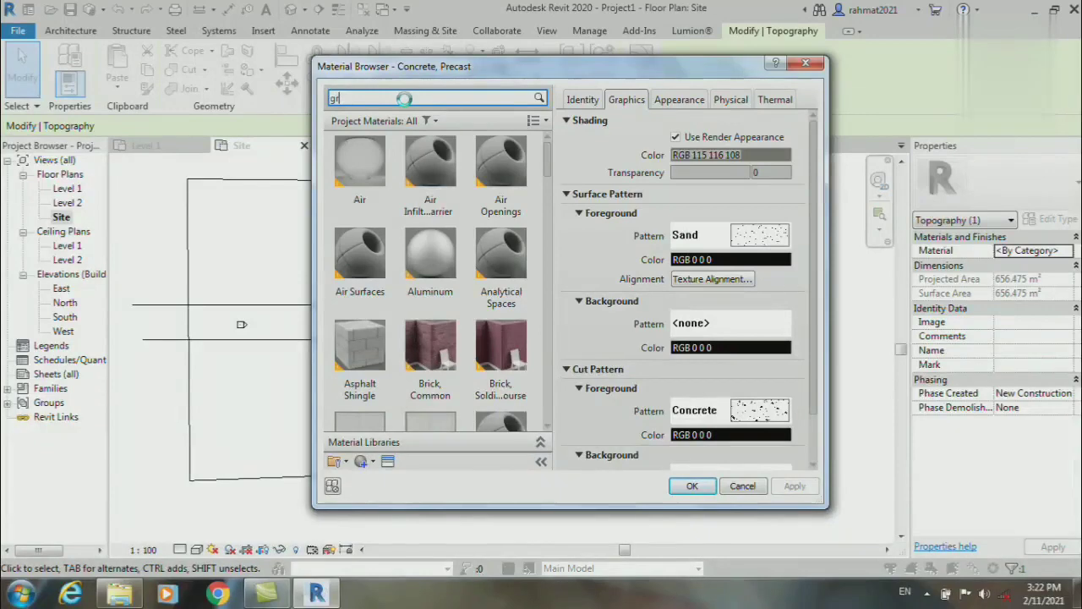
pyautogui.write('ass')
pyautogui.click(540, 442)
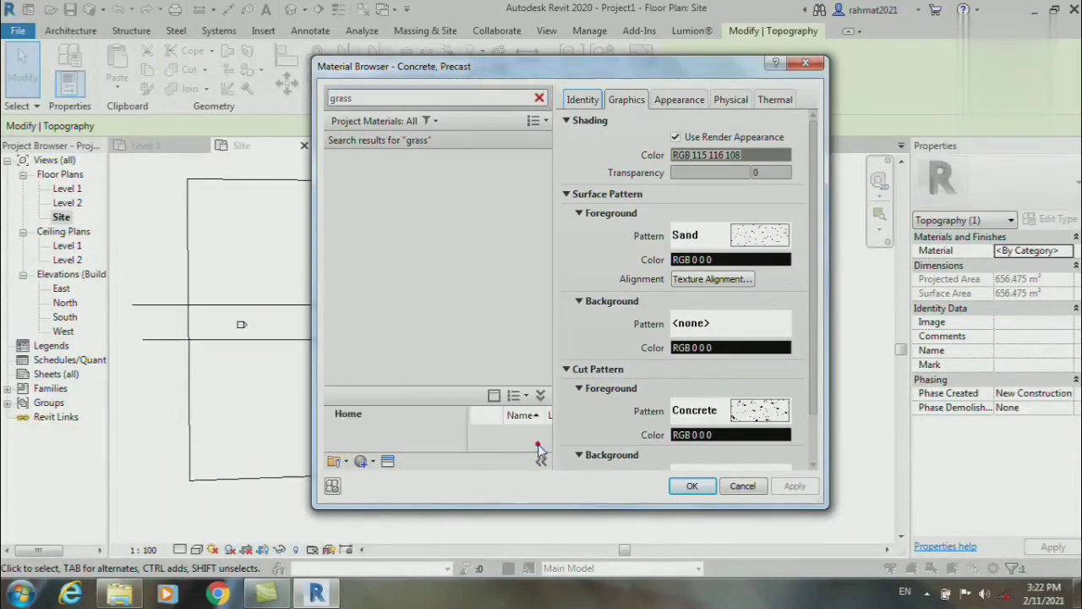
pyautogui.click(525, 255)
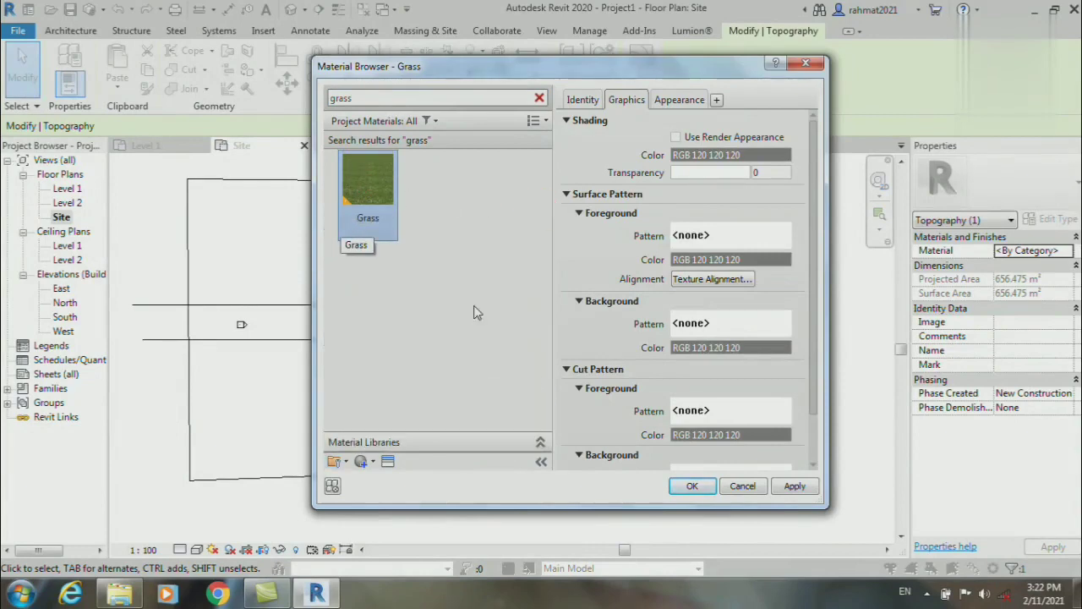
pyautogui.click(692, 487)
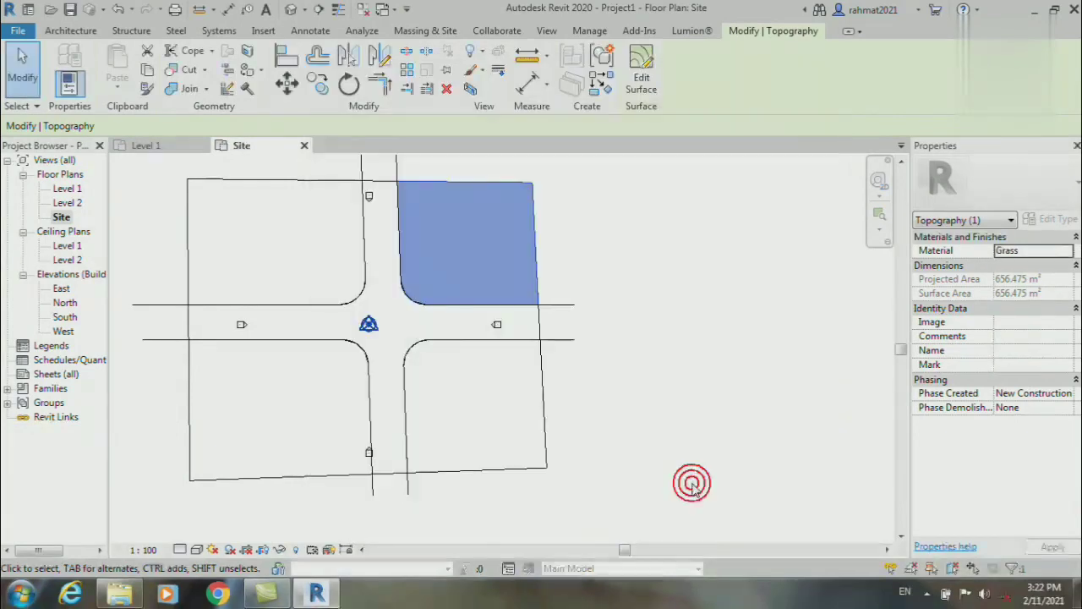
# Assign Grass to the lower-right, lower-left and upper-left corner lots
pyautogui.click(542, 408)
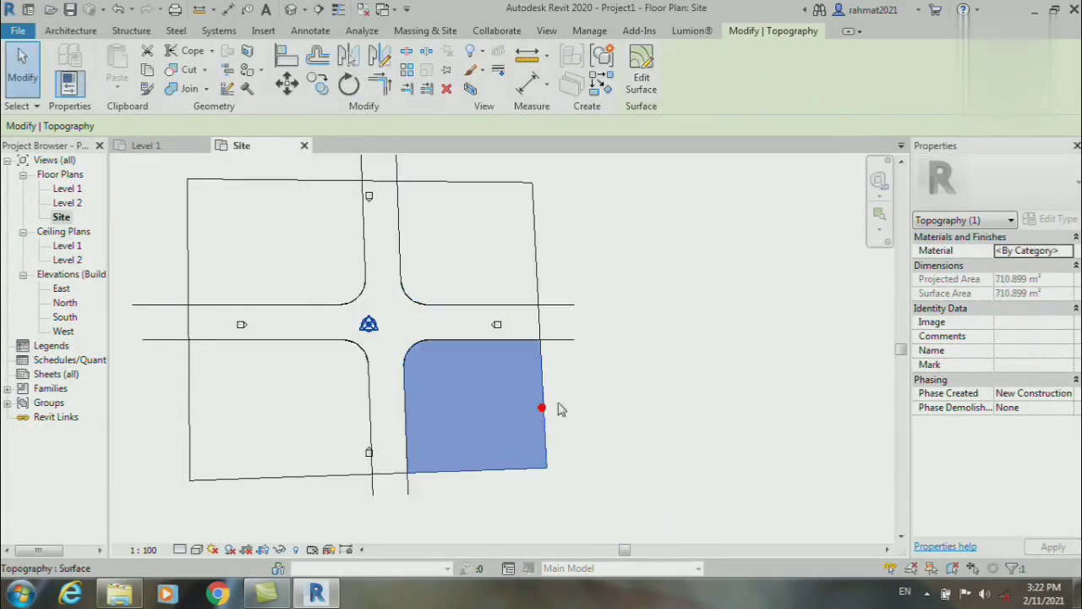
pyautogui.click(1068, 250)
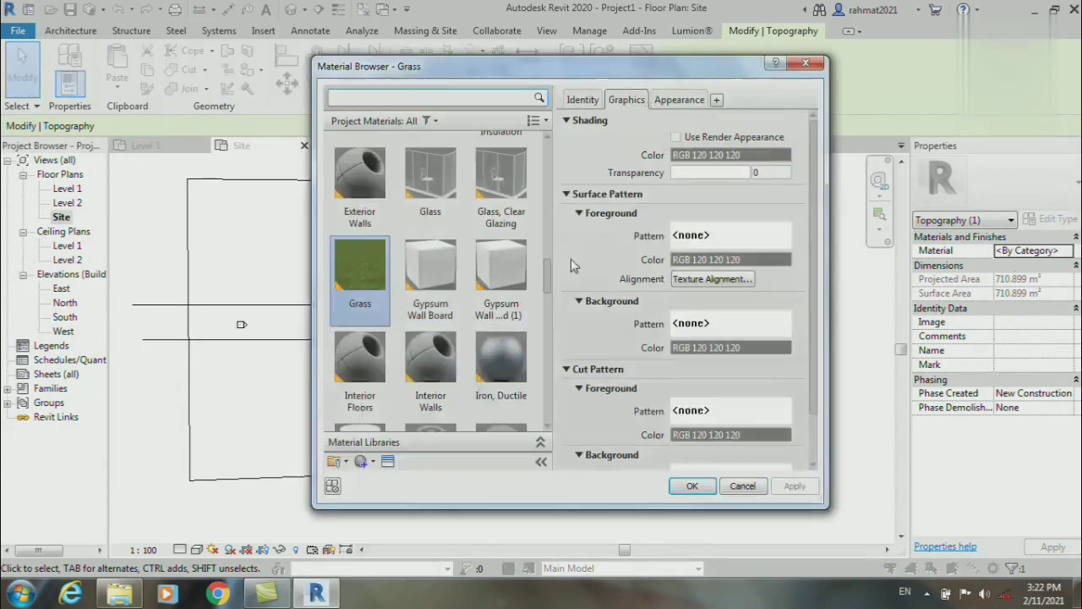
pyautogui.click(693, 486)
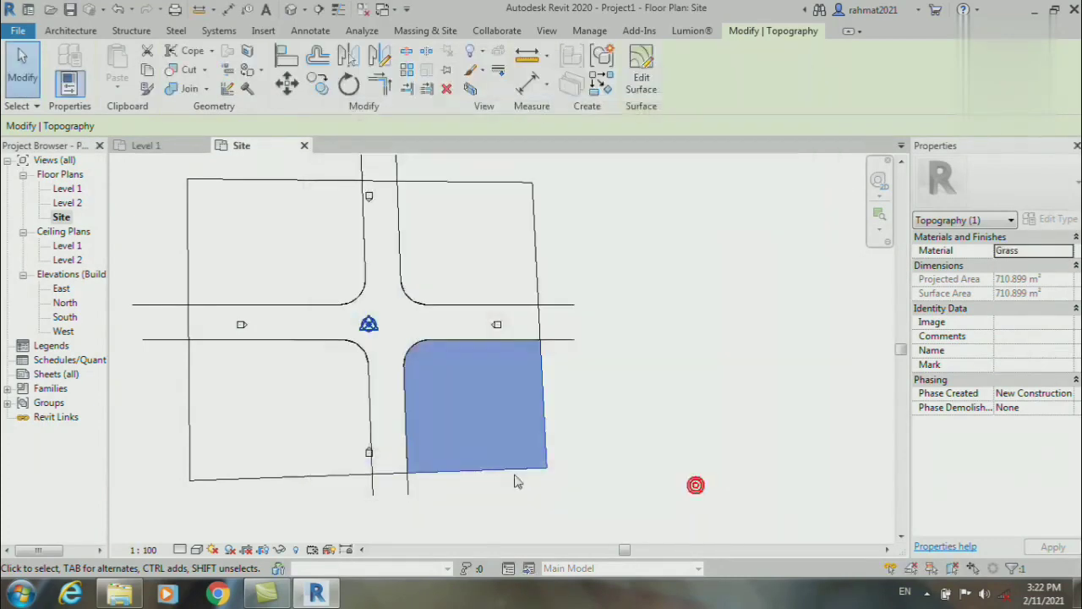
pyautogui.click(293, 481)
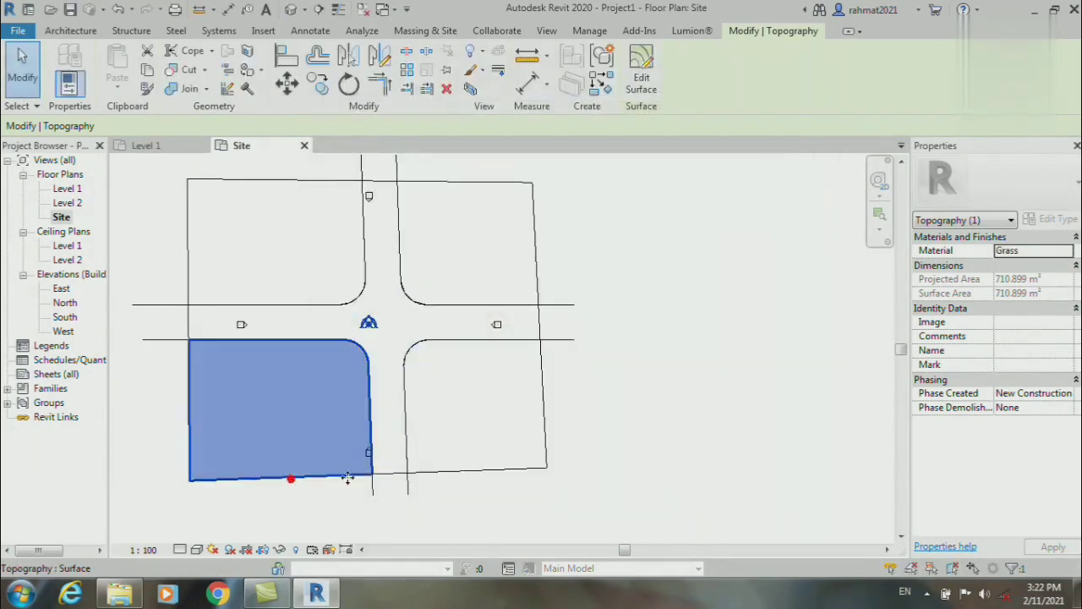
pyautogui.click(1068, 250)
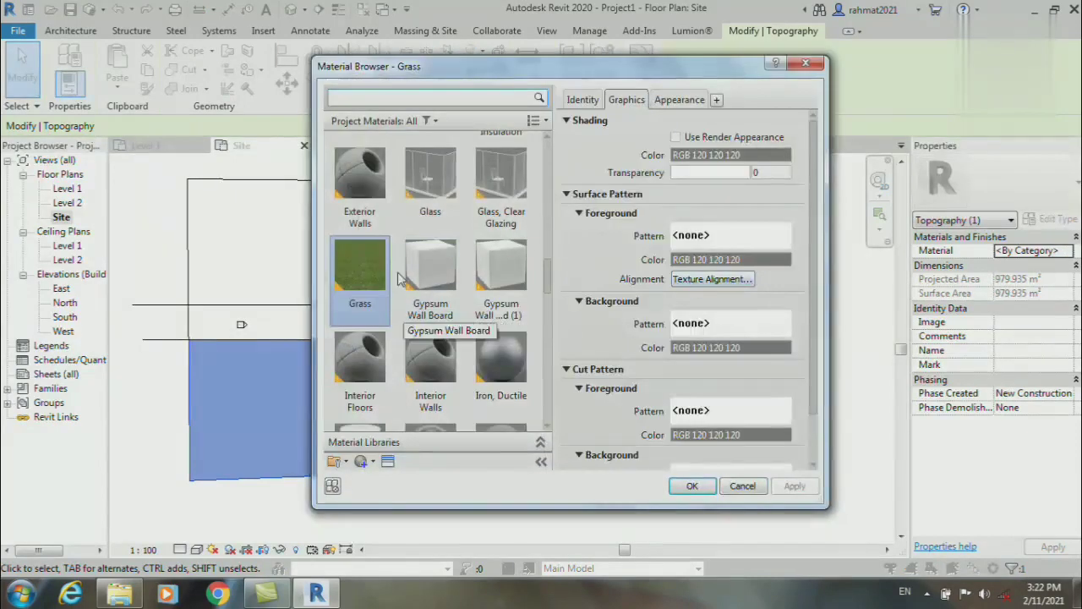
pyautogui.click(693, 486)
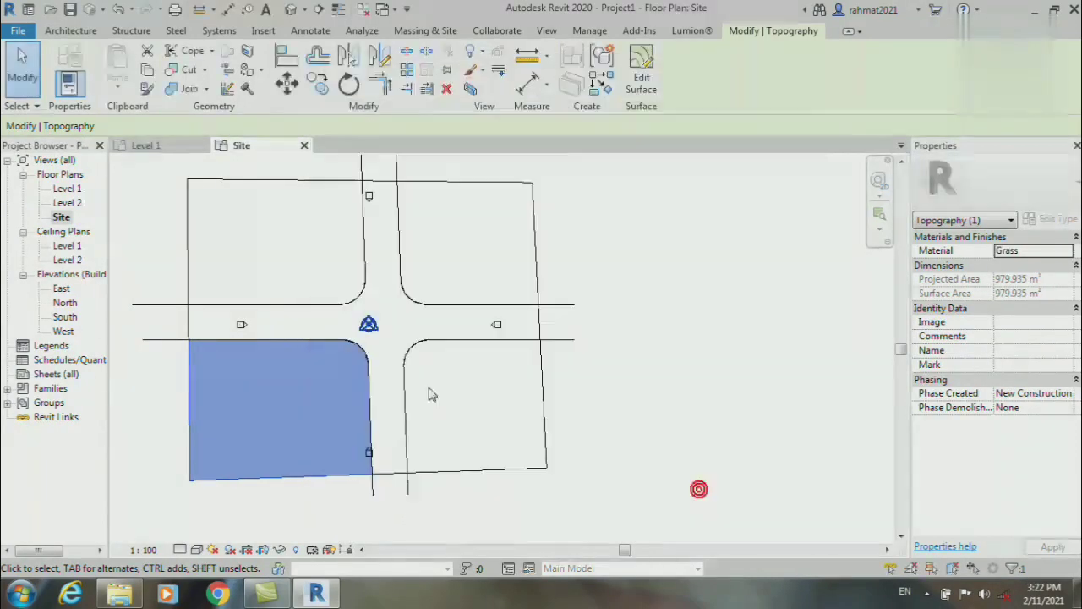
pyautogui.click(267, 182)
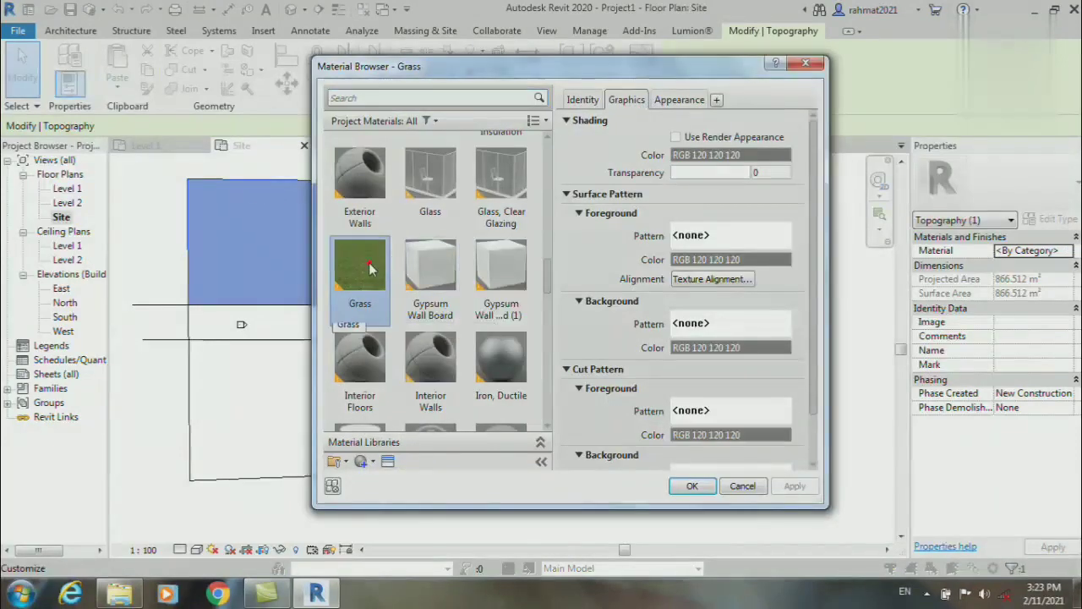
pyautogui.click(691, 485)
pyautogui.press('Escape')
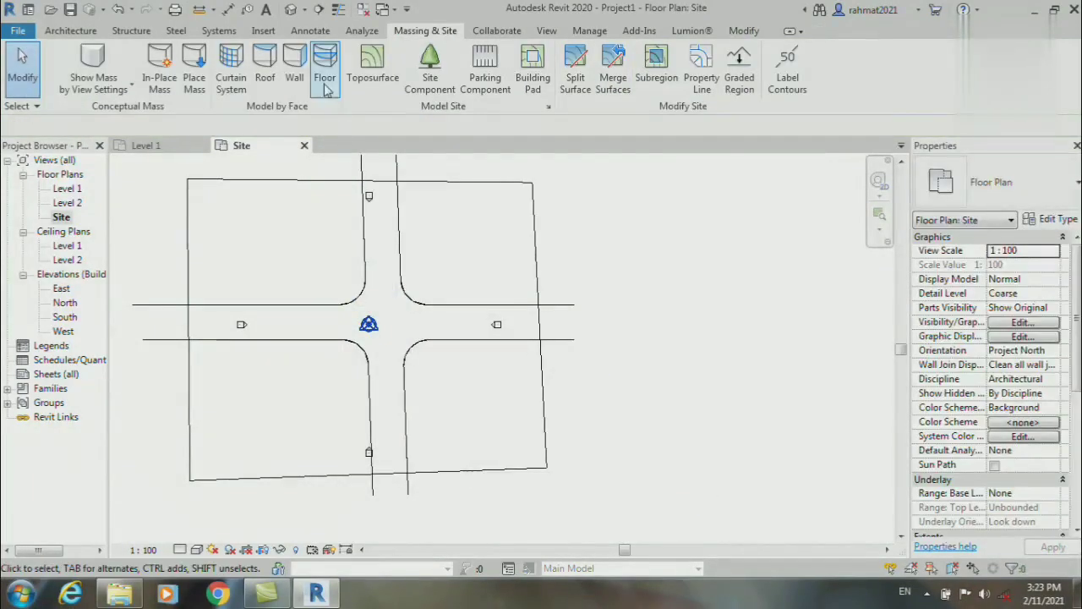
# Open the default 3D view in the Realistic visual style
pyautogui.click(292, 11)
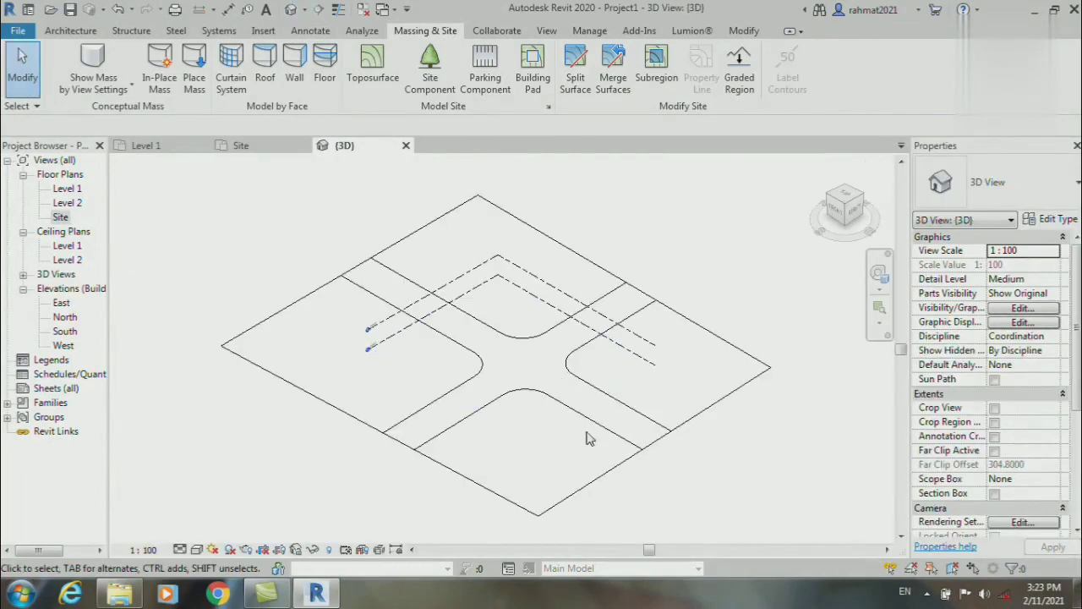
pyautogui.scroll(3, 583, 440)
pyautogui.click(196, 549)
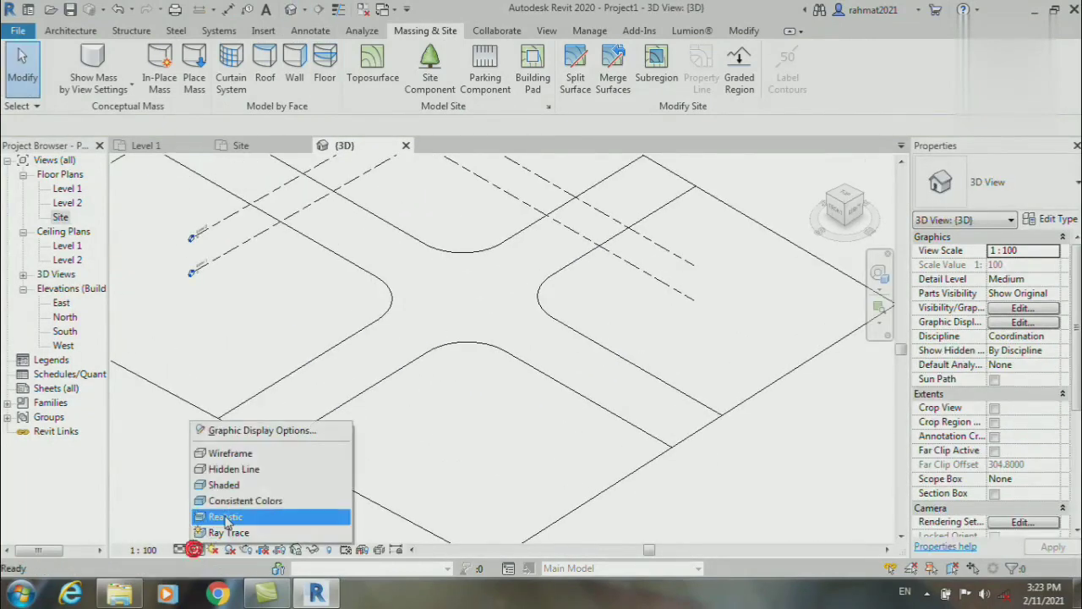
pyautogui.click(221, 513)
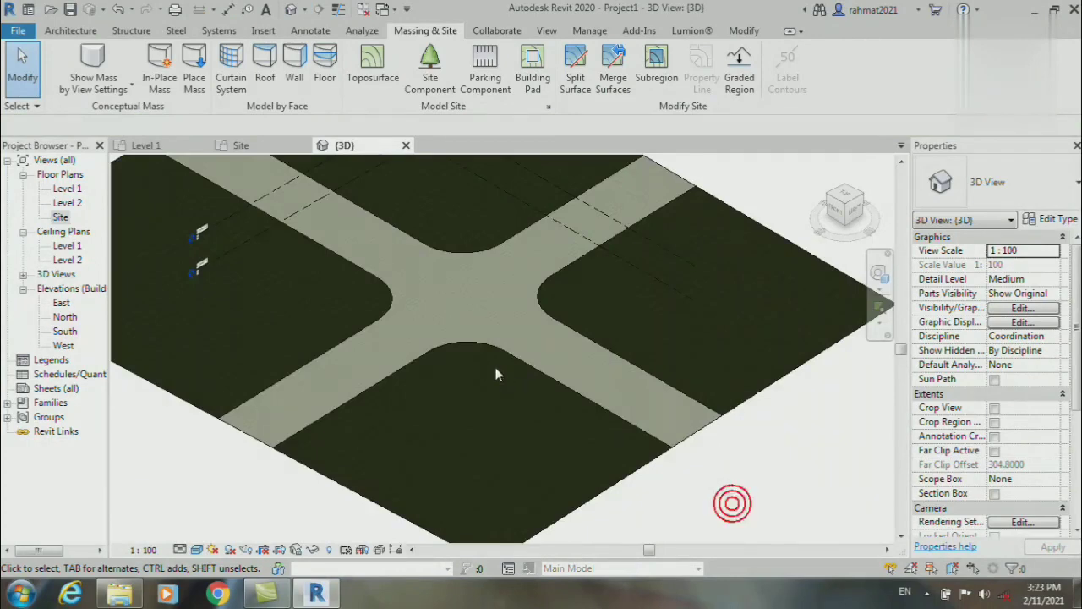
# Look over the 3D model, then go back to the Site floor plan
pyautogui.scroll(-2, 497, 372)
pyautogui.scroll(2, 490, 355)
pyautogui.scroll(2, 478, 329)
pyautogui.scroll(2, 473, 317)
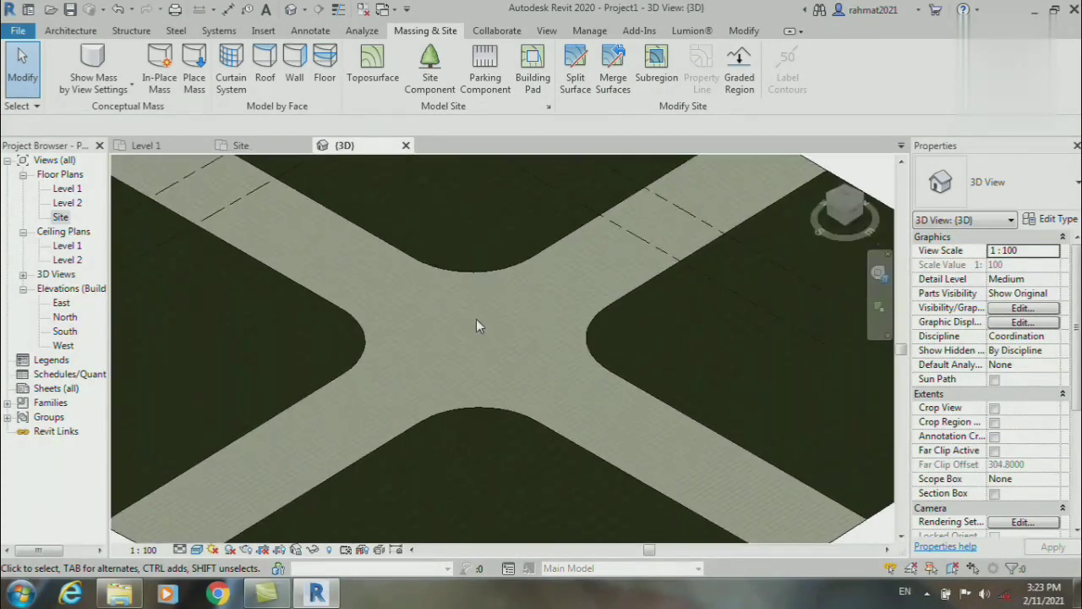
pyautogui.scroll(-1, 476, 326)
pyautogui.click(60, 217)
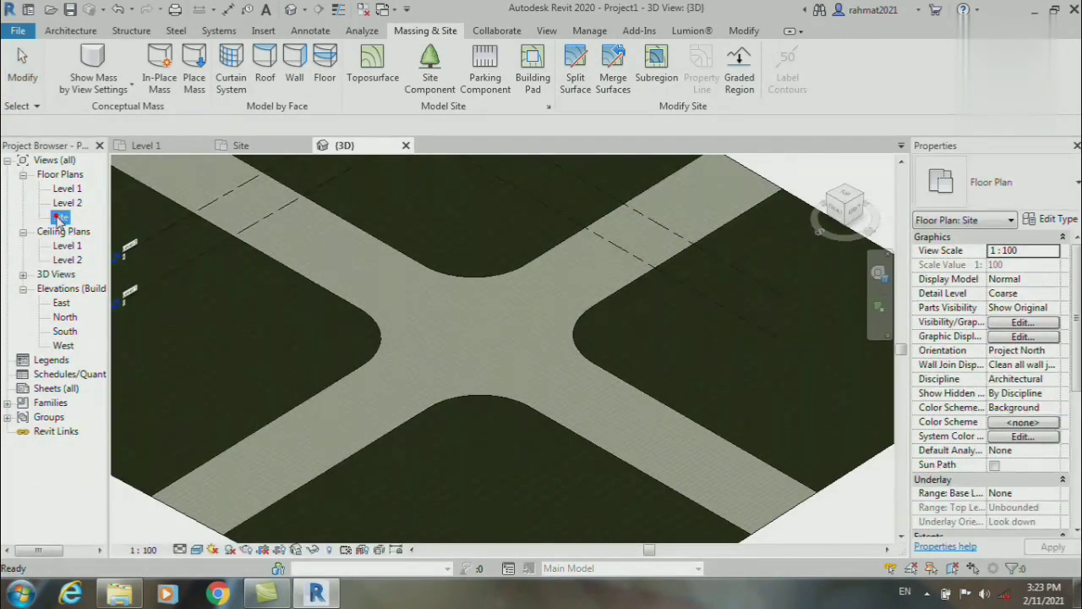
pyautogui.doubleClick(60, 217)
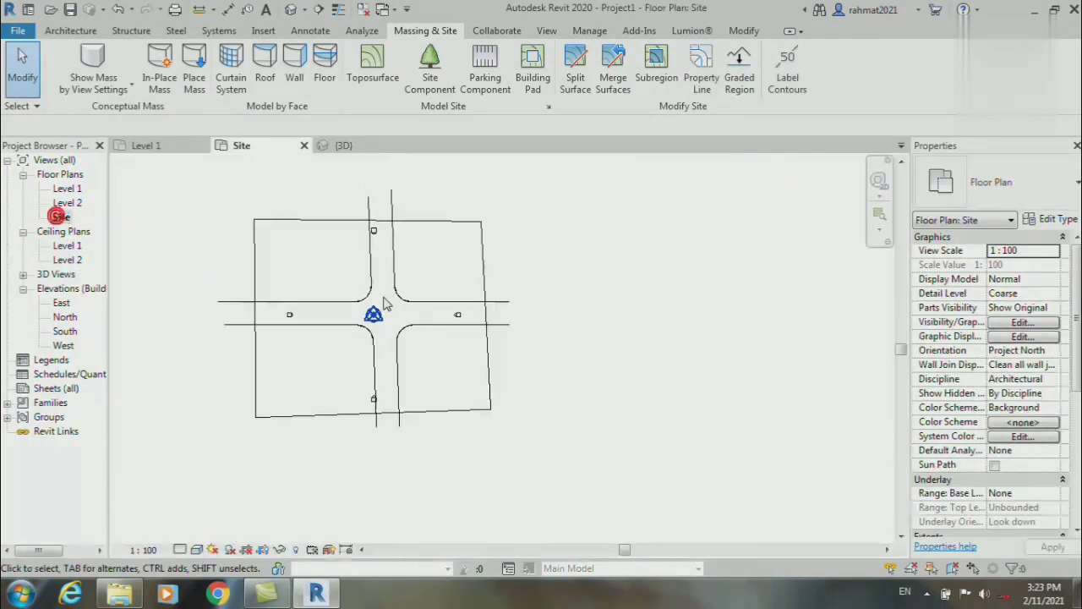
# Draw a north–south section line across the intersection
pyautogui.click(550, 32)
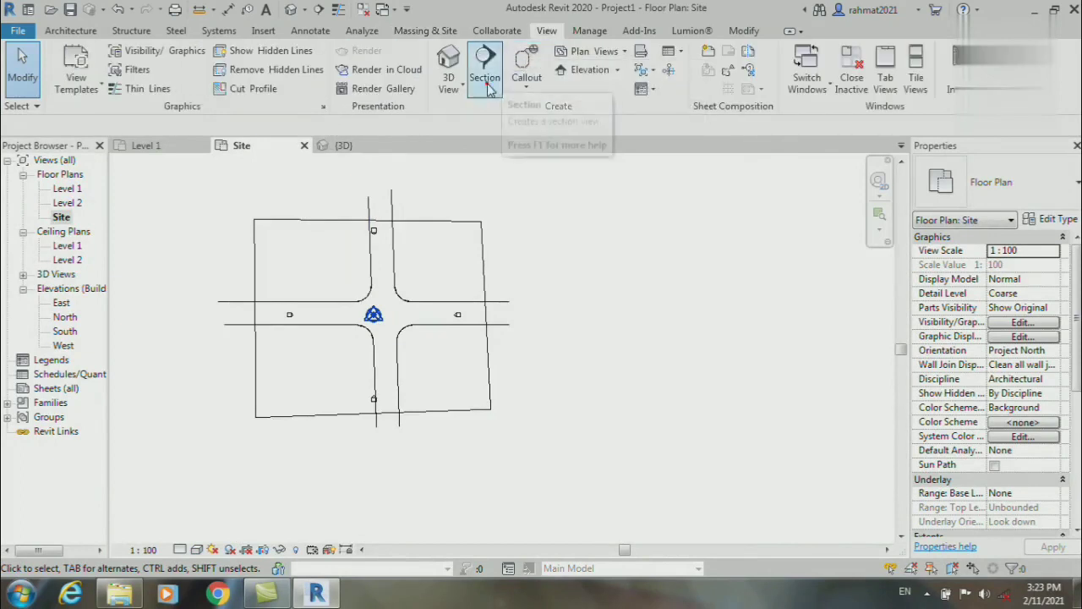
pyautogui.click(484, 63)
pyautogui.click(299, 199)
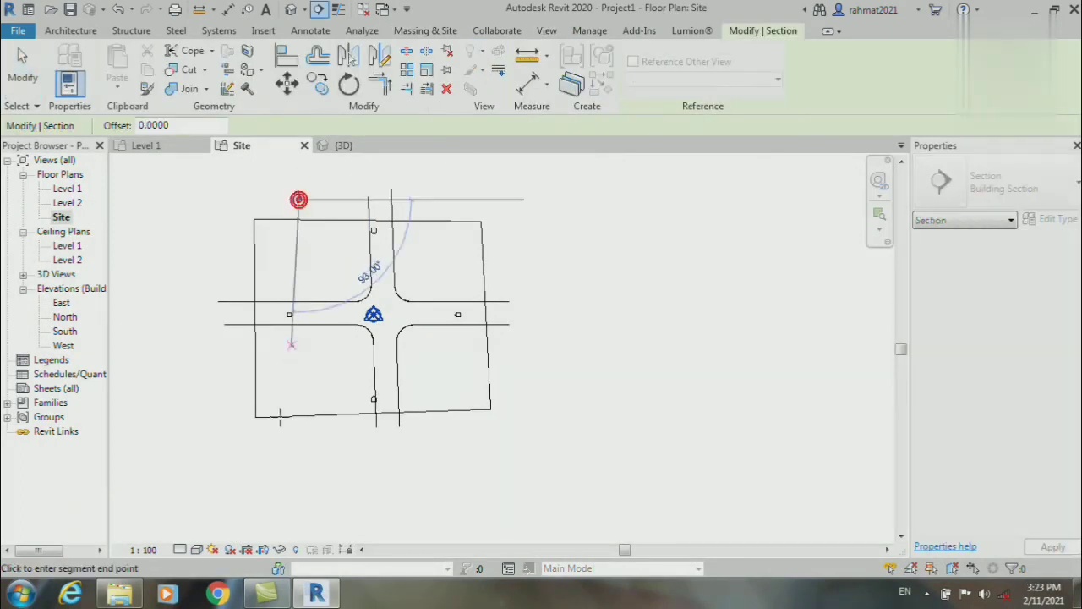
pyautogui.click(297, 457)
pyautogui.press('Escape')
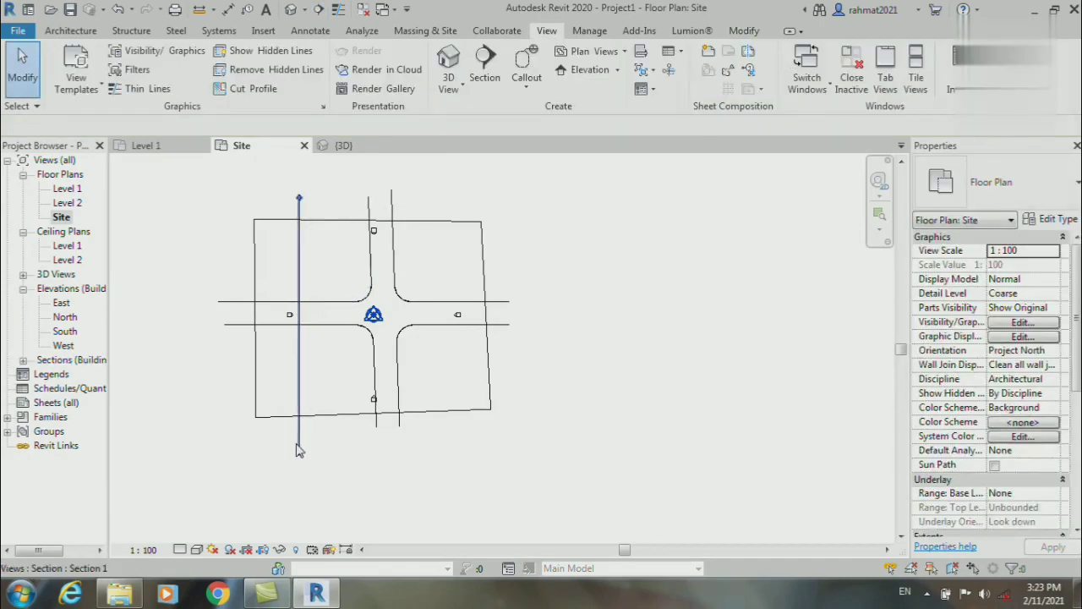
# In Section 1, move the road topography vertically by the typed distance
pyautogui.click(324, 314)
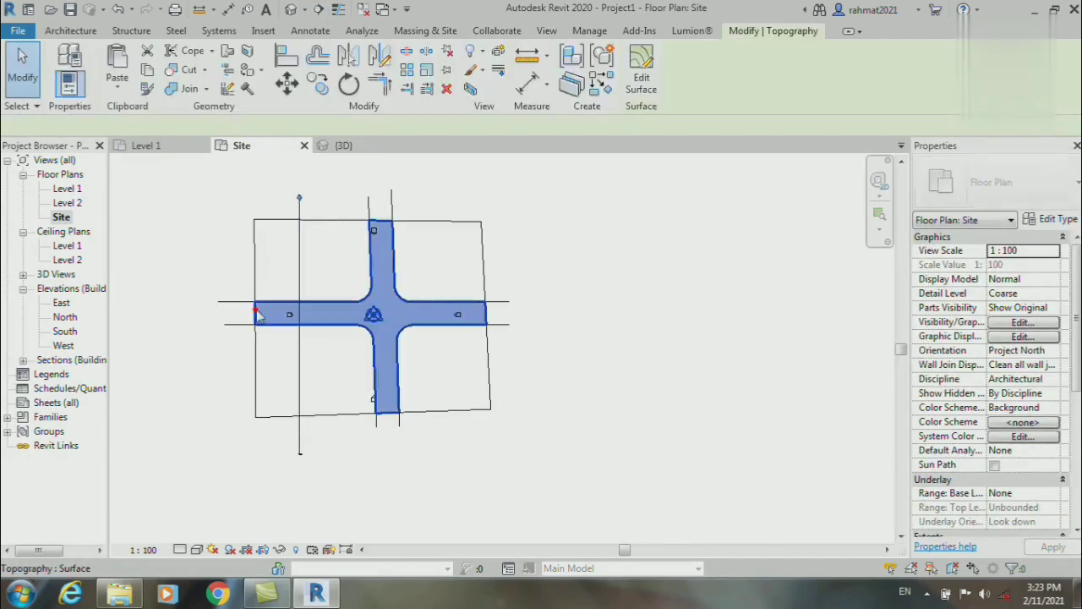
pyautogui.doubleClick(298, 197)
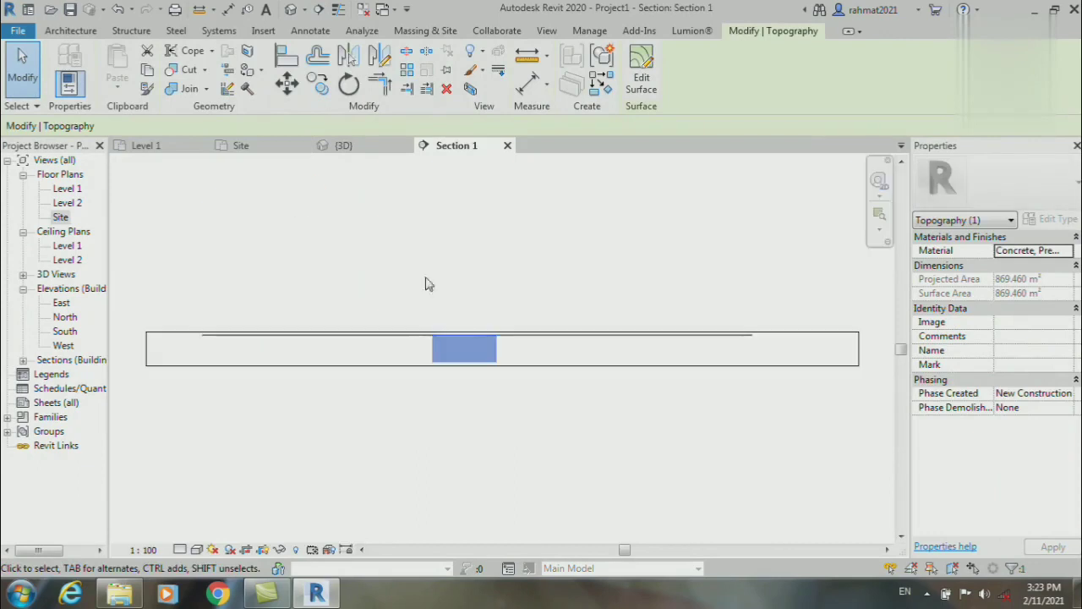
pyautogui.scroll(3, 479, 338)
pyautogui.scroll(1, 479, 338)
pyautogui.click(288, 85)
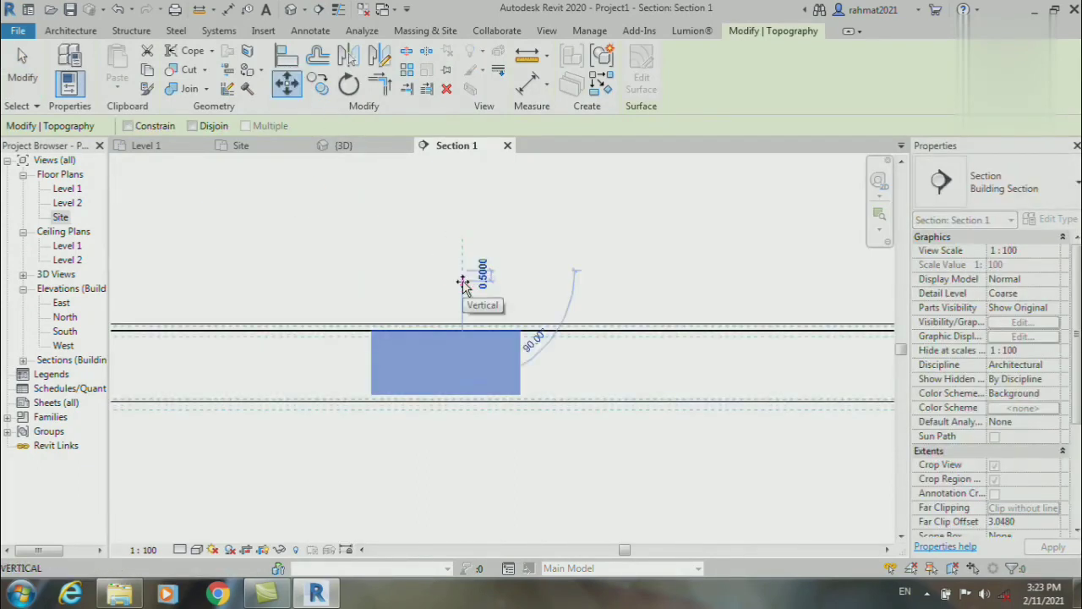
pyautogui.write('0.15')
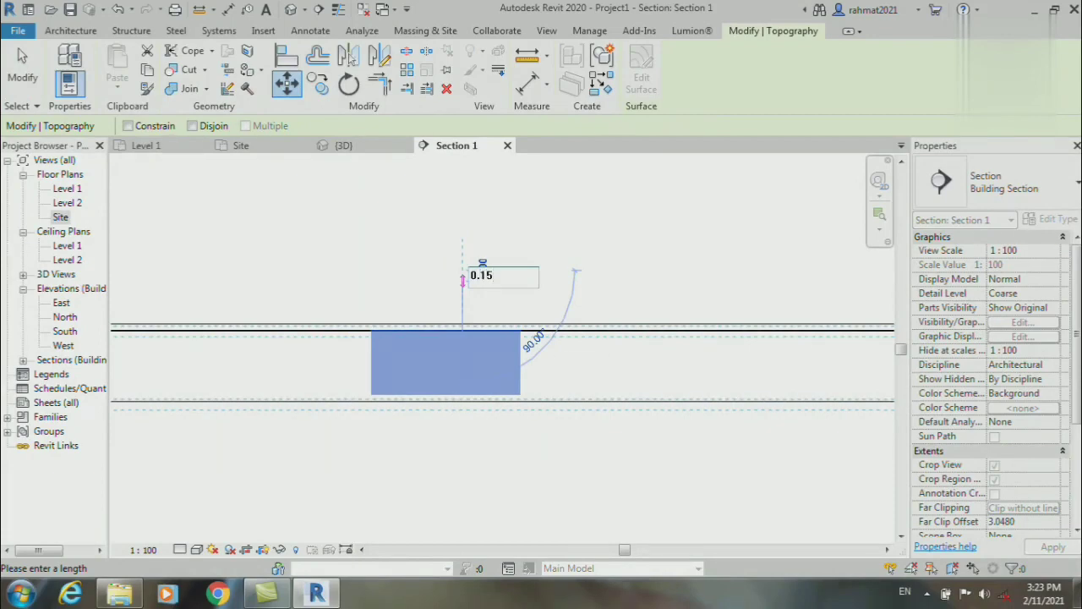
pyautogui.press('Return')
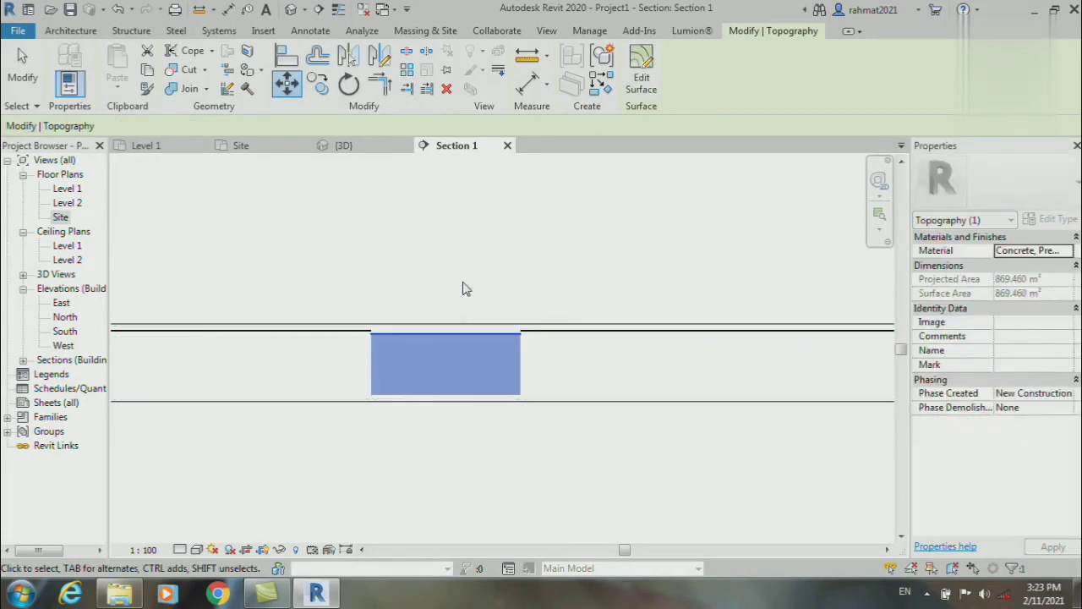
pyautogui.click(447, 261)
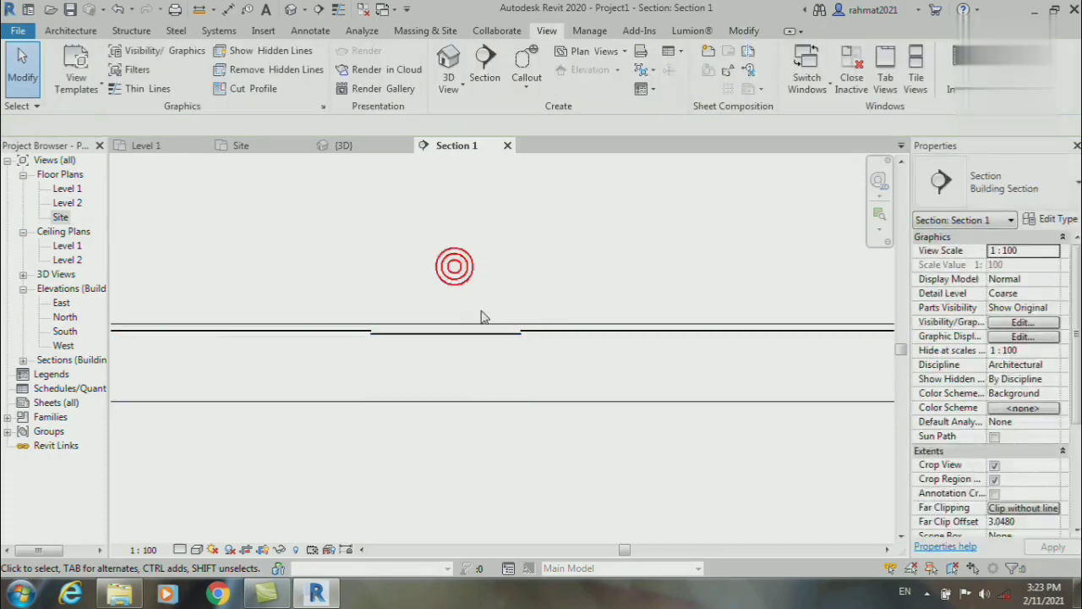
# Zoom and pan the 3D view along the road's curved edge
pyautogui.click(290, 9)
pyautogui.scroll(5, 706, 450)
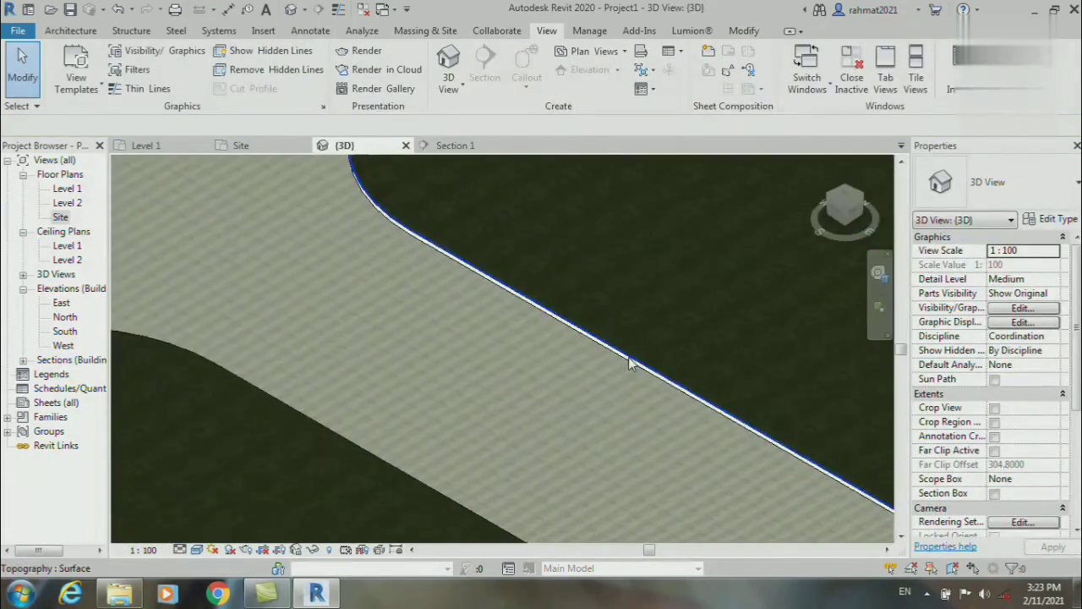
pyautogui.moveTo(705, 456); pyautogui.dragTo(586, 400, button='middle')
pyautogui.scroll(-1, 581, 397)
pyautogui.scroll(-1, 583, 393)
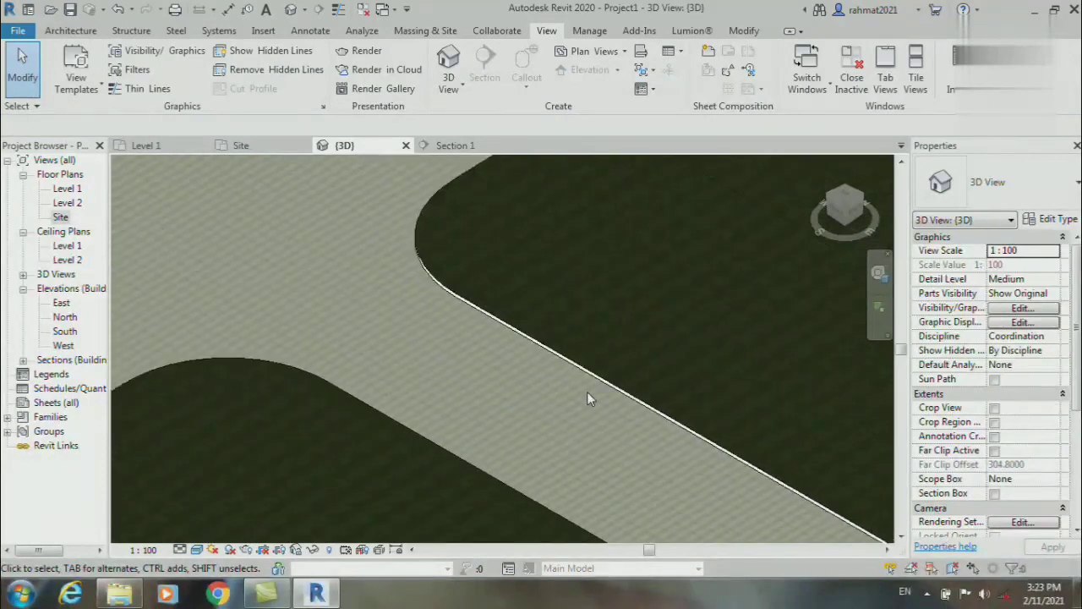
pyautogui.scroll(-2, 490, 297)
pyautogui.scroll(3, 420, 286)
pyautogui.scroll(2, 416, 290)
pyautogui.scroll(2, 406, 298)
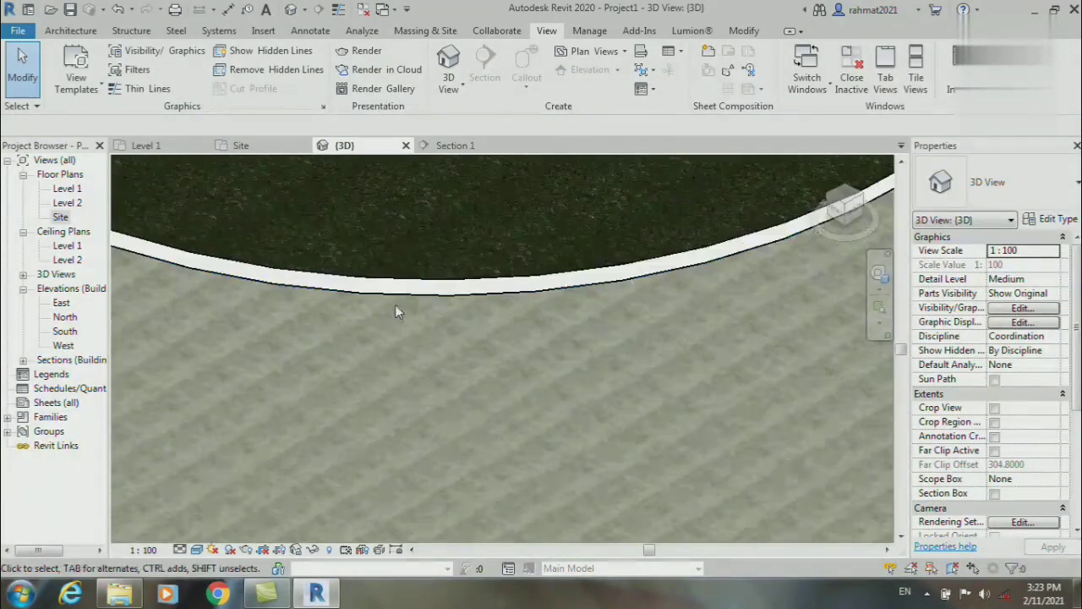
# Return to the Site floor plan
pyautogui.scroll(1, 356, 332)
pyautogui.scroll(-2, 356, 332)
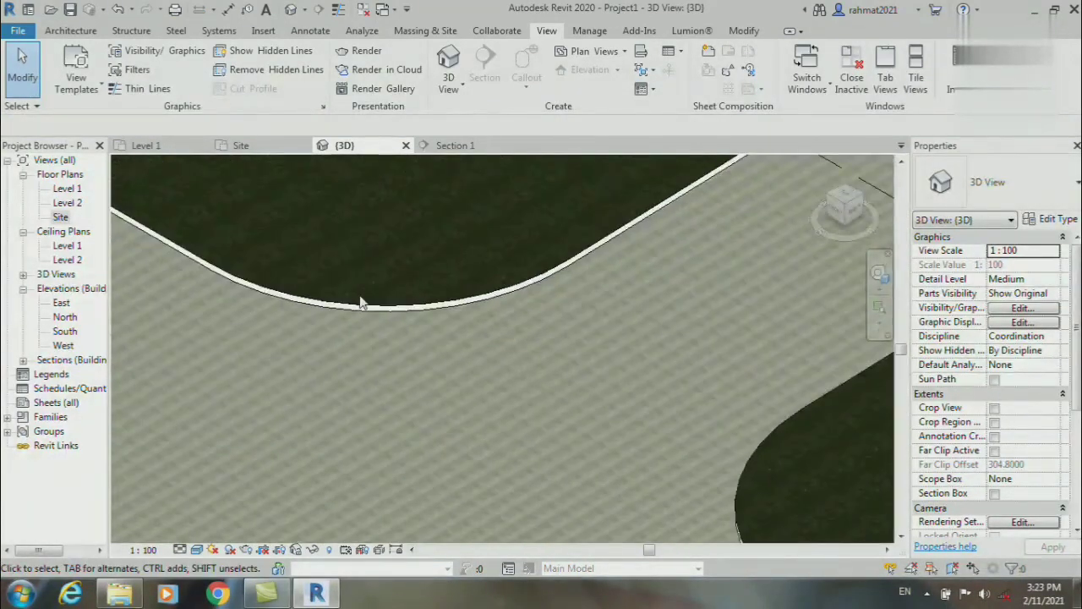
pyautogui.scroll(-3, 329, 297)
pyautogui.click(61, 218)
pyautogui.doubleClick(61, 219)
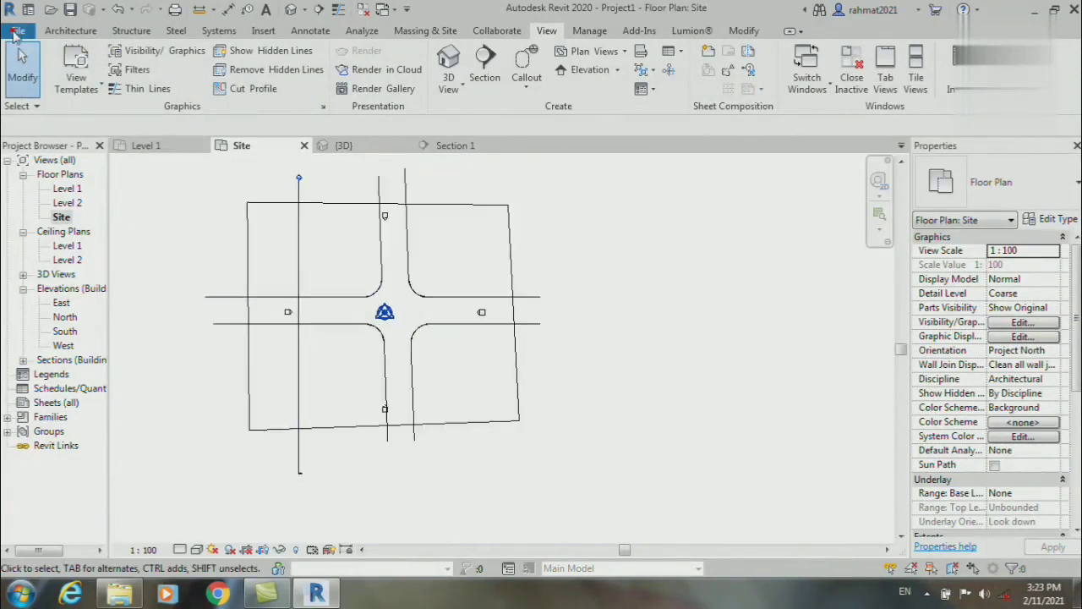
# Create a new family from the Metric Profile-Rail.rft template
pyautogui.click(17, 31)
pyautogui.moveTo(53, 91)
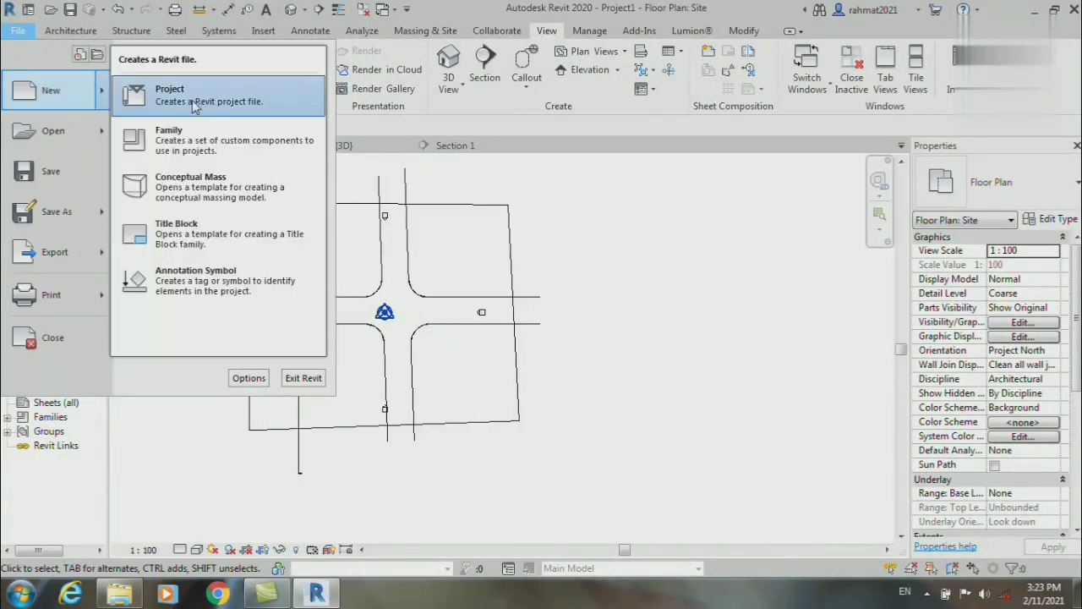
pyautogui.click(203, 138)
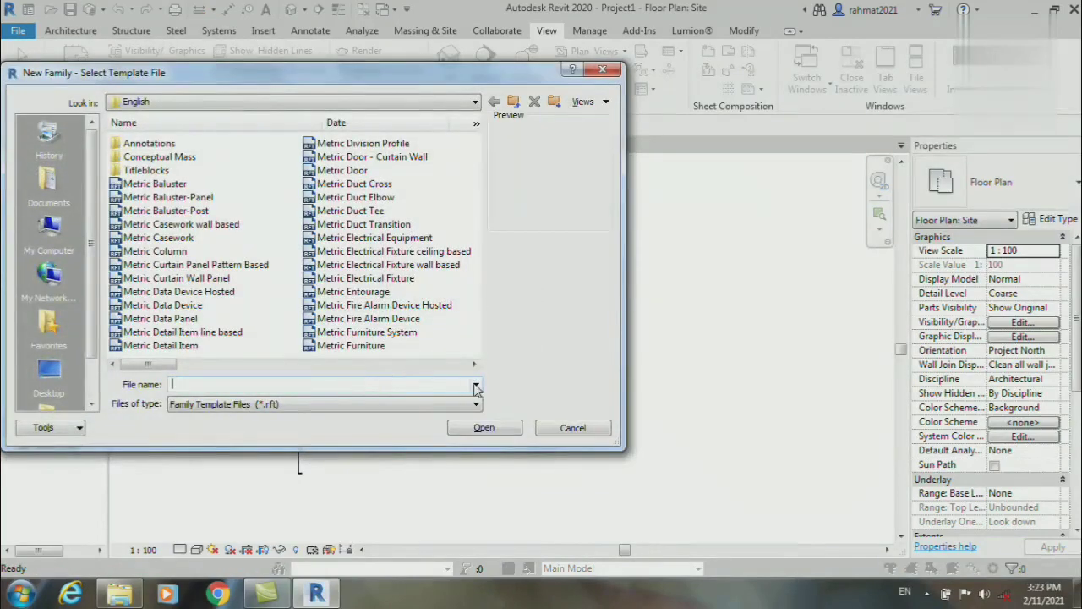
pyautogui.click(474, 364)
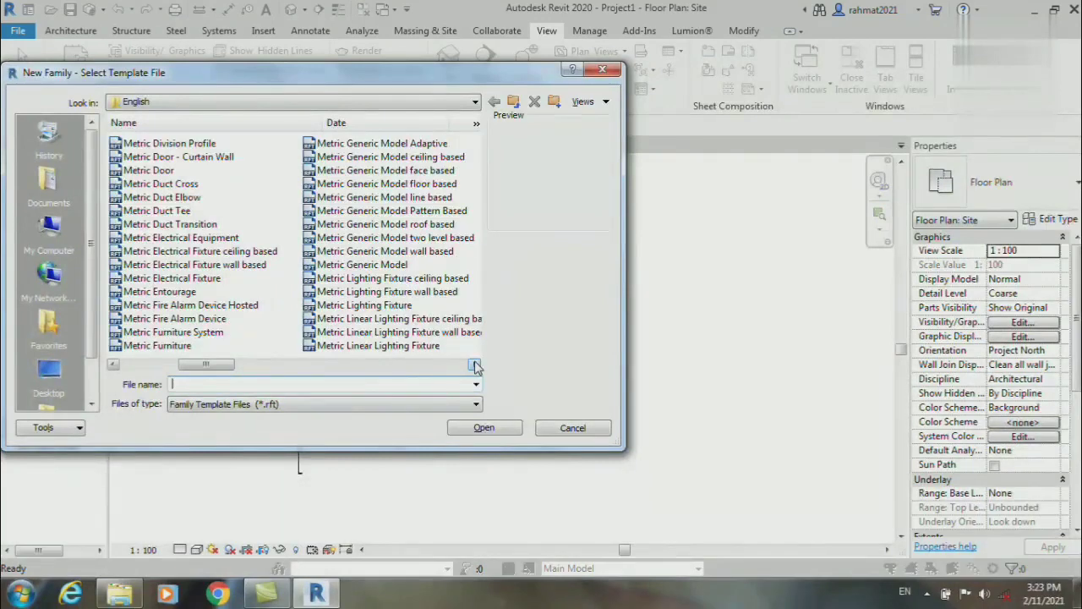
pyautogui.click(475, 365)
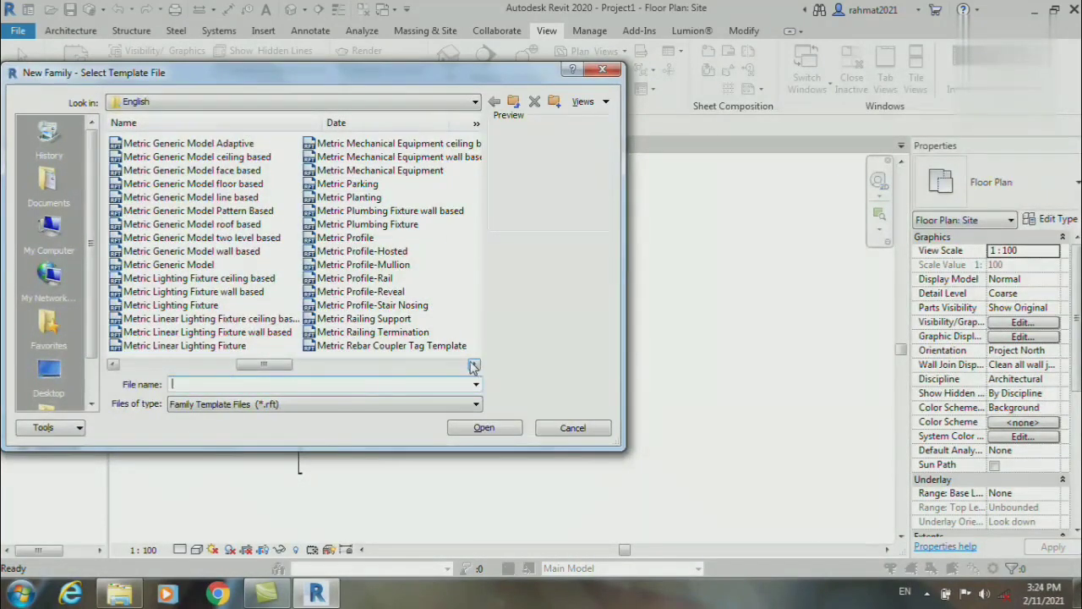
pyautogui.click(342, 278)
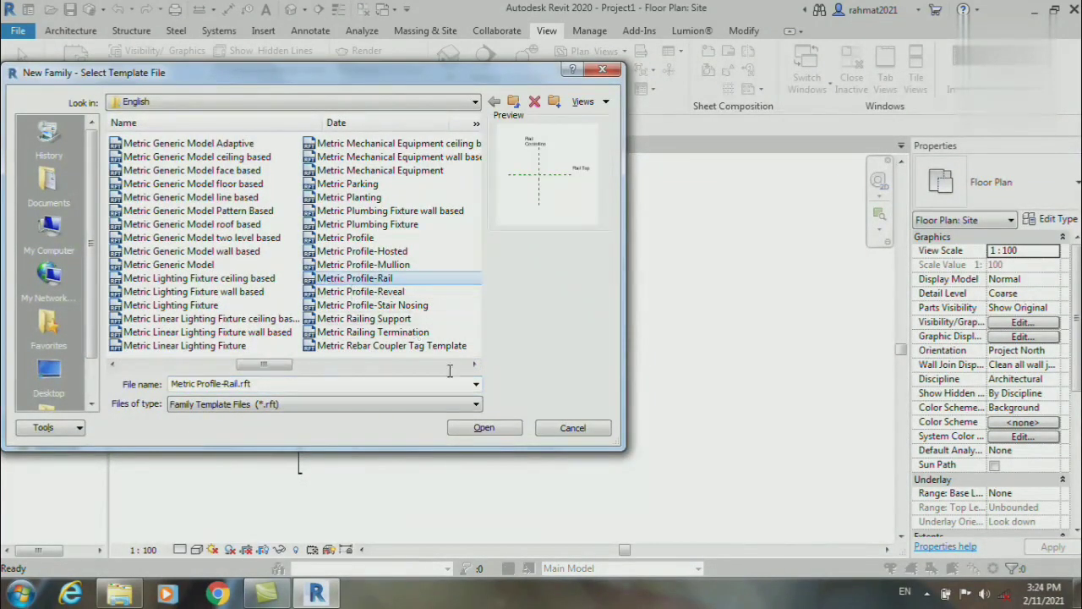
pyautogui.click(484, 428)
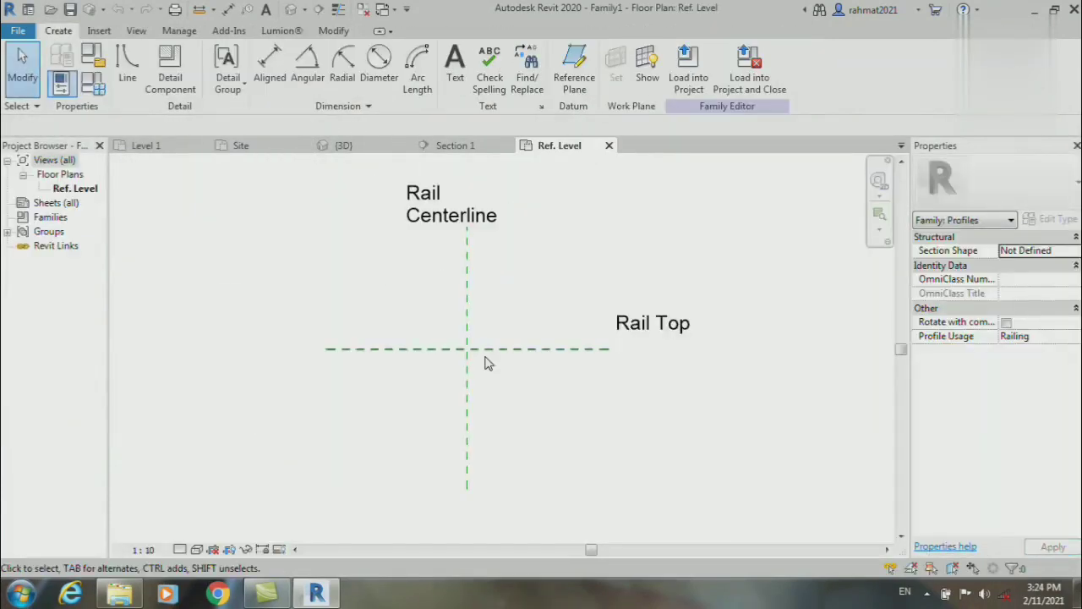
# Draw the first profile edges from the reference-plane intersection up and across the top
pyautogui.scroll(2, 486, 358)
pyautogui.scroll(2, 484, 357)
pyautogui.scroll(2, 484, 357)
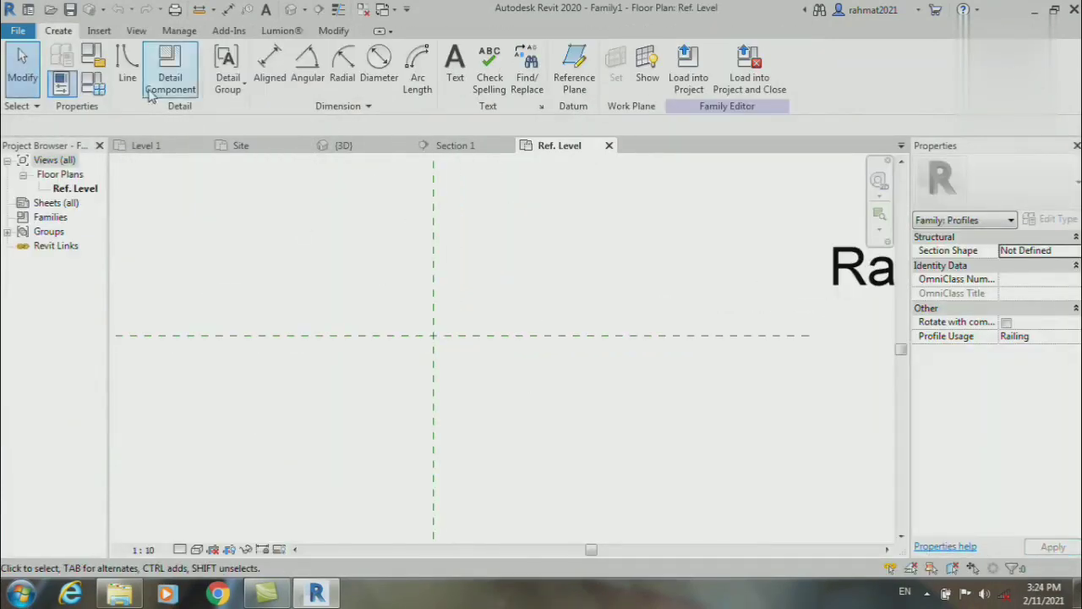
pyautogui.click(127, 66)
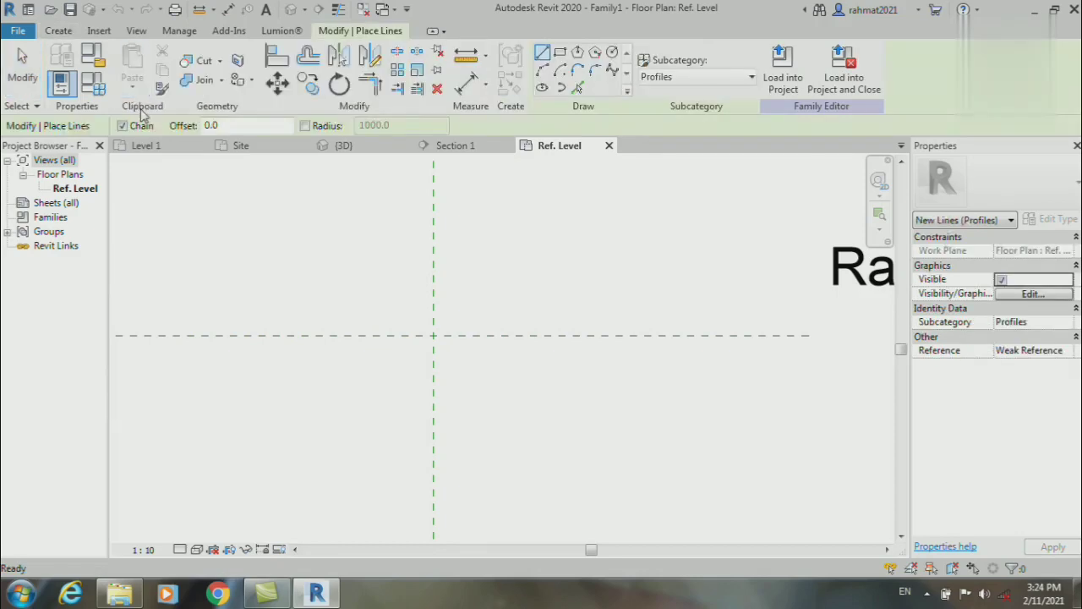
pyautogui.click(433, 336)
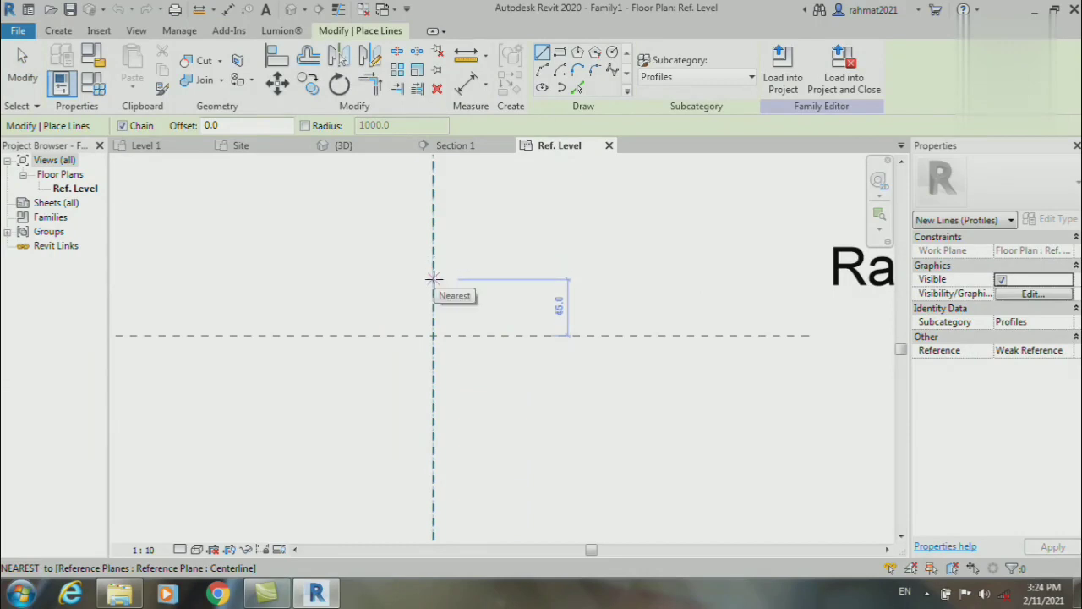
pyautogui.click(433, 278)
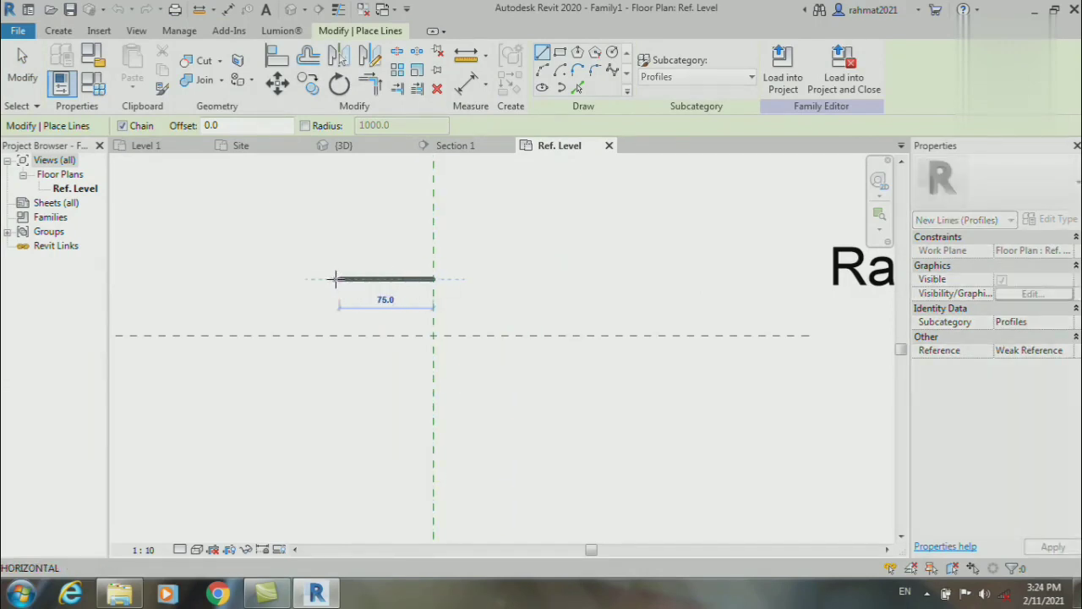
pyautogui.click(335, 279)
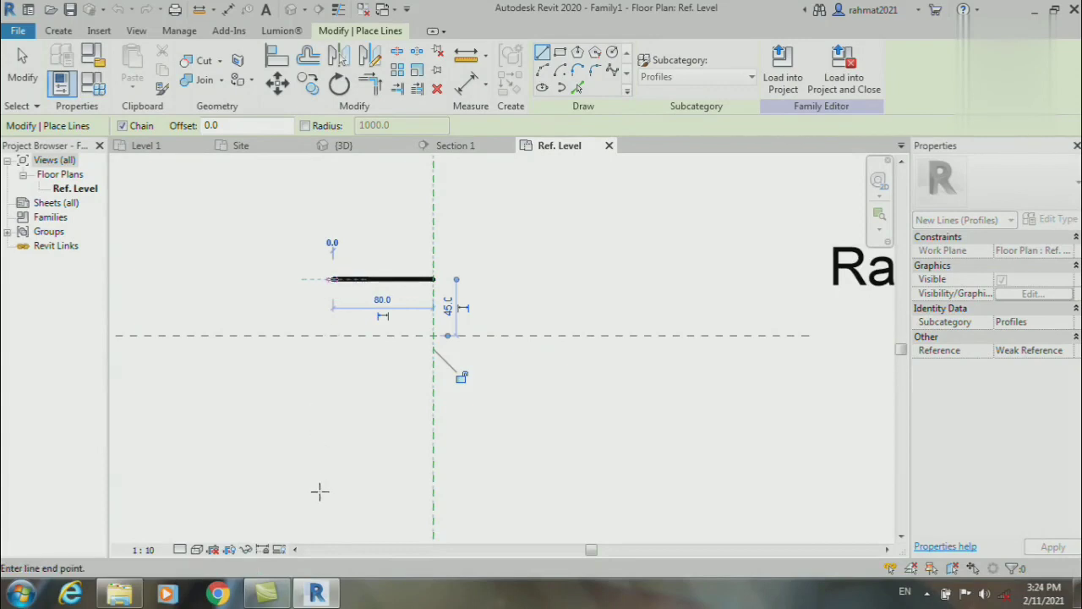
# Finish the outline with a 245 left side, a bottom edge and a right side
pyautogui.scroll(-2, 350, 285)
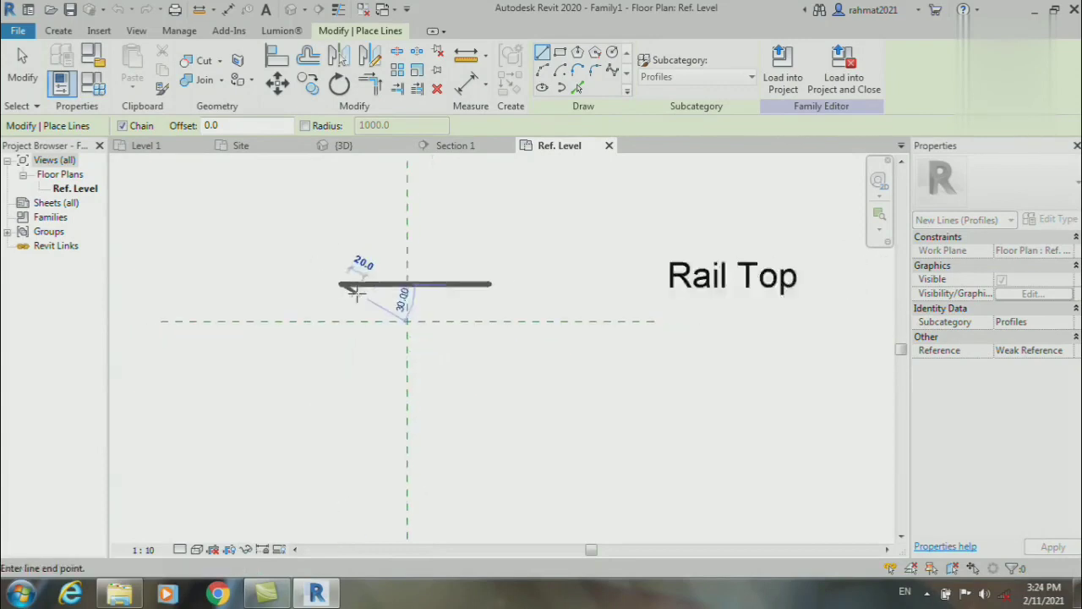
pyautogui.scroll(-1, 347, 286)
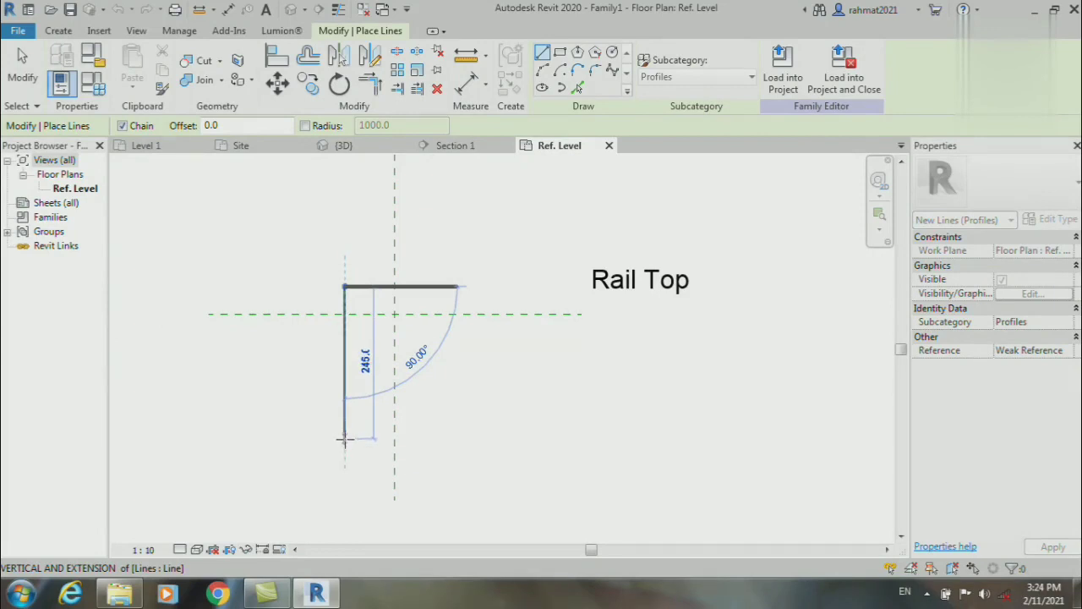
pyautogui.click(344, 440)
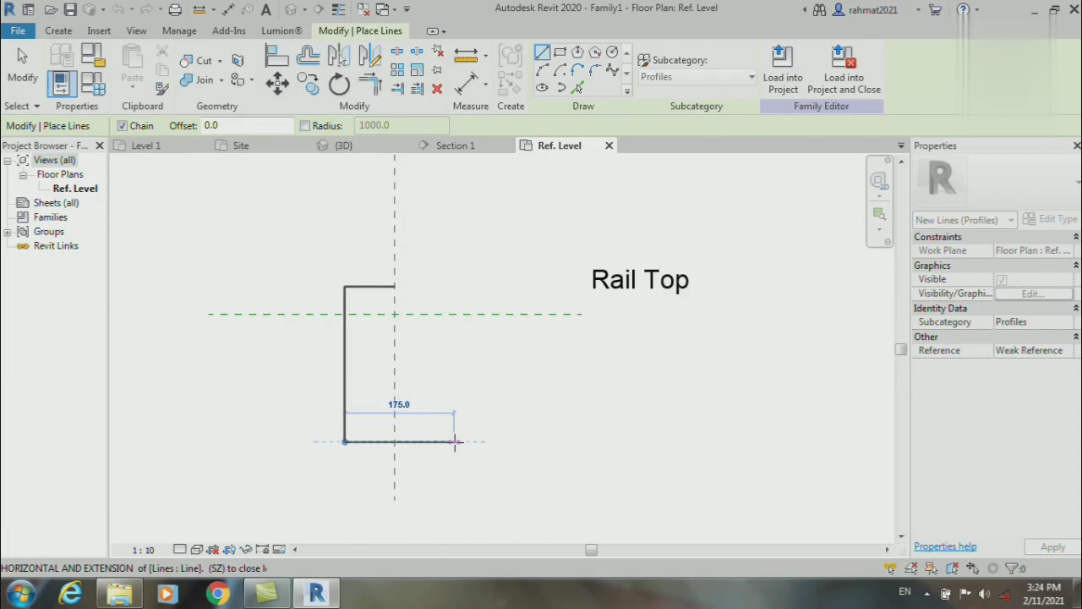
pyautogui.click(457, 441)
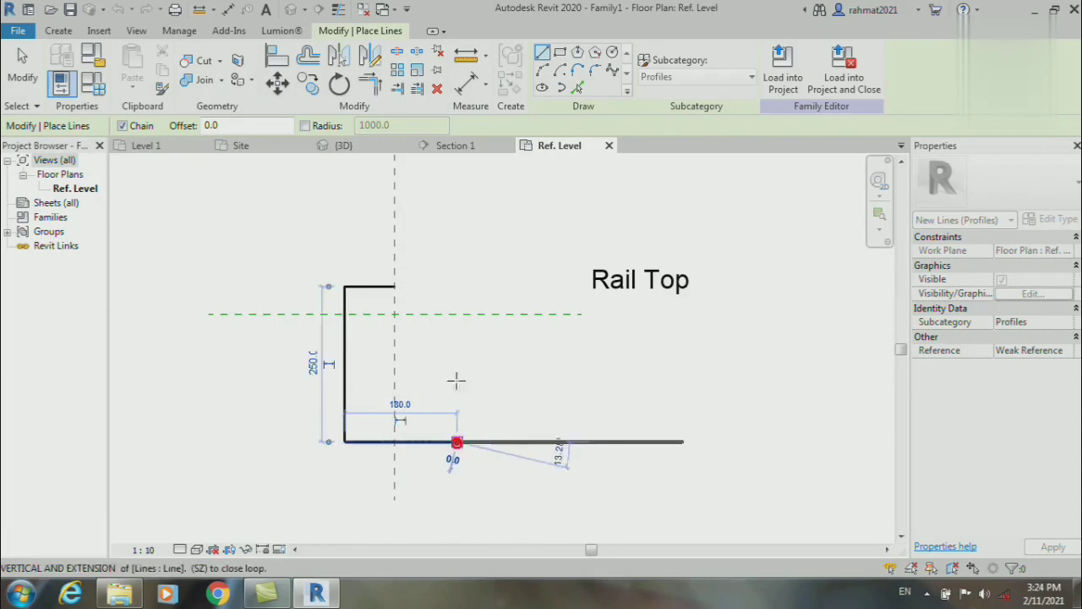
pyautogui.click(457, 329)
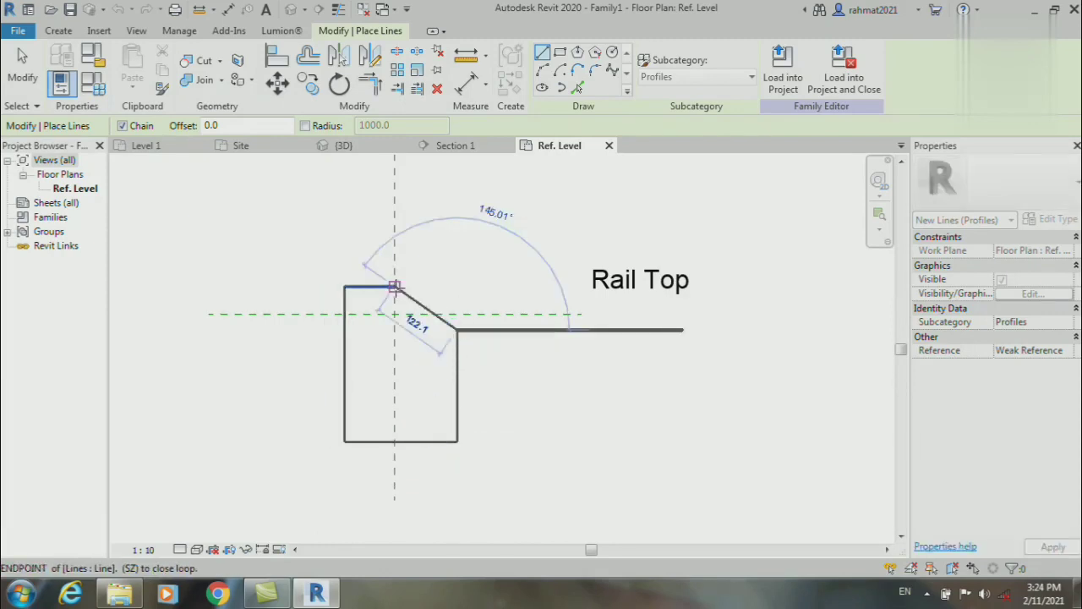
pyautogui.click(394, 288)
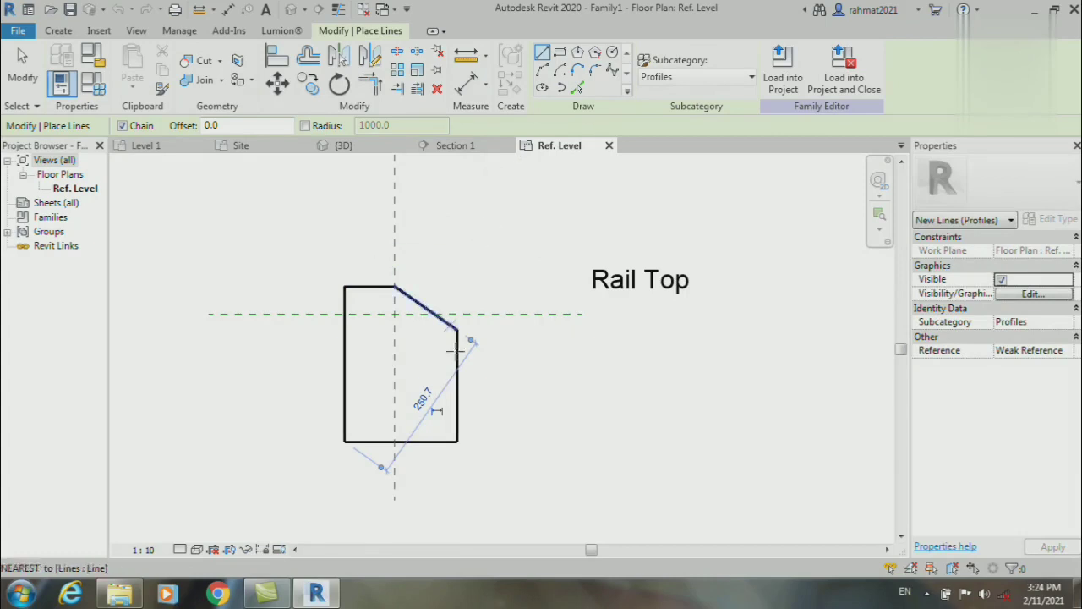
pyautogui.scroll(2, 482, 385)
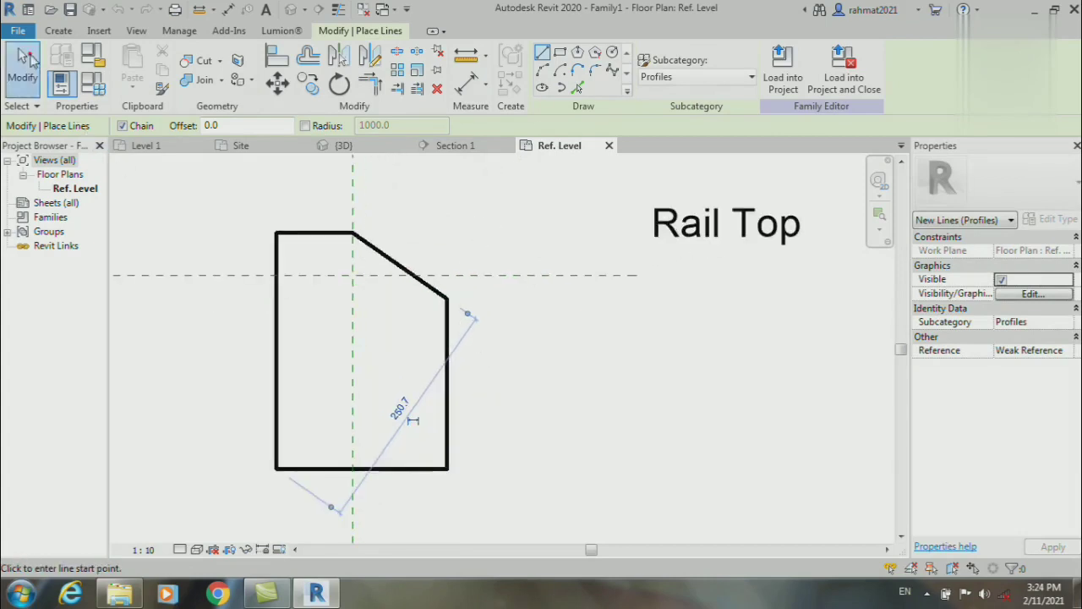
pyautogui.click(22, 66)
# Move the right side of the profile inward and reposition the sloped top edge
pyautogui.click(446, 378)
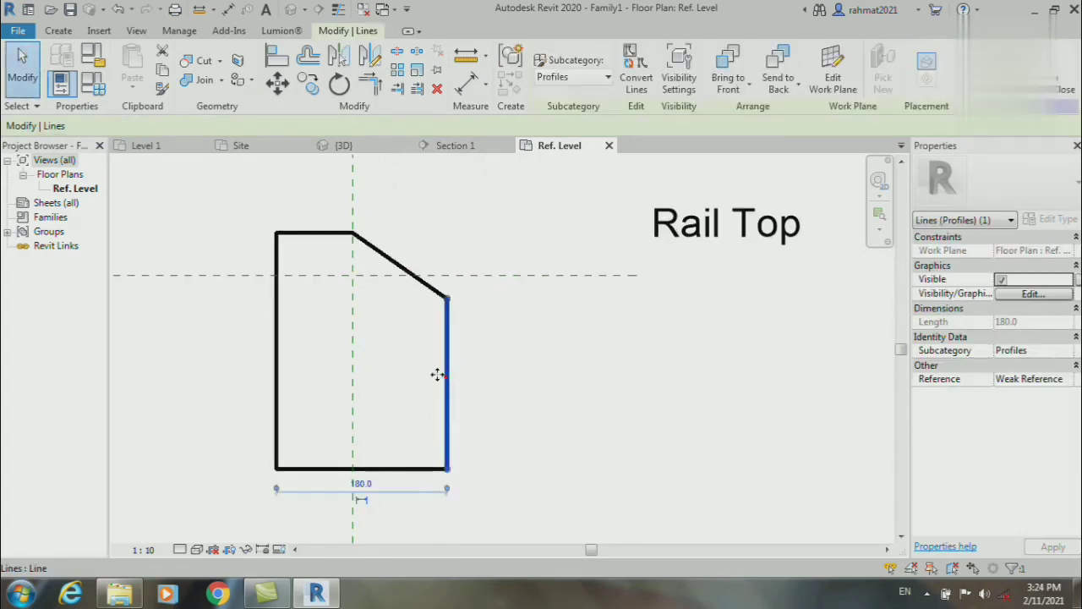
pyautogui.moveTo(441, 376); pyautogui.dragTo(409, 377)
pyautogui.click(455, 380)
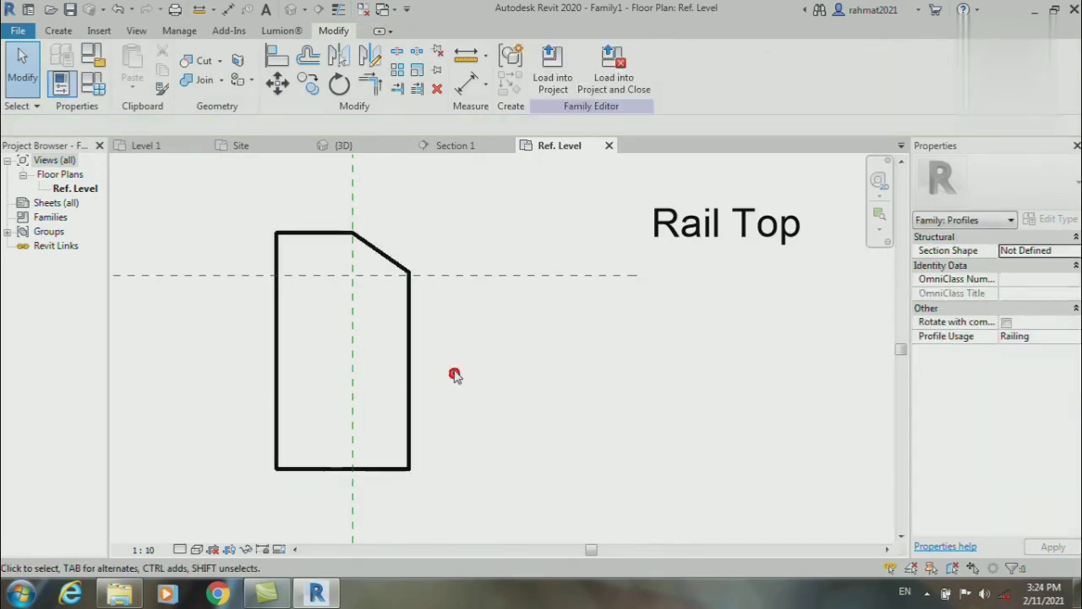
pyautogui.scroll(-1, 427, 336)
pyautogui.click(391, 280)
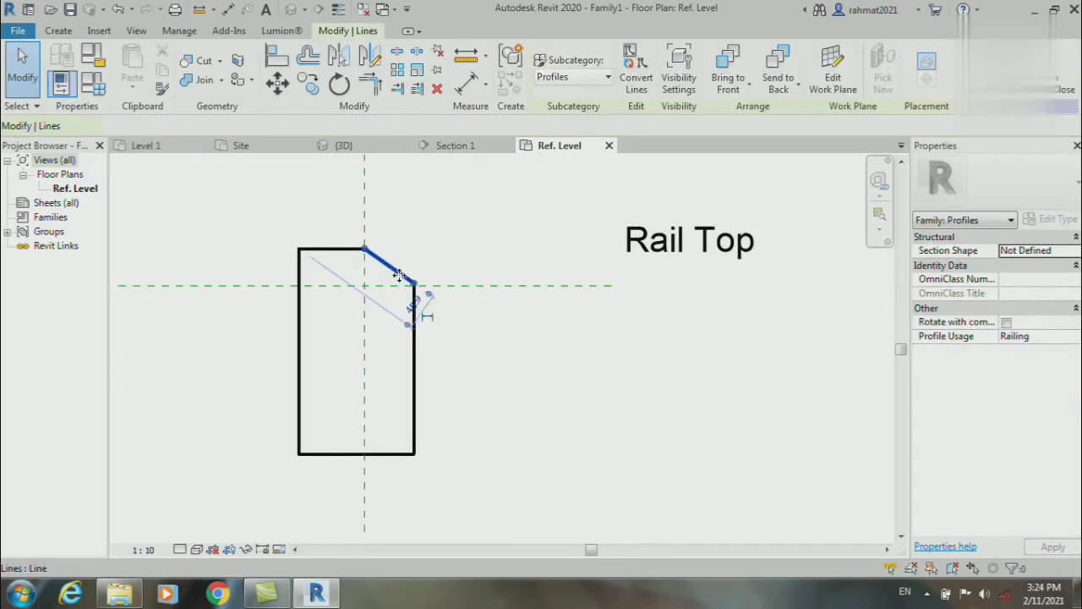
pyautogui.moveTo(391, 282); pyautogui.dragTo(391, 294)
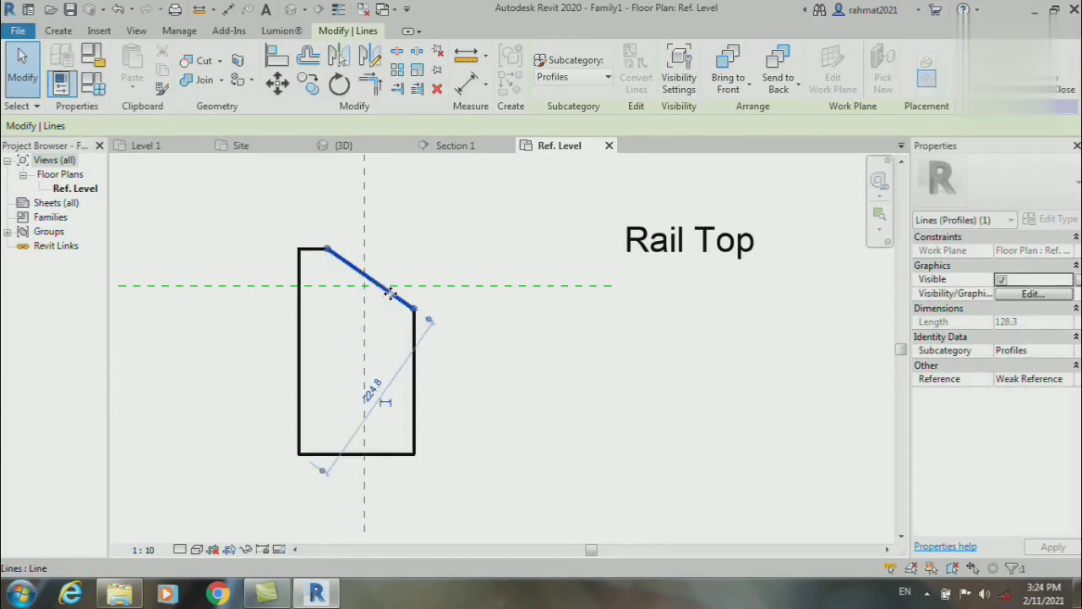
pyautogui.click(442, 364)
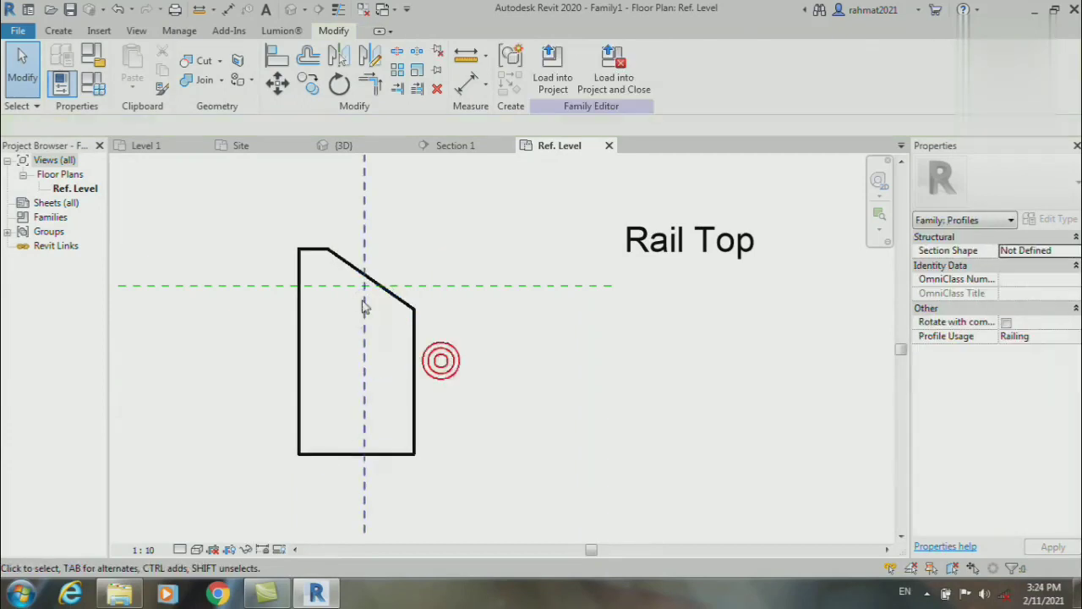
# Lengthen the top edge to 75.0 and delete the leftover sloped edge
pyautogui.click(319, 249)
pyautogui.moveTo(329, 250); pyautogui.dragTo(363, 249)
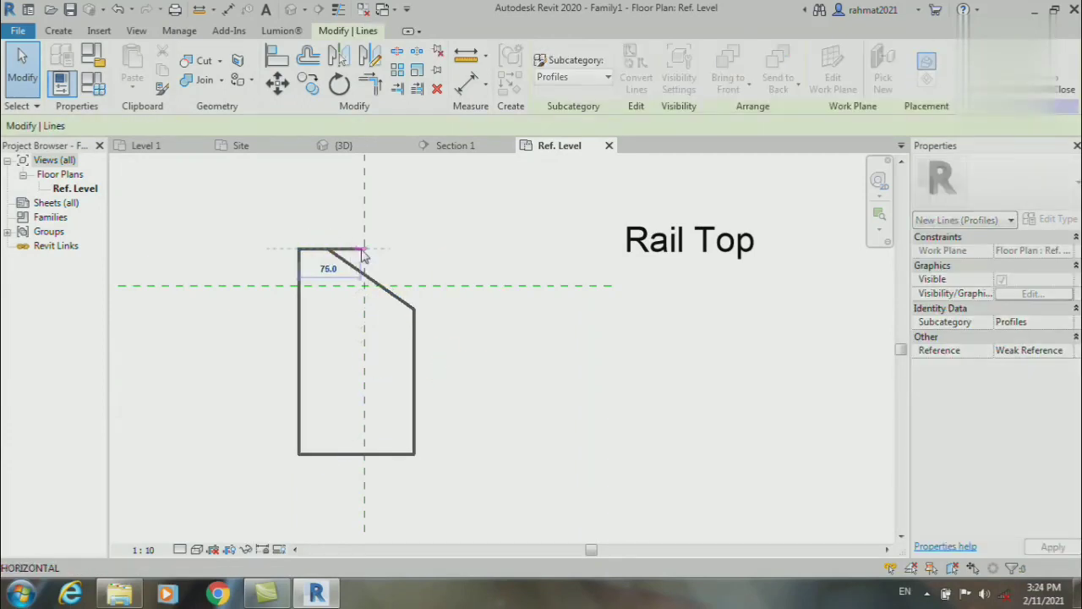
pyautogui.click(415, 341)
pyautogui.moveTo(402, 301); pyautogui.dragTo(396, 328)
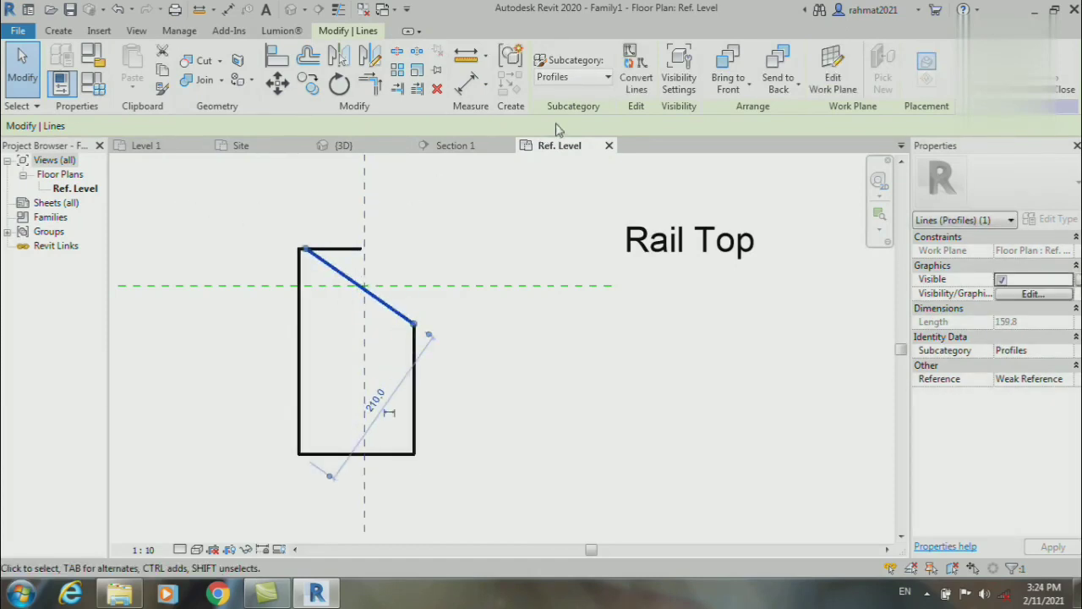
pyautogui.click(437, 91)
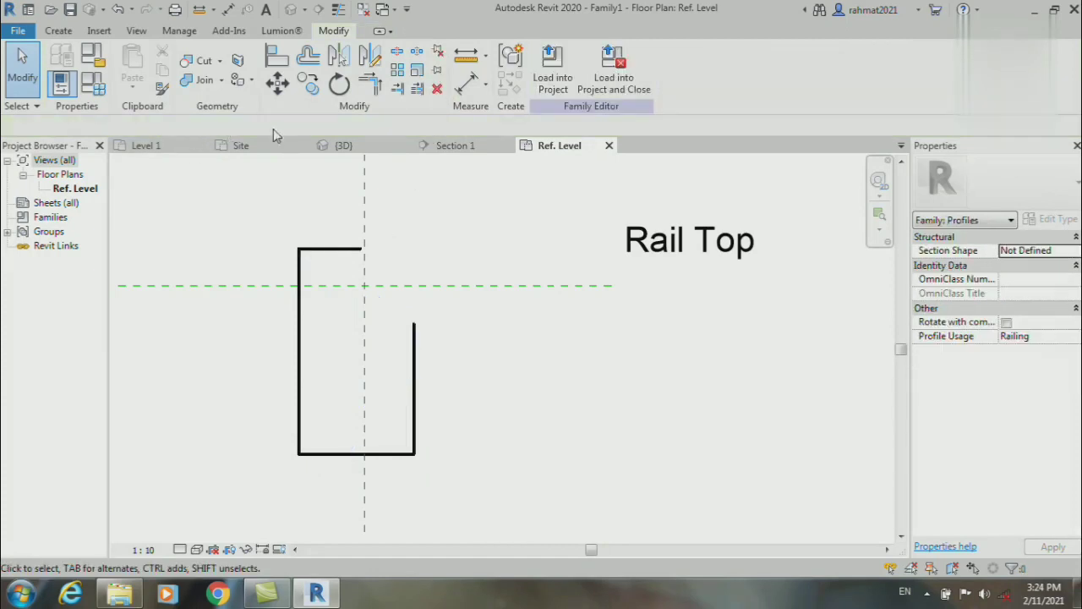
# Draw a new sloped line from the top edge's end to the right edge's top
pyautogui.click(59, 30)
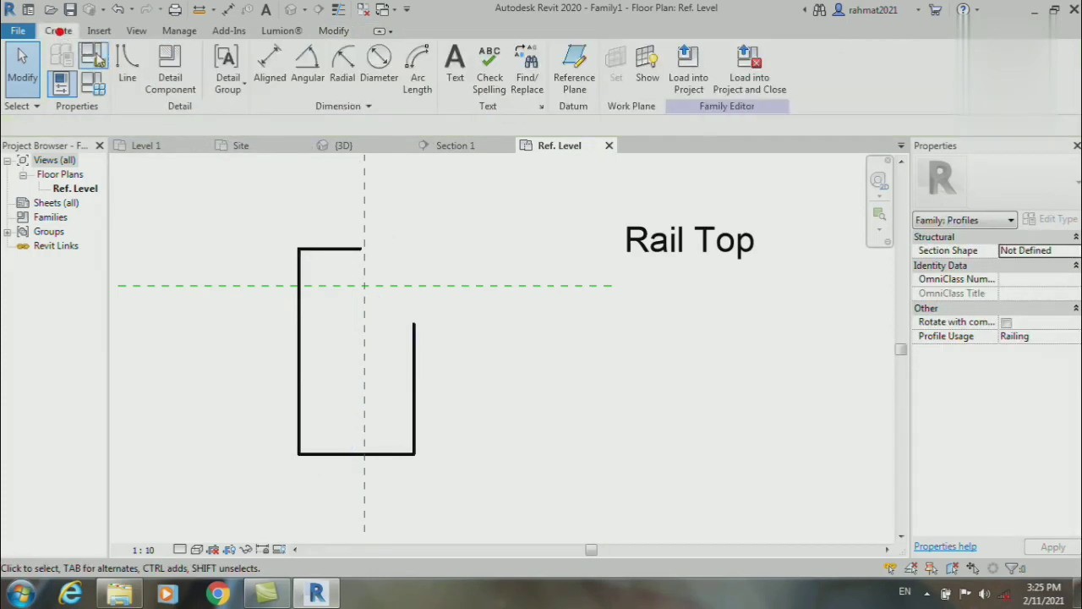
pyautogui.click(126, 73)
pyautogui.click(364, 249)
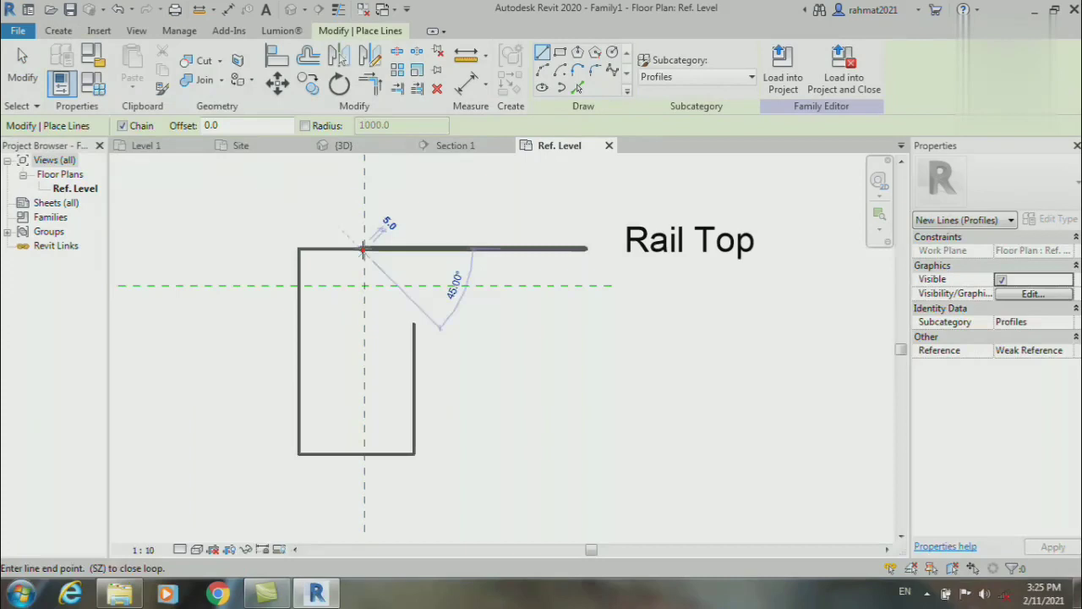
pyautogui.click(415, 323)
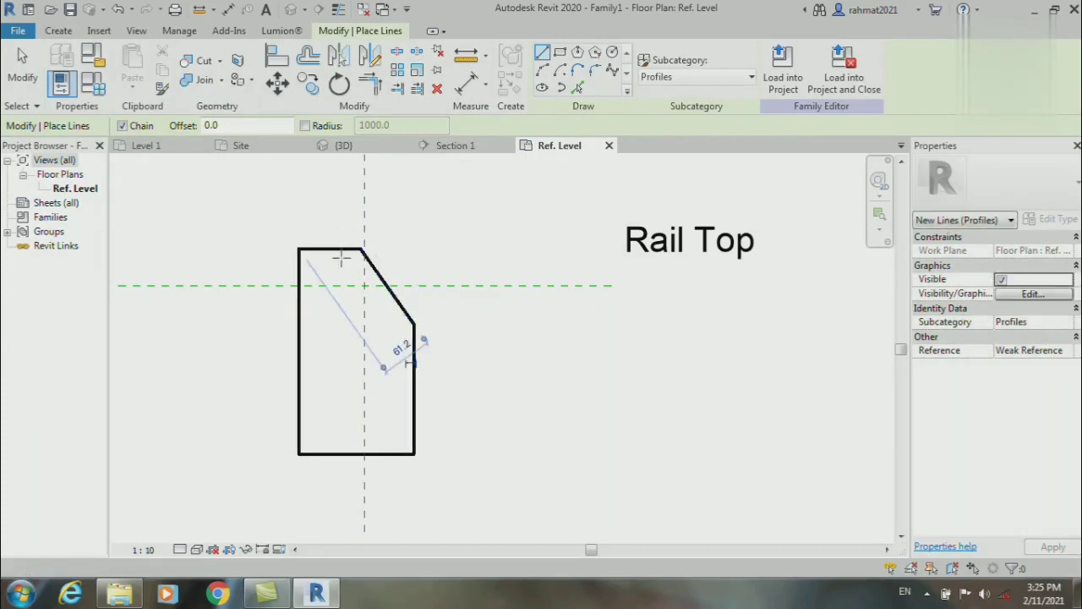
pyautogui.press('Escape')
pyautogui.press('Escape')
pyautogui.scroll(2, 330, 363)
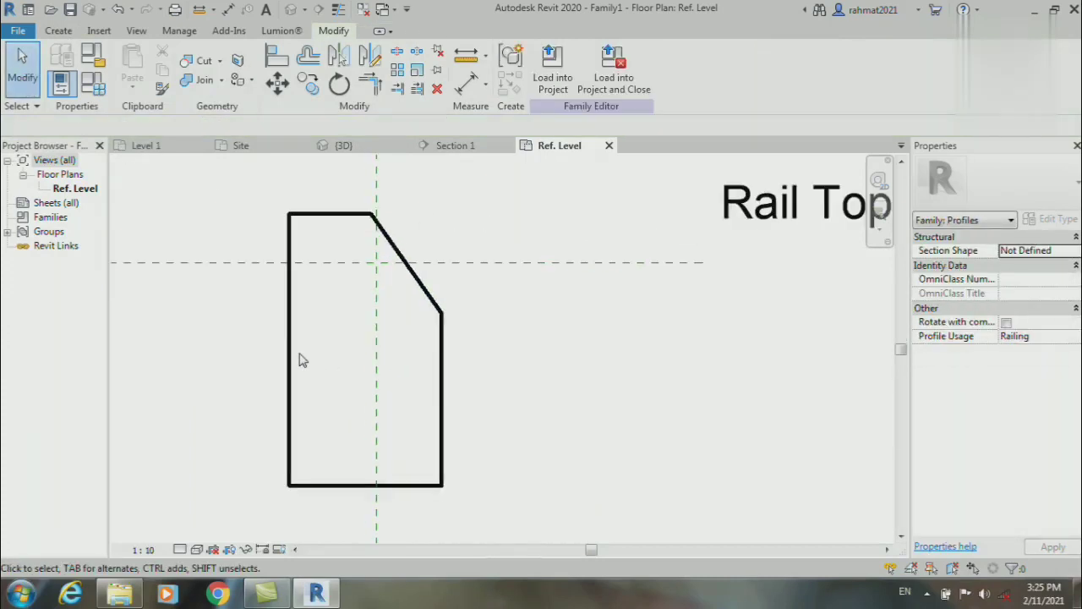
pyautogui.click(15, 32)
pyautogui.moveTo(52, 131)
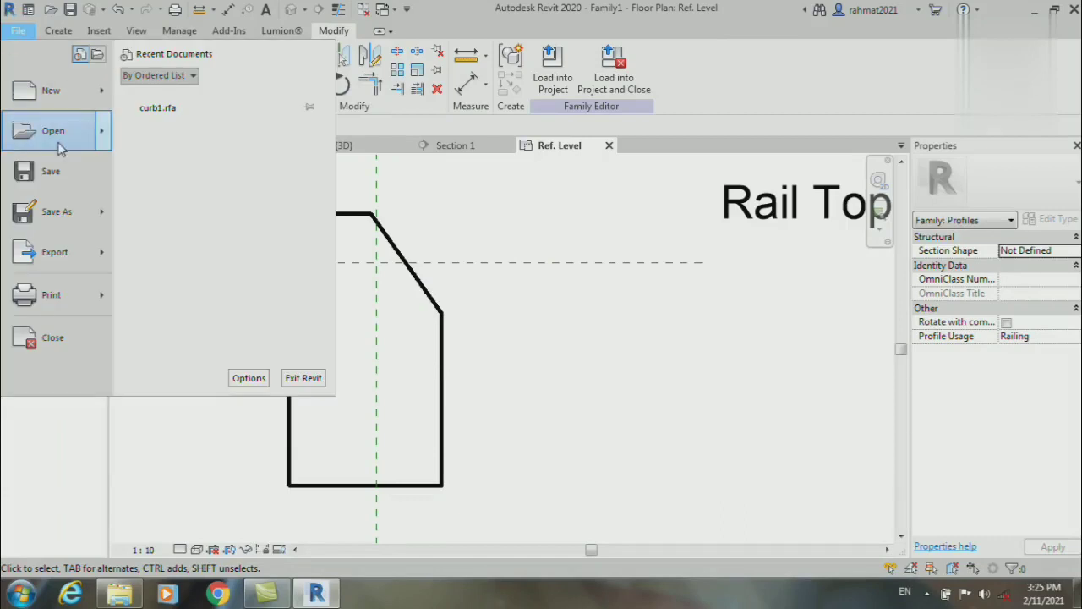
# Save the chamfered curb profile family as curb11 on the Desktop
pyautogui.click(51, 173)
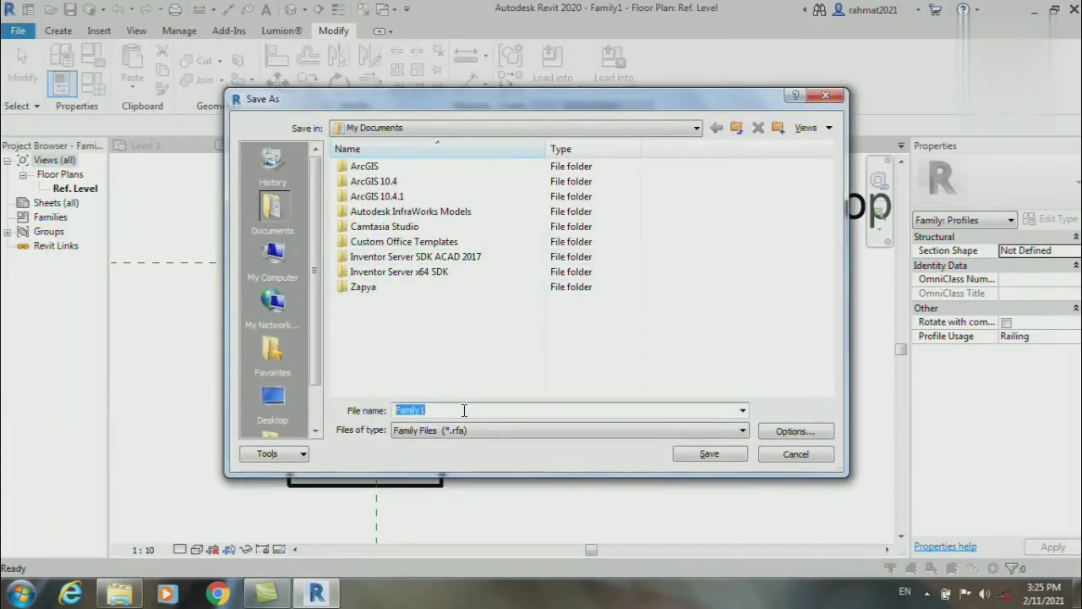
pyautogui.write('curb')
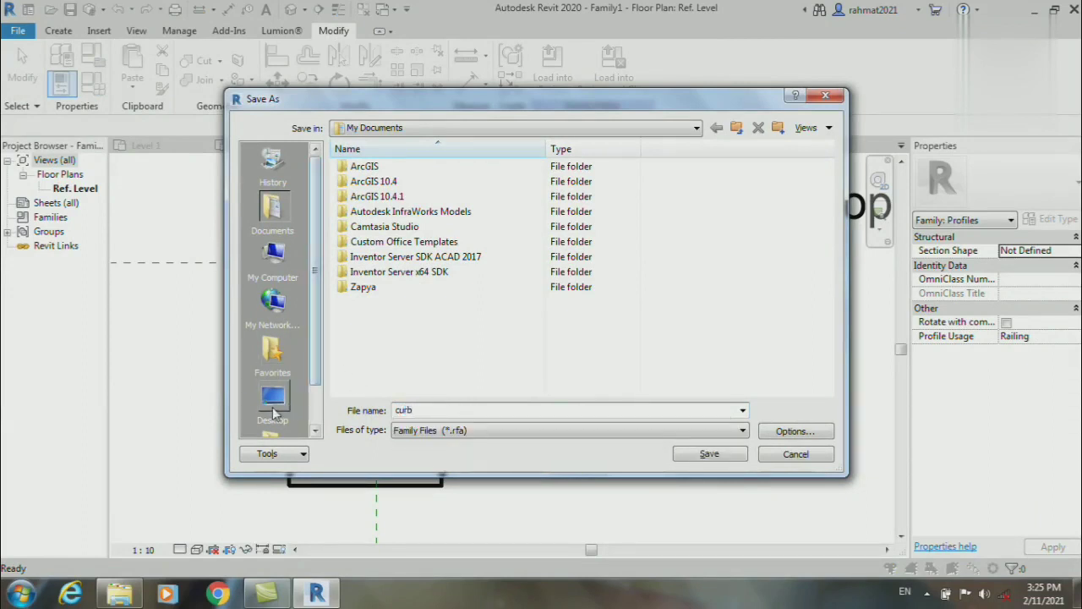
pyautogui.click(273, 406)
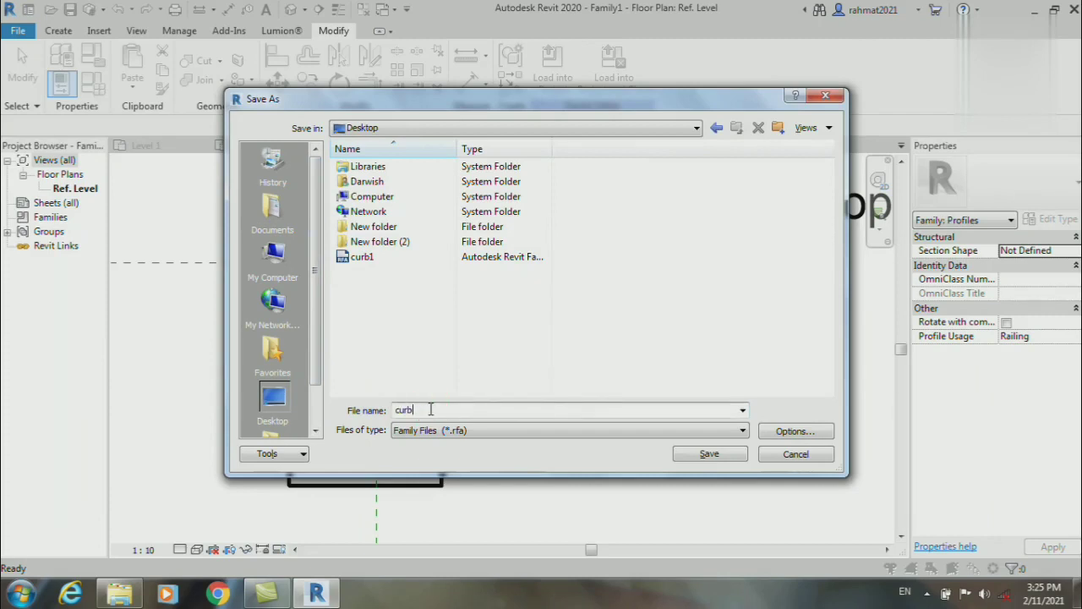
pyautogui.click(717, 461)
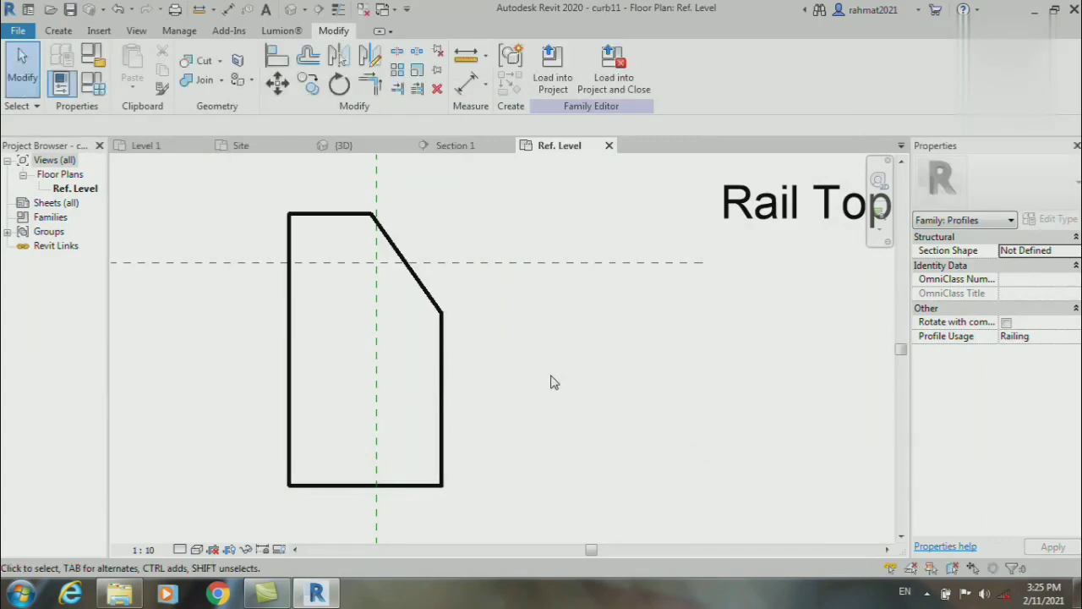
pyautogui.scroll(-2, 559, 337)
pyautogui.scroll(2, 565, 321)
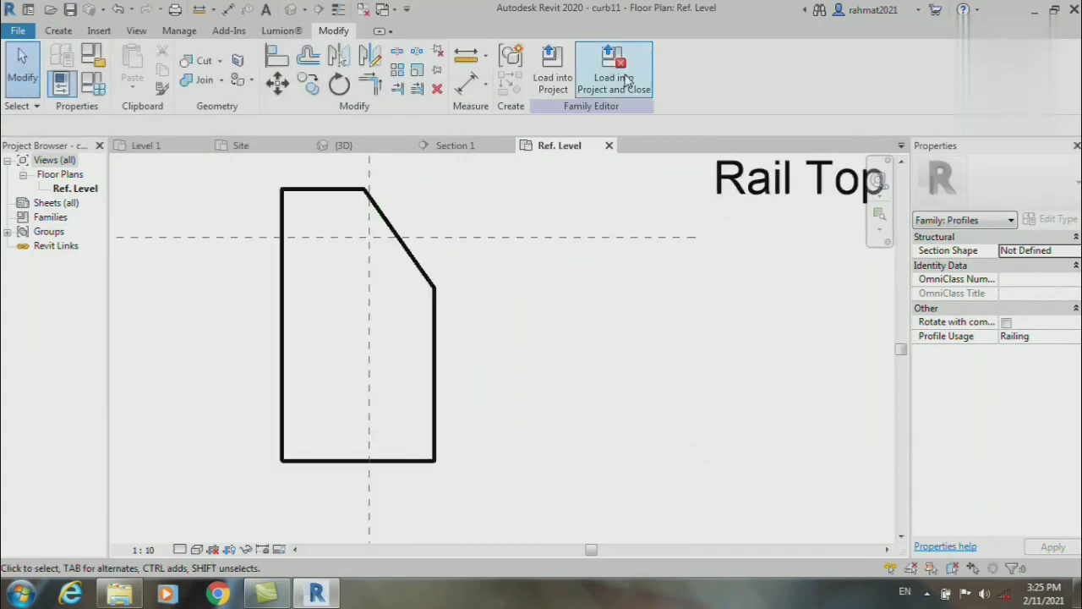
# Load curb11 into Project1, close the family, and open the Site floor plan
pyautogui.click(627, 78)
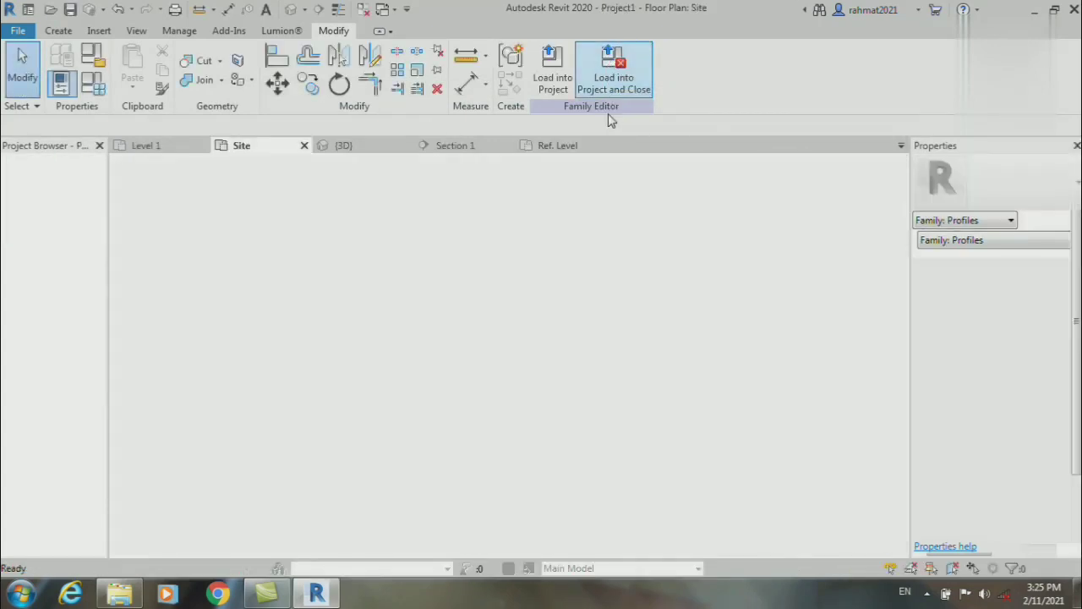
pyautogui.scroll(-3, 431, 302)
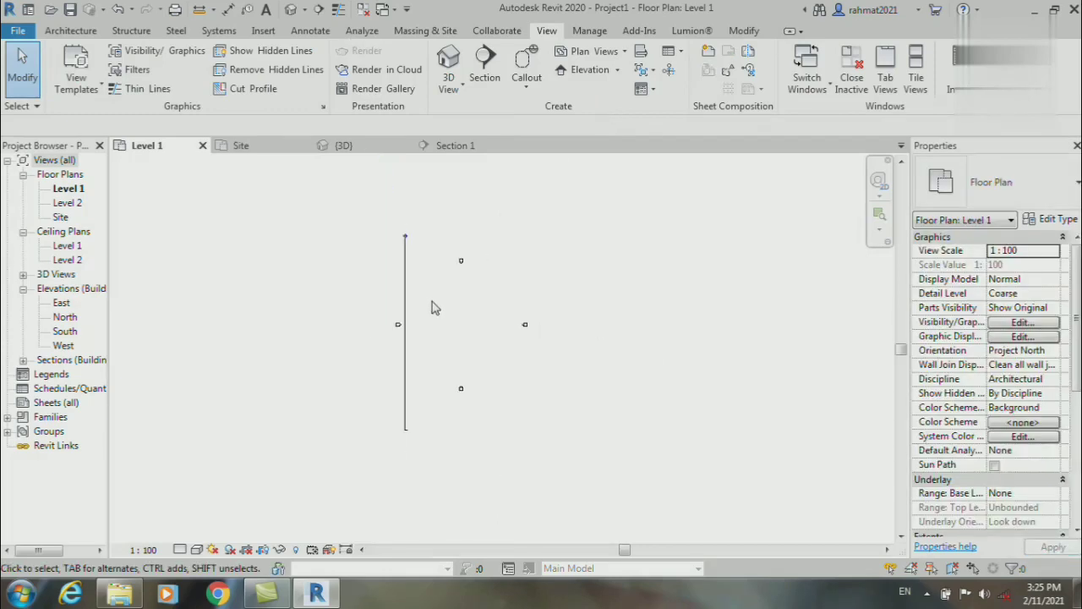
pyautogui.click(66, 31)
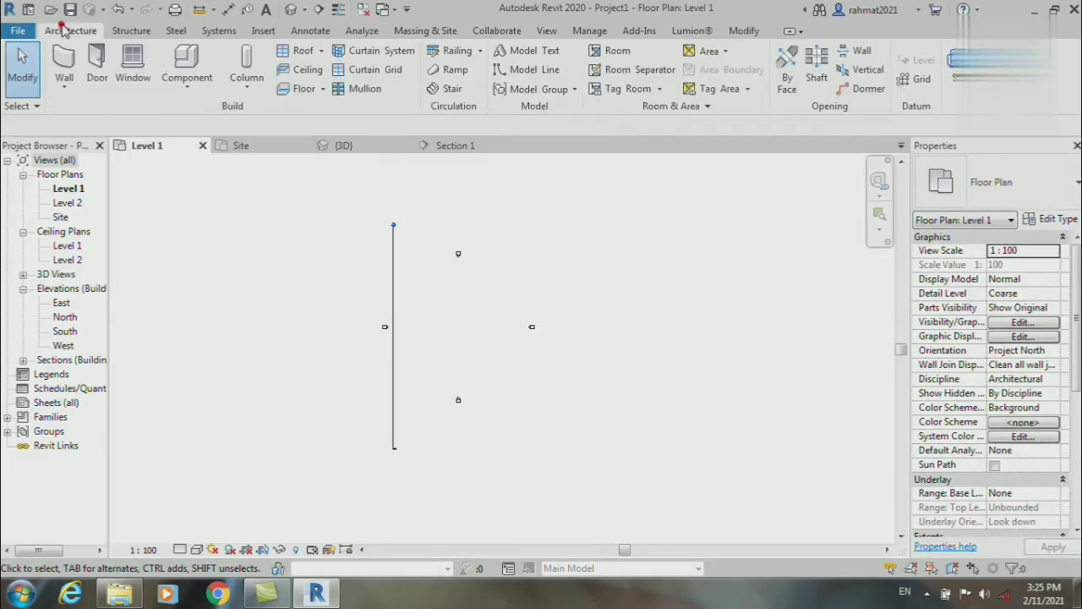
pyautogui.doubleClick(60, 217)
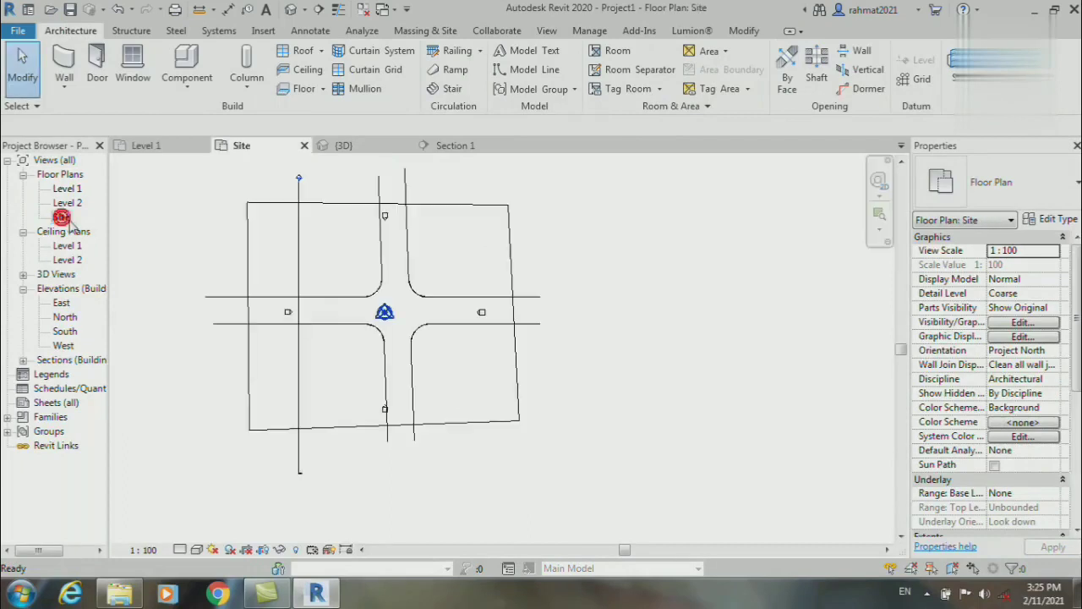
pyautogui.scroll(2, 394, 256)
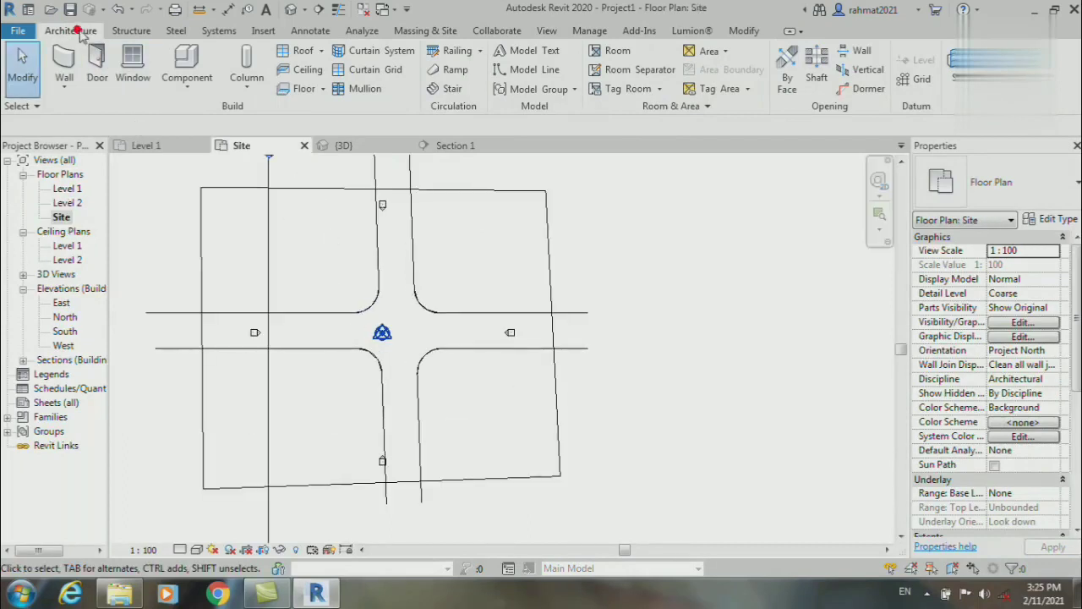
# Start a railing sketch and duplicate its type as 900mm Pipe 2
pyautogui.click(447, 51)
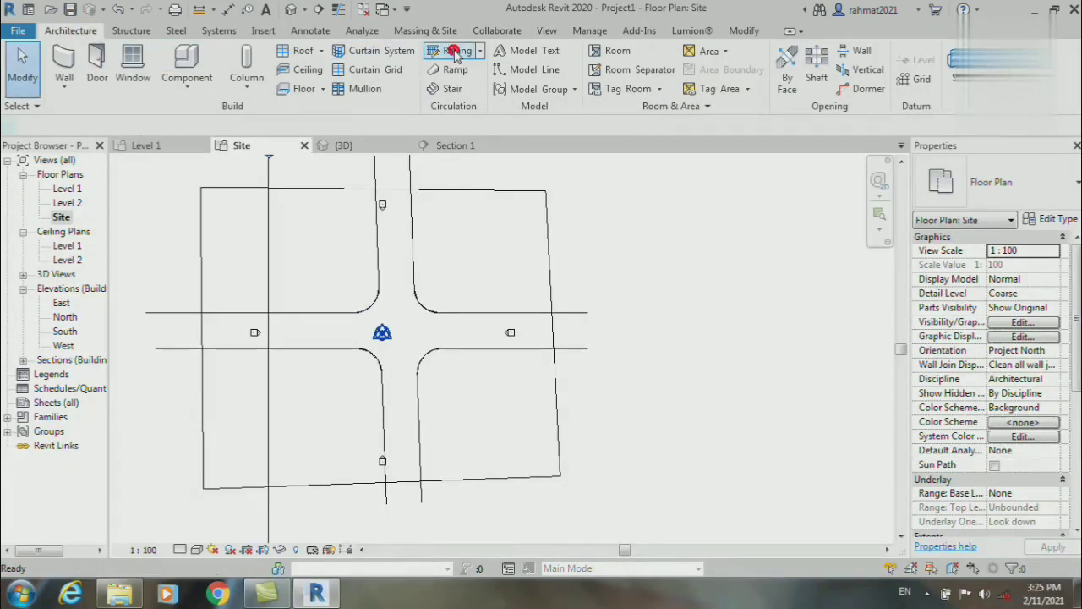
pyautogui.click(1053, 222)
pyautogui.click(672, 105)
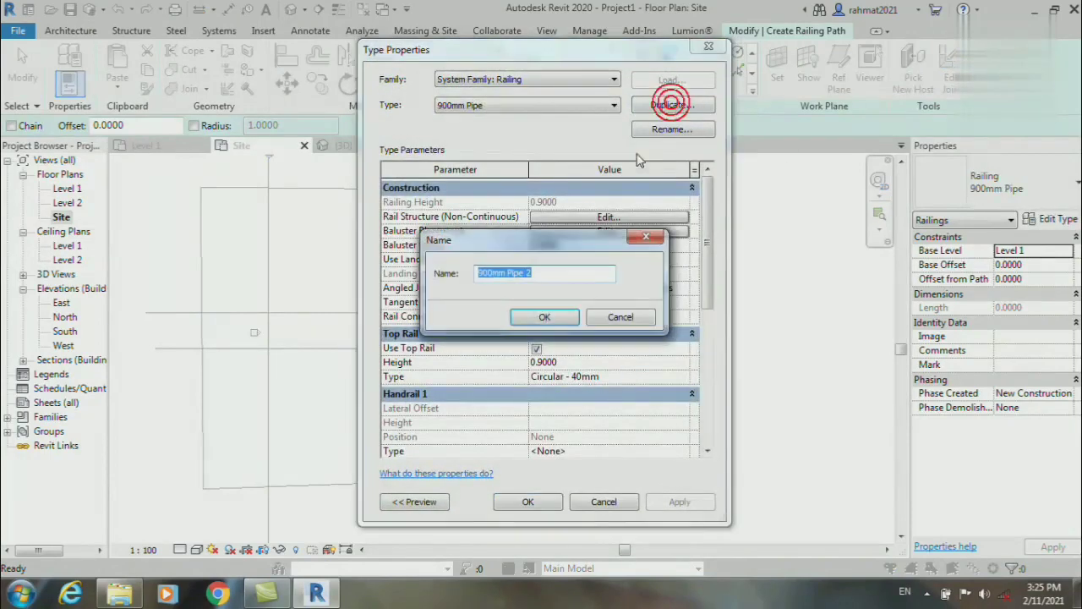
pyautogui.click(546, 319)
# Delete the extra rails in the rail structure so only Rail 1 remains
pyautogui.click(607, 217)
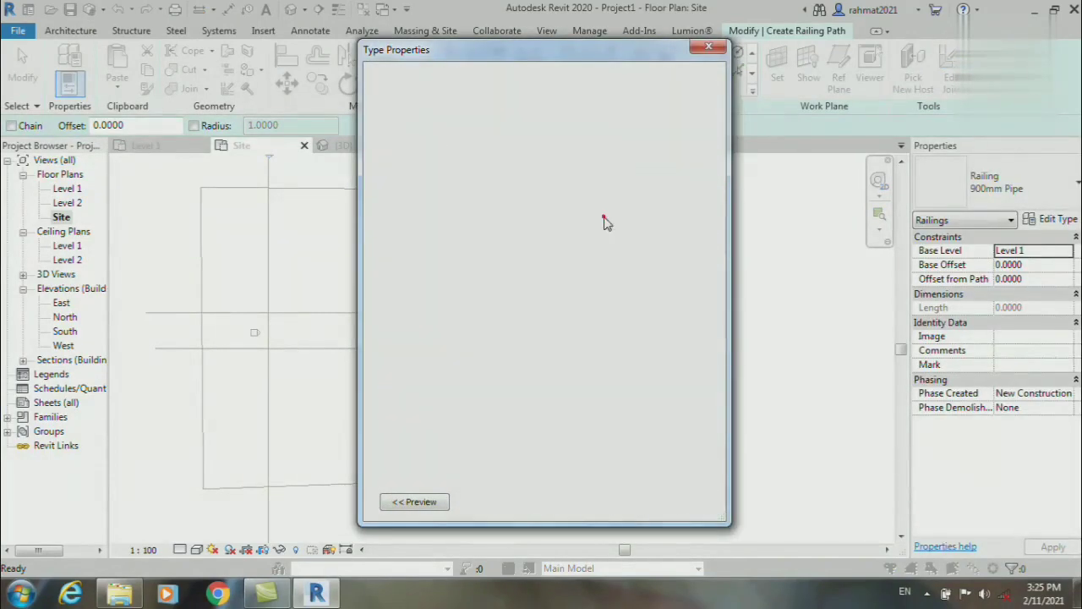
pyautogui.click(533, 225)
pyautogui.click(522, 321)
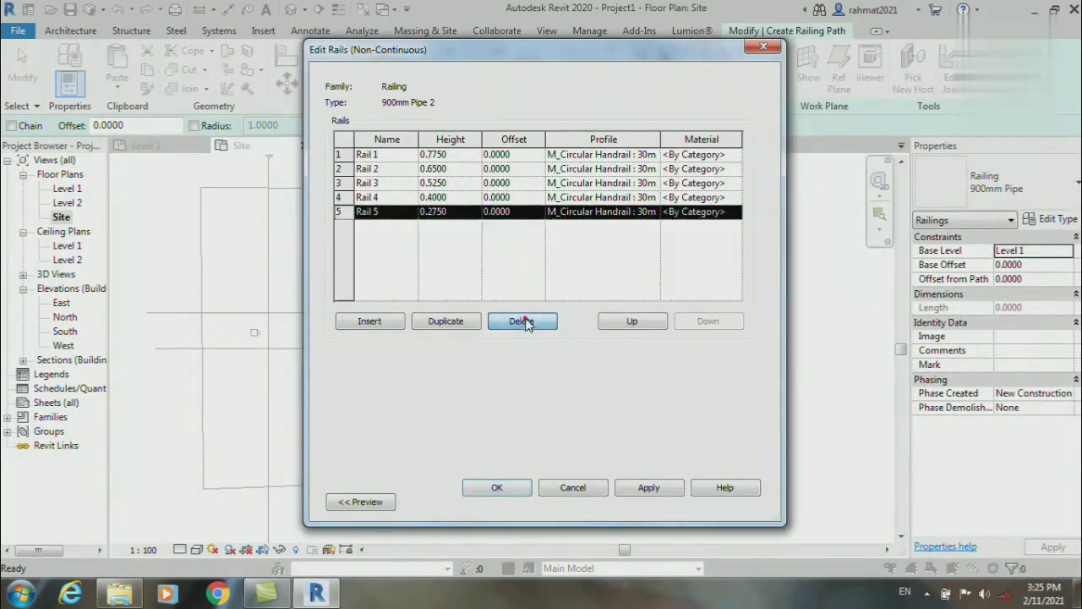
pyautogui.click(522, 320)
pyautogui.click(522, 320)
pyautogui.click(522, 320)
pyautogui.click(524, 323)
# Give Rail 1 height 0, the curb11 profile and Laminate, Ivory, Matte material
pyautogui.click(459, 156)
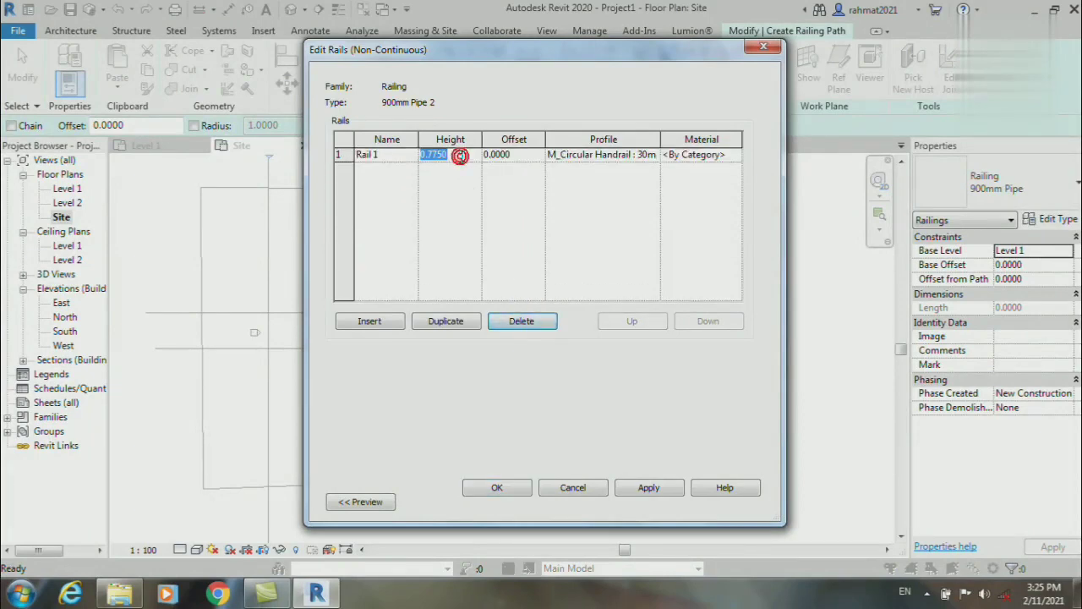
pyautogui.click(657, 157)
pyautogui.click(652, 156)
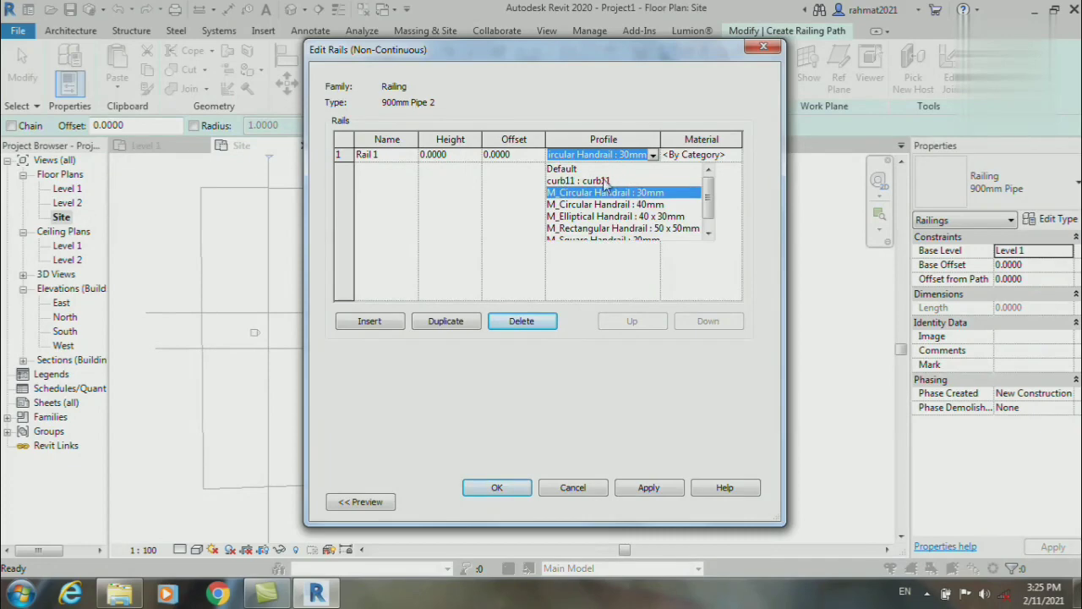
pyautogui.click(603, 180)
pyautogui.click(736, 155)
pyautogui.click(736, 156)
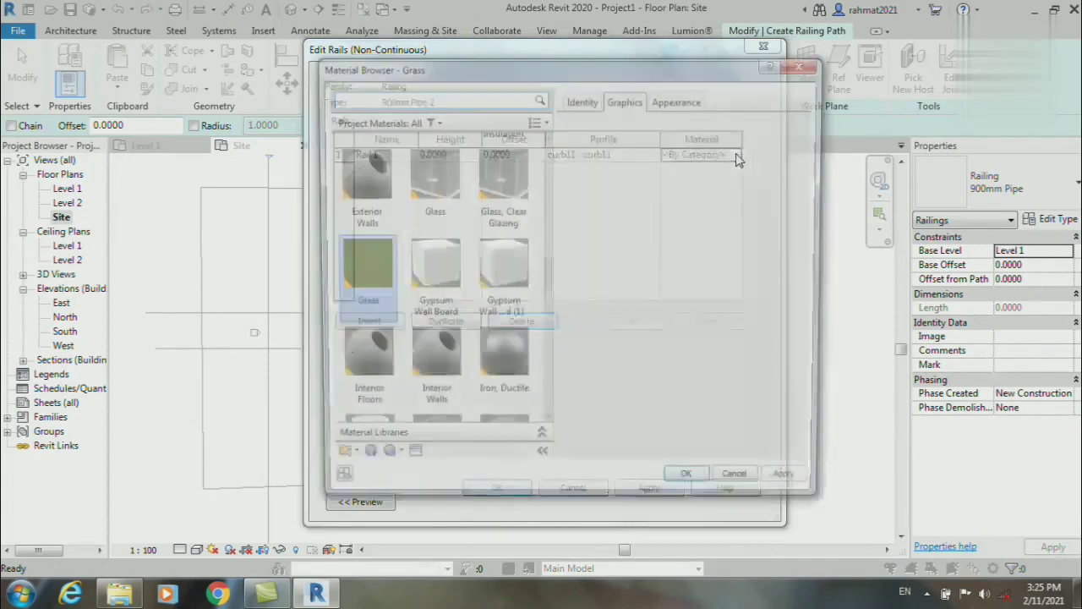
pyautogui.moveTo(547, 273)
pyautogui.mouseDown()
pyautogui.moveTo(550, 324)
pyautogui.moveTo(546, 270)
pyautogui.mouseUp()
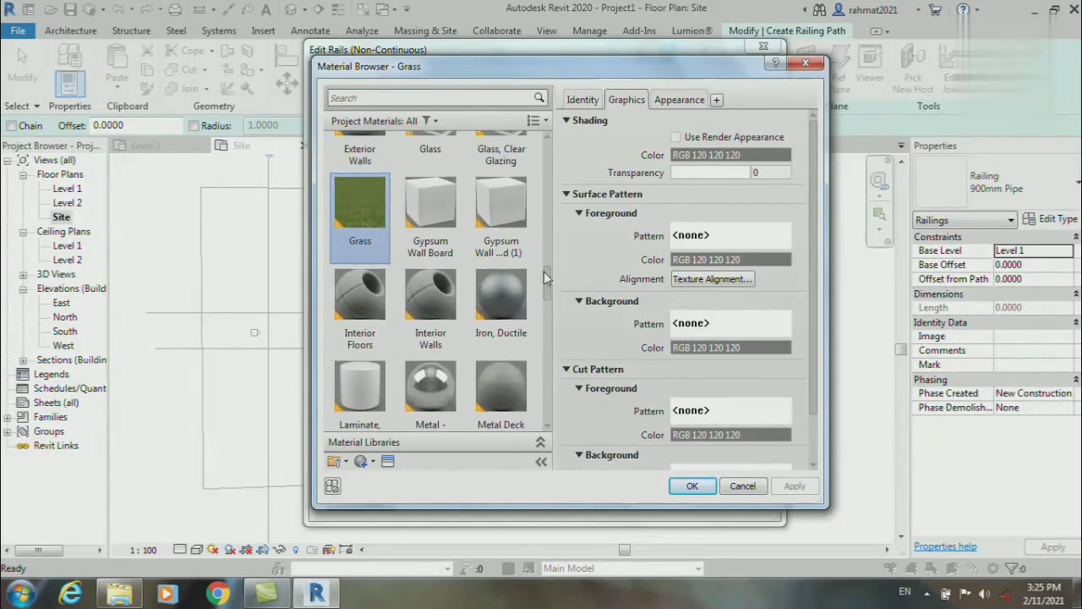
pyautogui.click(366, 372)
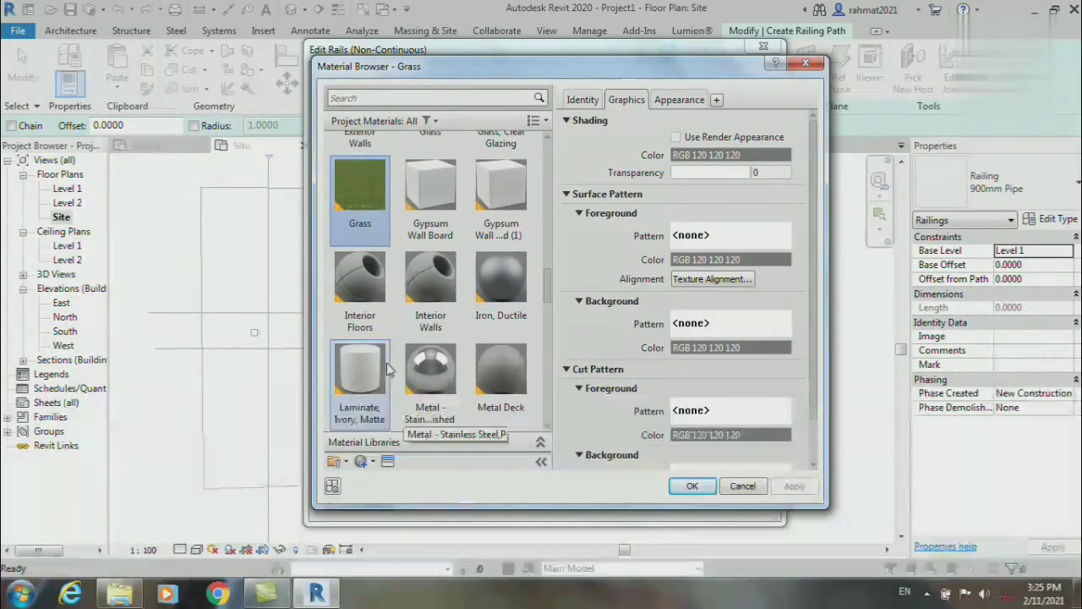
pyautogui.click(691, 487)
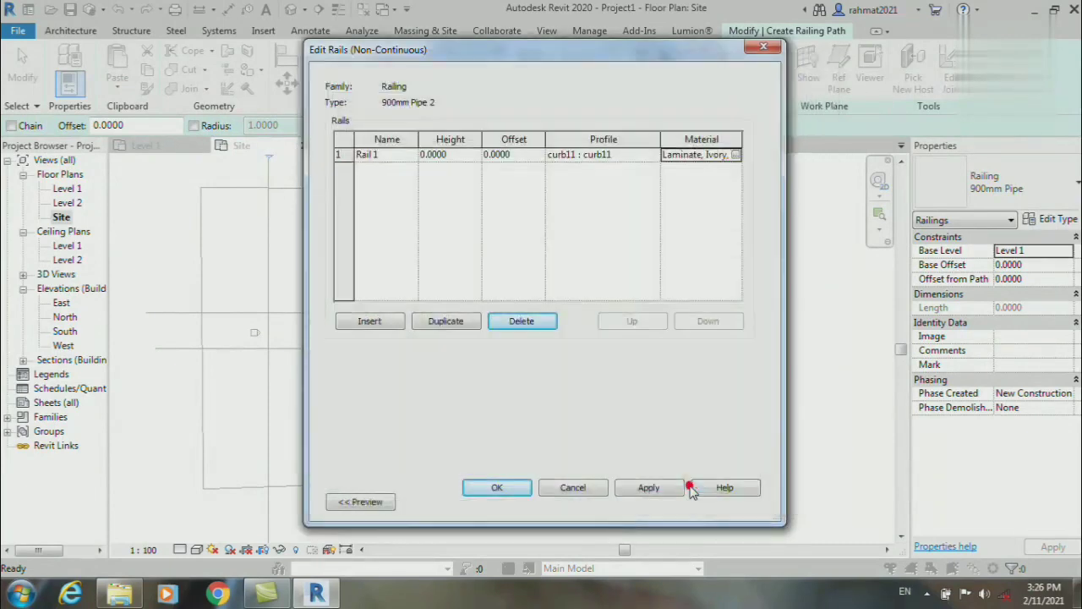
pyautogui.click(640, 490)
pyautogui.click(497, 487)
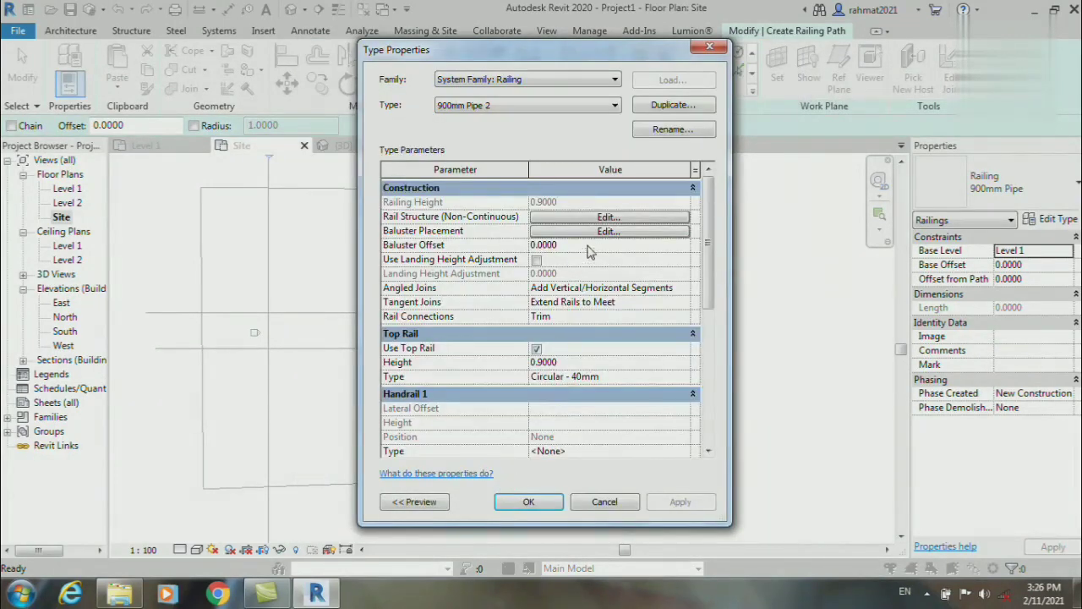
# Set the 900mm Pipe 2 regular baluster and start, corner and end posts to None
pyautogui.click(609, 230)
pyautogui.click(455, 151)
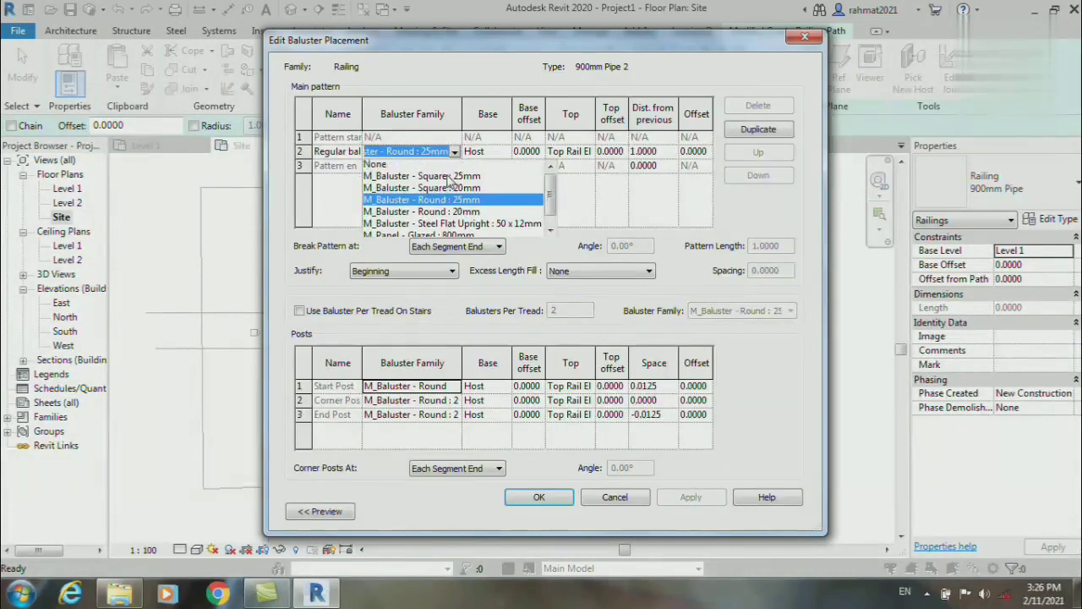
pyautogui.click(377, 164)
pyautogui.click(455, 386)
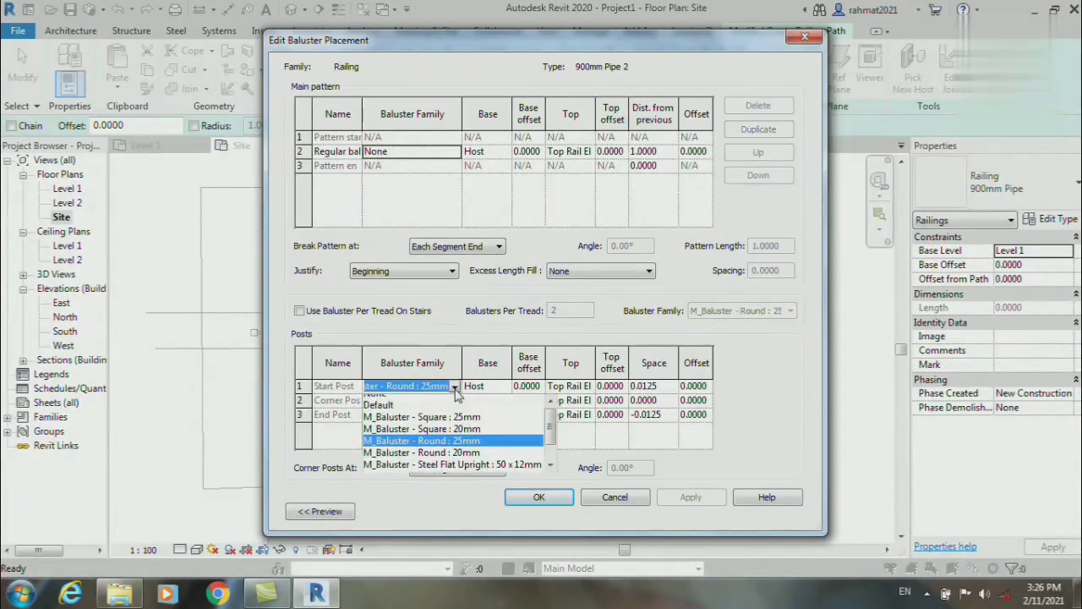
pyautogui.scroll(1, 423, 423)
pyautogui.click(377, 405)
pyautogui.click(455, 400)
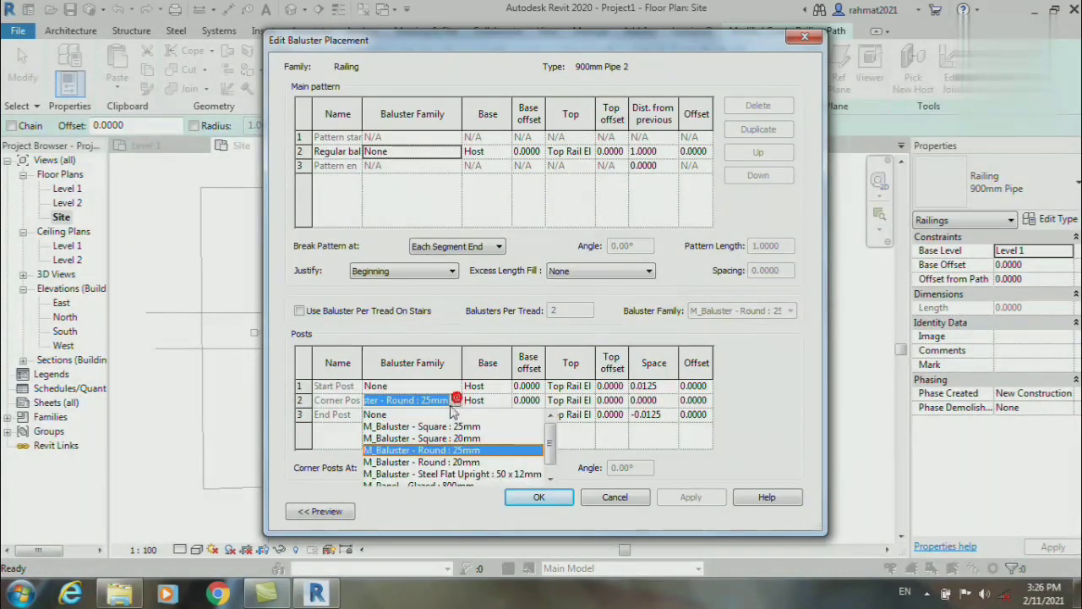
pyautogui.click(375, 414)
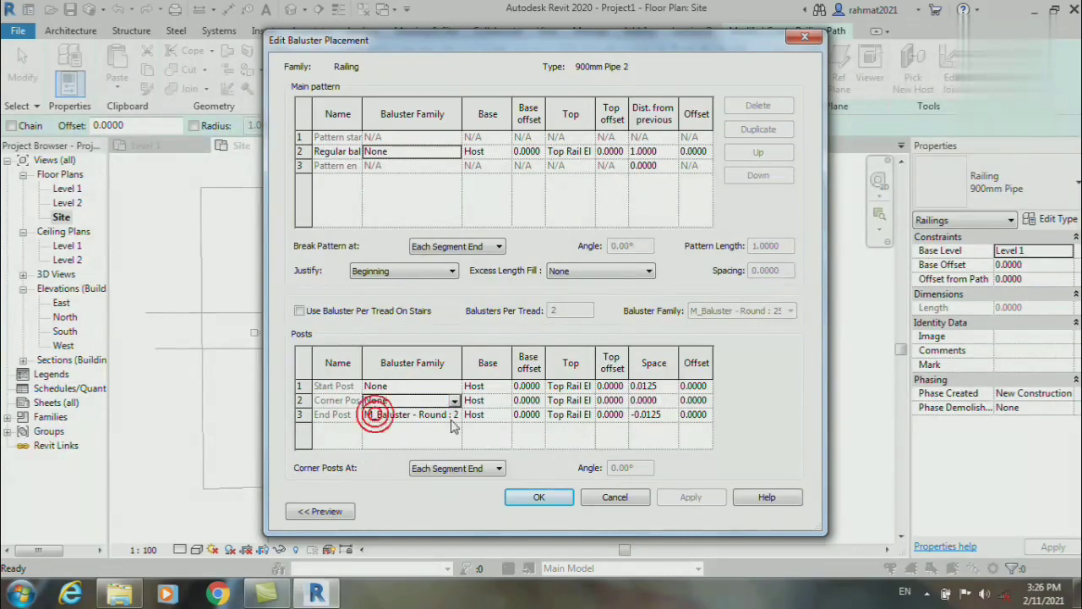
pyautogui.click(455, 414)
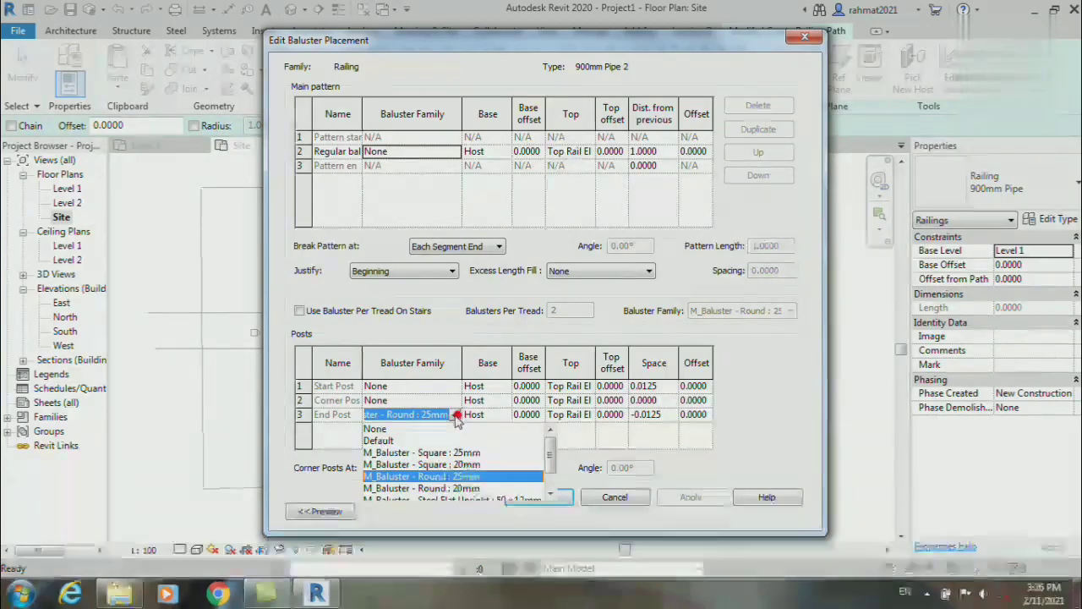
pyautogui.click(380, 429)
pyautogui.click(540, 497)
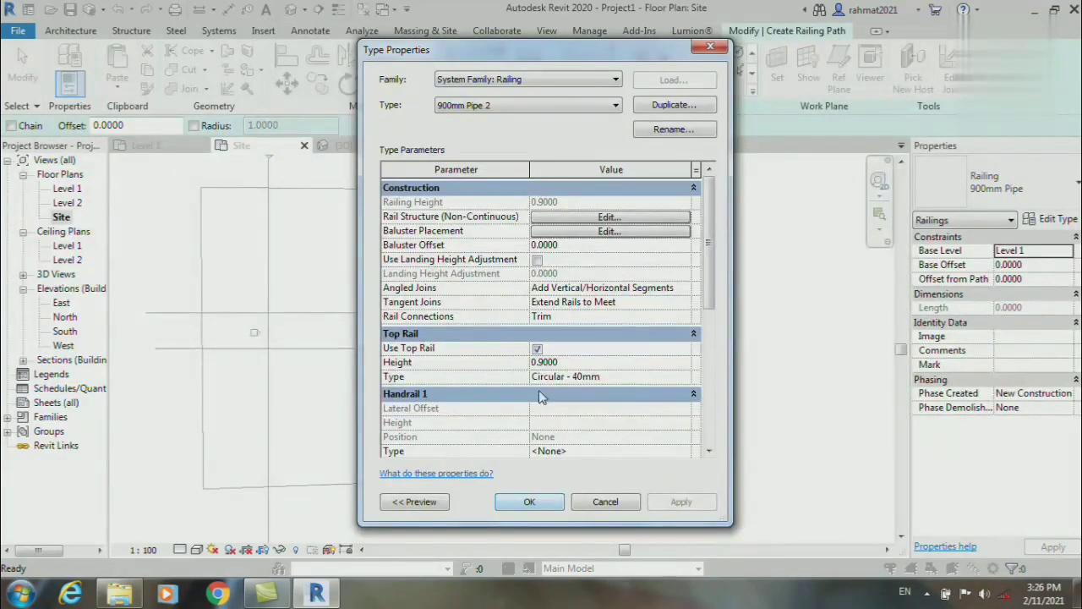
# Turn off the top rail and pick the north-east road edge, trimming the horizontal segment to 22
pyautogui.click(537, 349)
pyautogui.click(529, 502)
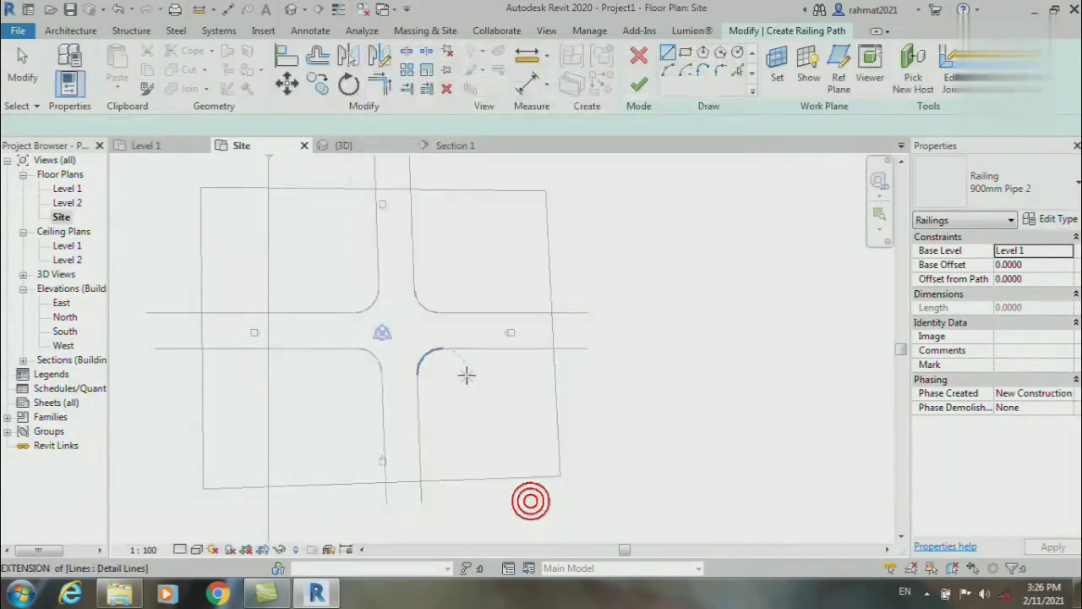
pyautogui.scroll(-2, 466, 375)
pyautogui.click(737, 70)
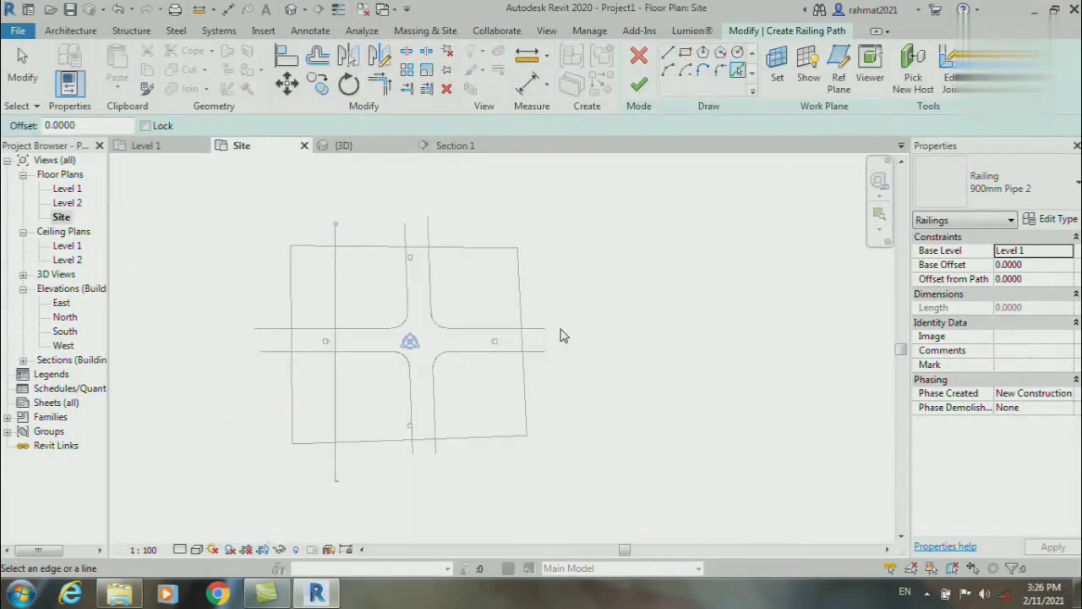
pyautogui.scroll(2, 502, 338)
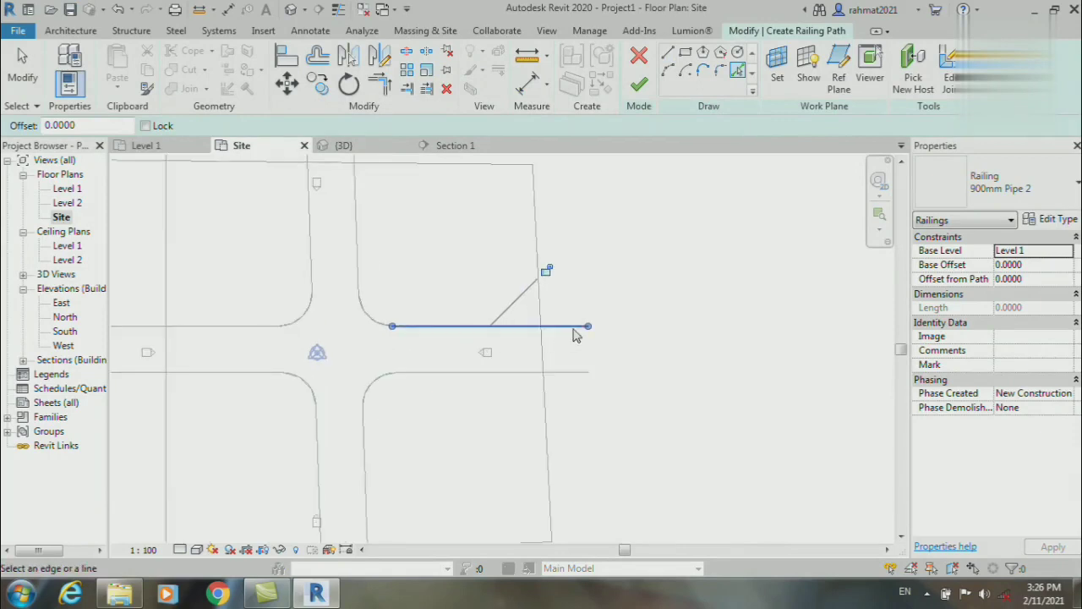
pyautogui.moveTo(590, 330); pyautogui.dragTo(538, 326)
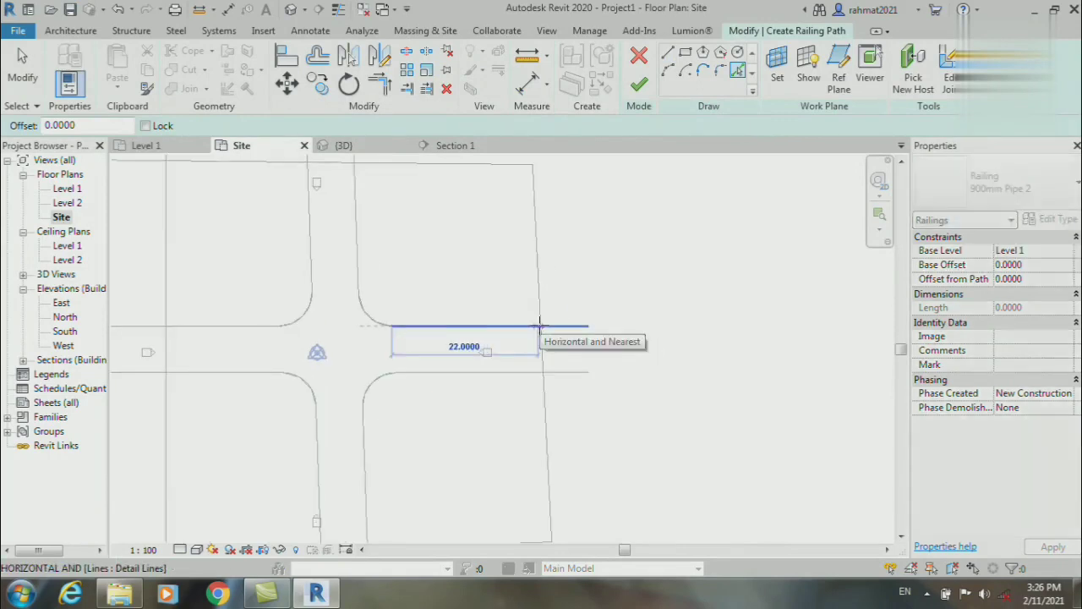
pyautogui.scroll(-2, 562, 346)
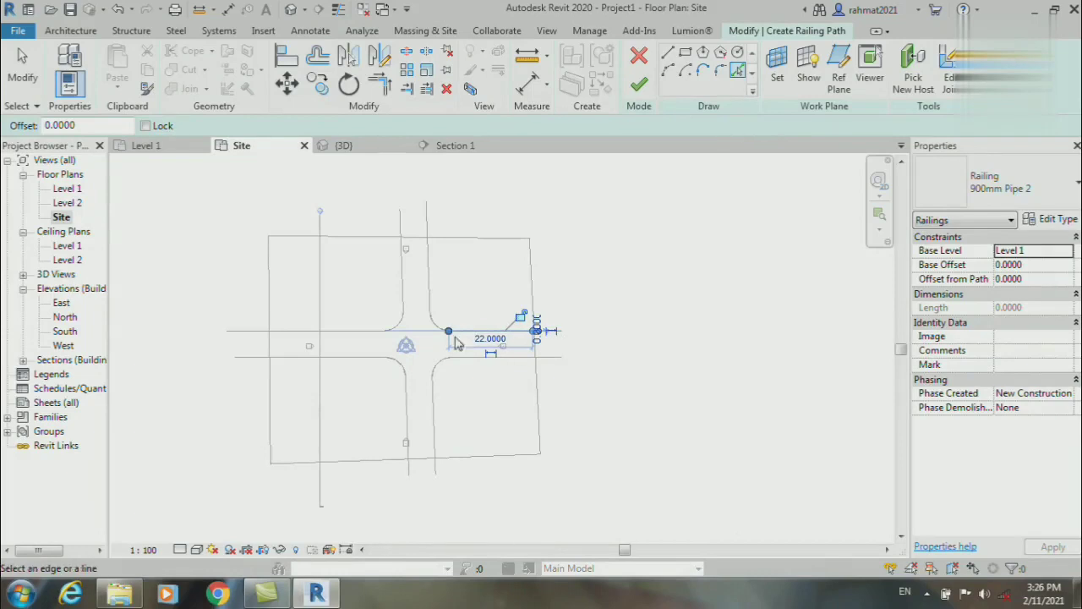
# Add the vertical road edge, adjust its top endpoint and finish the north-east curb railing
pyautogui.click(430, 308)
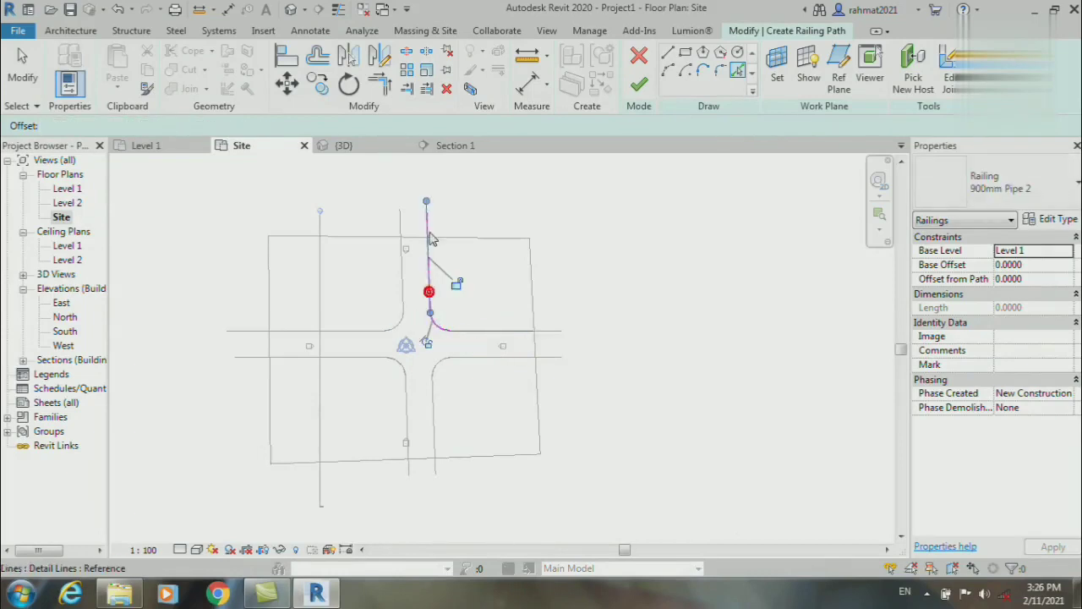
pyautogui.click(426, 203)
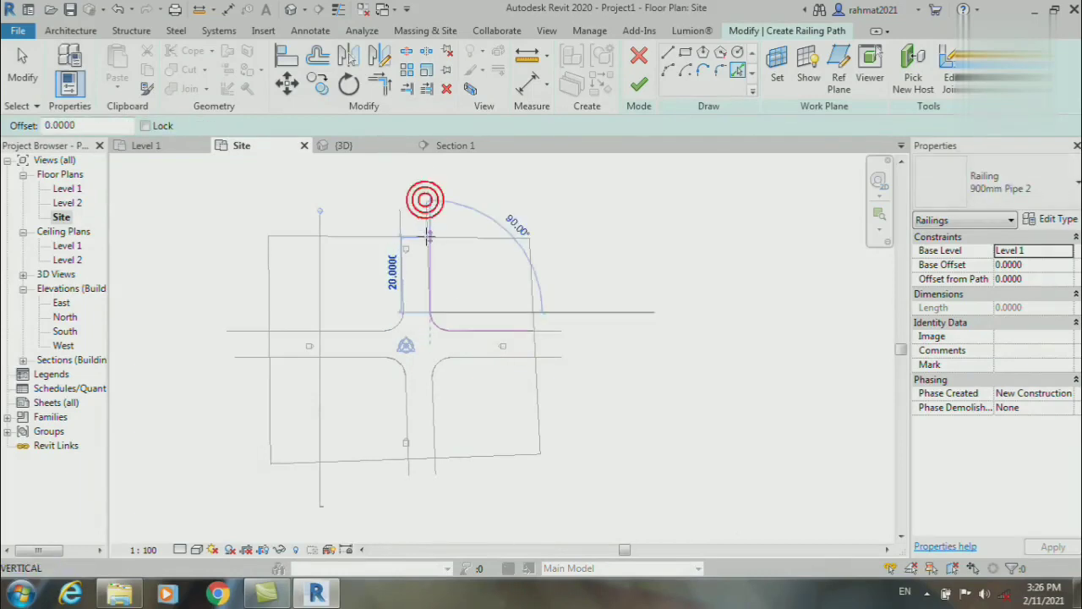
pyautogui.press('Escape')
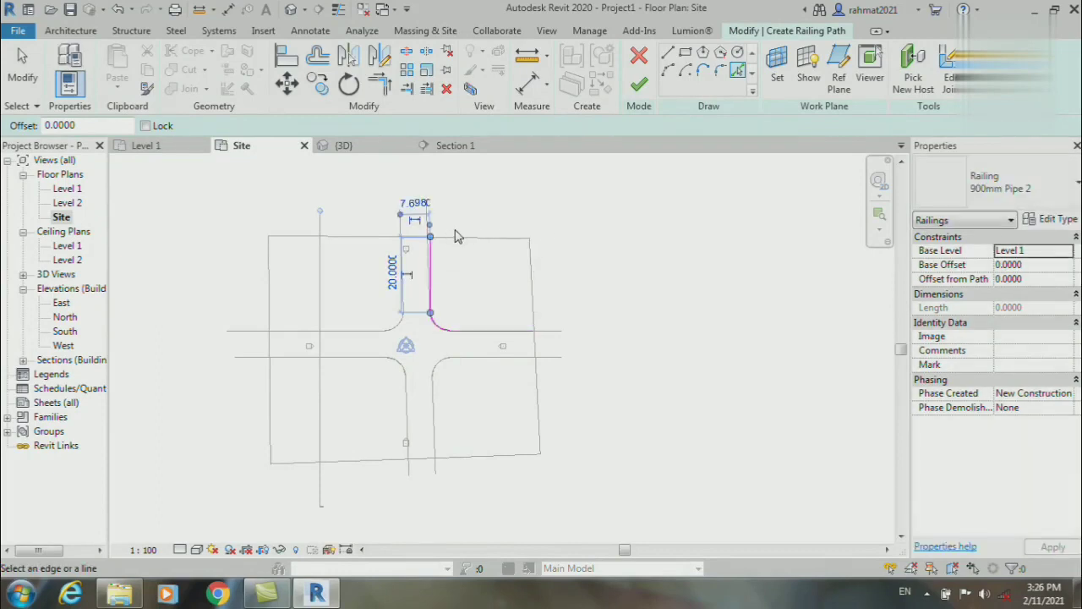
pyautogui.scroll(3, 429, 244)
pyautogui.click(426, 236)
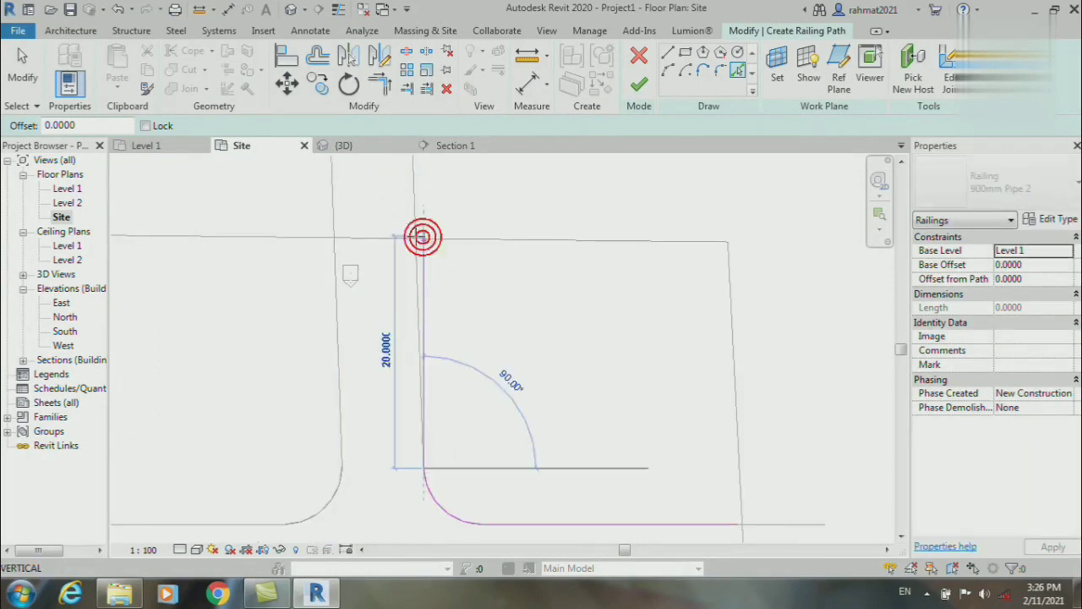
pyautogui.scroll(-1, 427, 236)
pyautogui.scroll(-1, 486, 238)
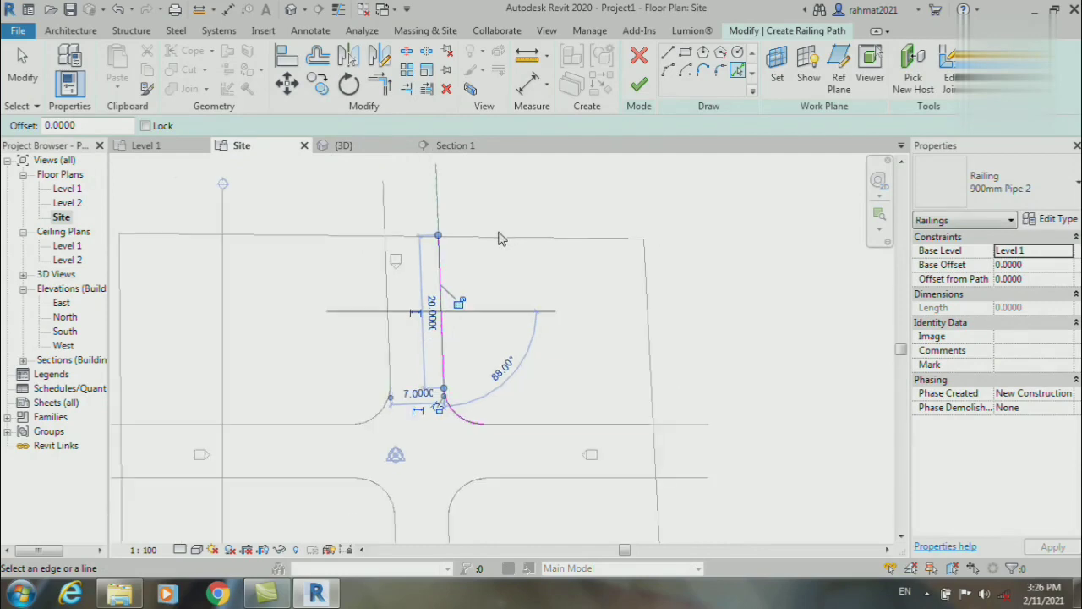
pyautogui.click(639, 84)
pyautogui.scroll(-2, 598, 212)
pyautogui.scroll(1, 507, 232)
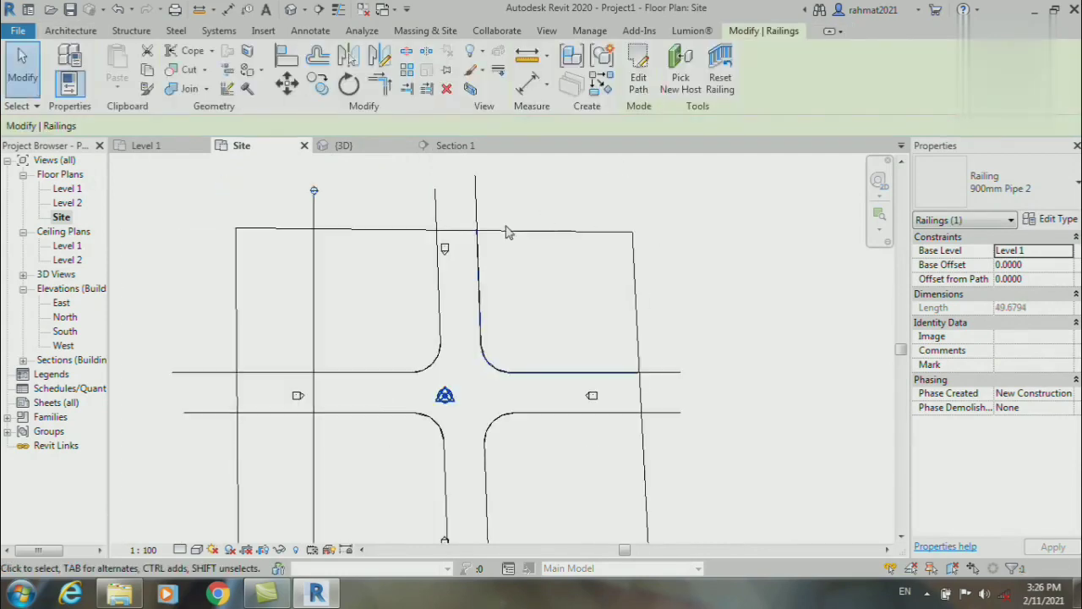
pyautogui.scroll(1, 451, 234)
pyautogui.press('Escape')
# Sketch a 58.0285-long railing along the north-west corner's curved road edge, shortening both ends
pyautogui.scroll(1, 470, 216)
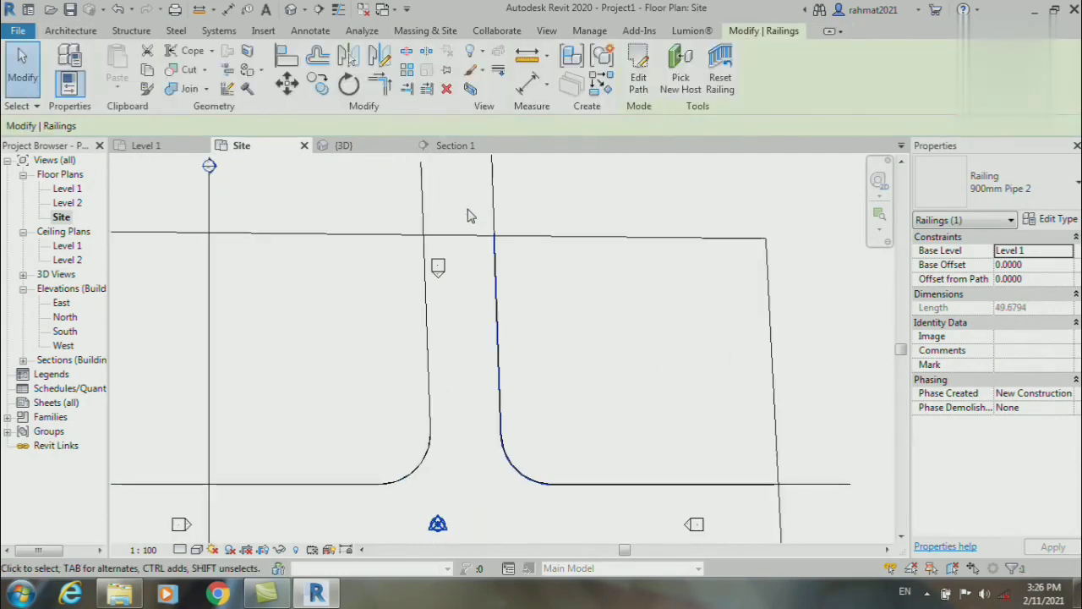
pyautogui.click(70, 30)
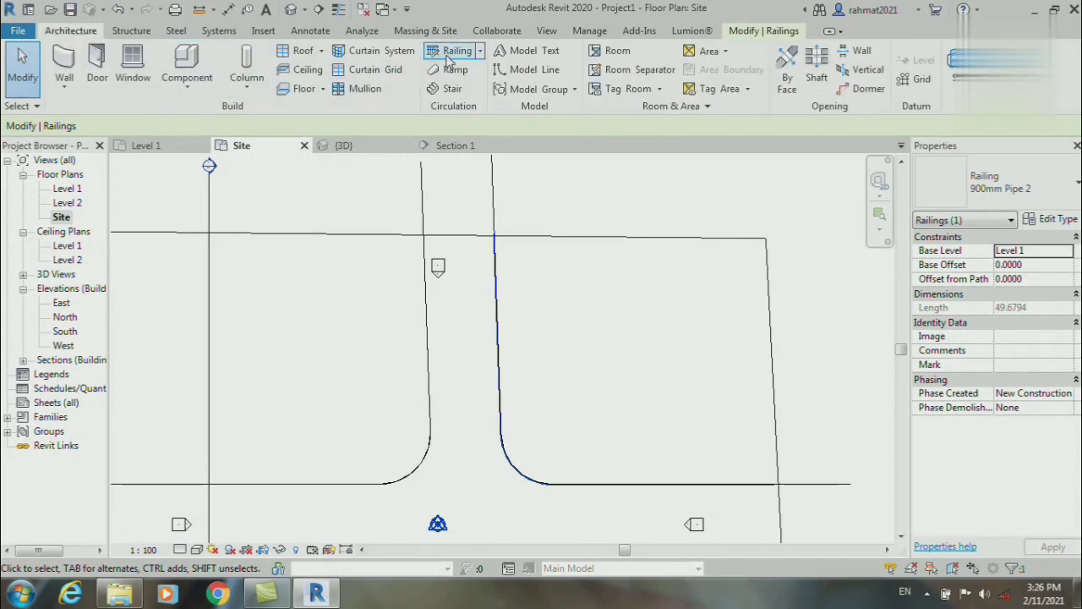
pyautogui.click(450, 55)
pyautogui.scroll(-2, 465, 213)
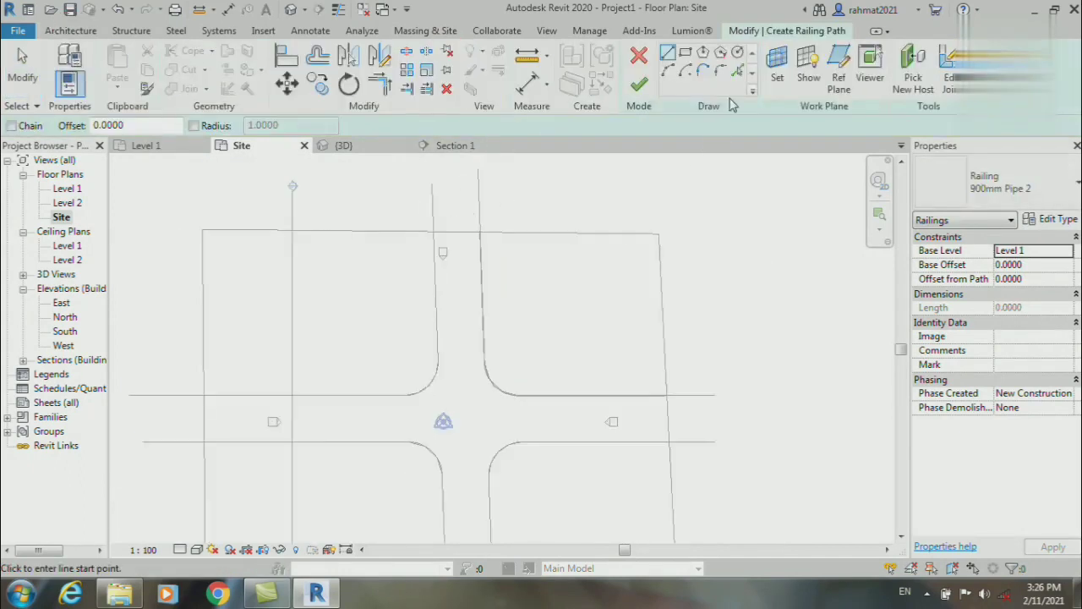
pyautogui.click(738, 70)
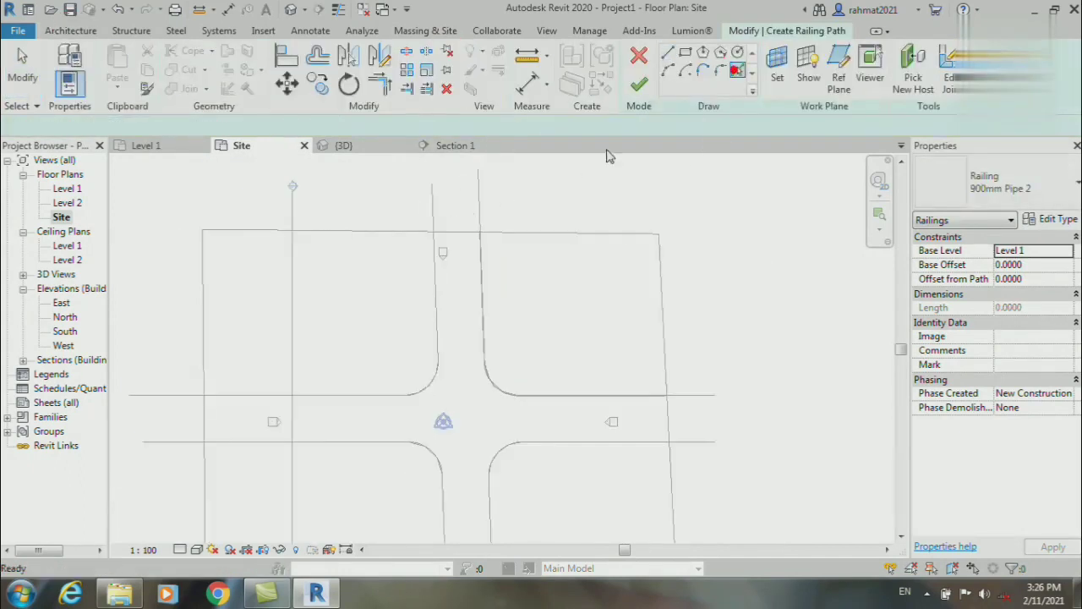
pyautogui.click(433, 203)
pyautogui.moveTo(432, 185); pyautogui.dragTo(433, 228)
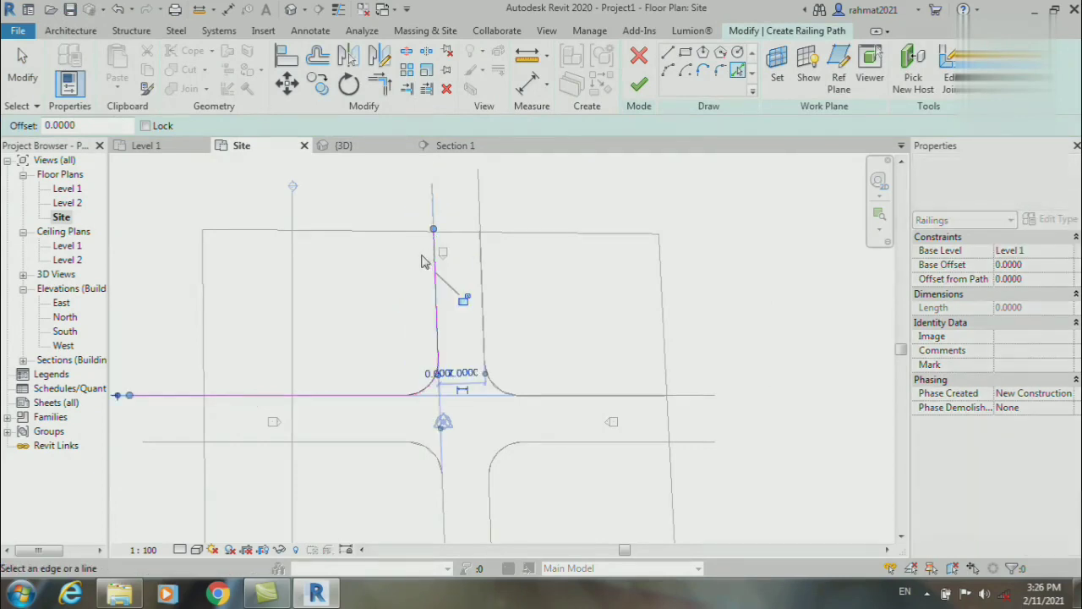
pyautogui.moveTo(128, 395); pyautogui.dragTo(206, 396)
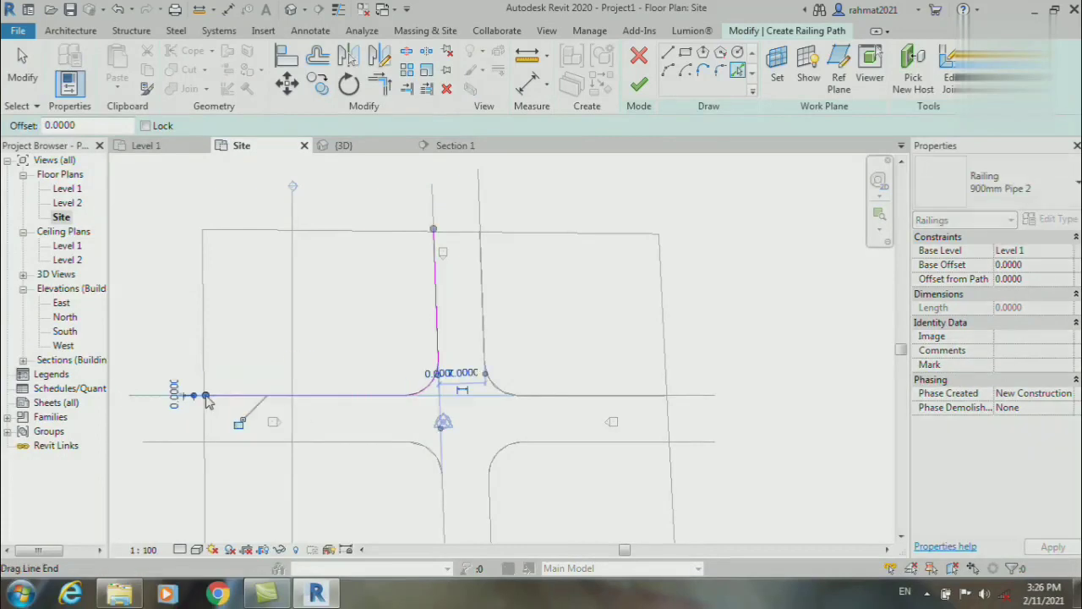
pyautogui.click(638, 85)
pyautogui.scroll(-2, 549, 182)
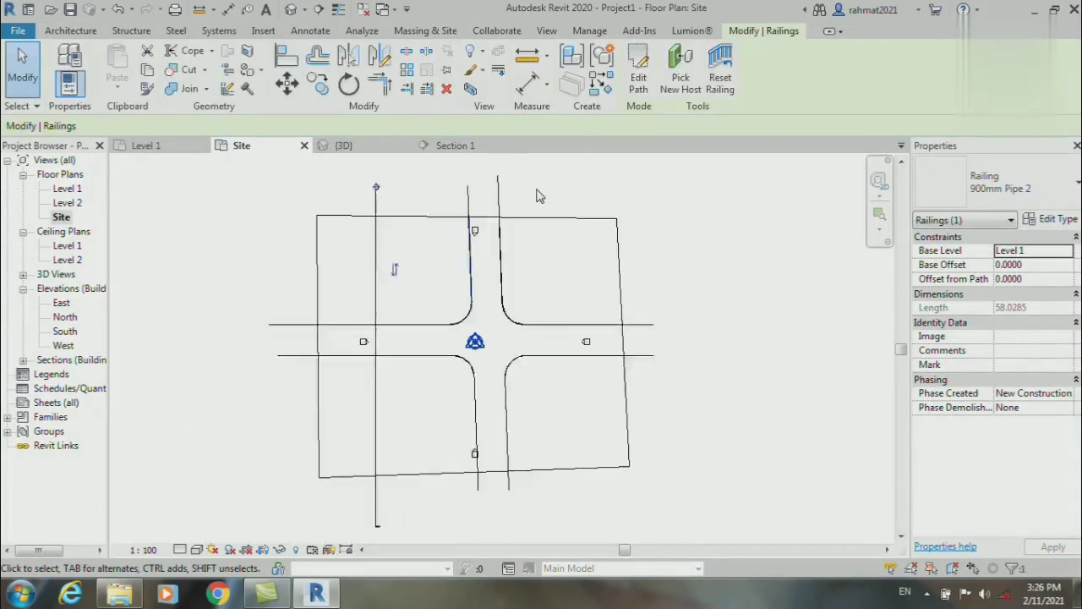
pyautogui.scroll(-2, 536, 198)
# Create a railing along the lower-right lot's road edge, ending the vertical path at the lot boundary
pyautogui.scroll(2, 535, 382)
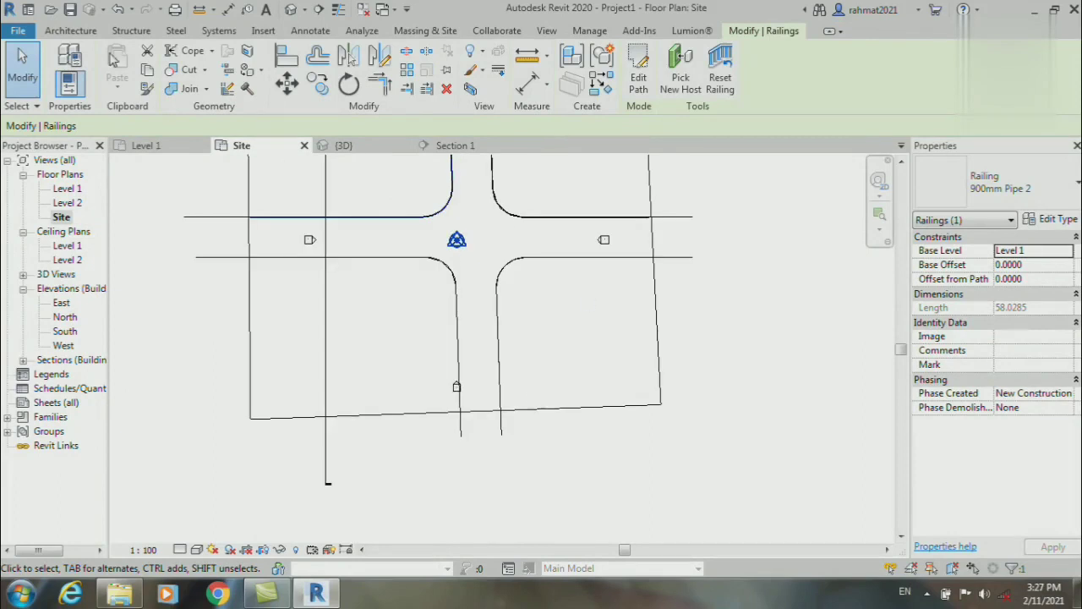
pyautogui.click(71, 31)
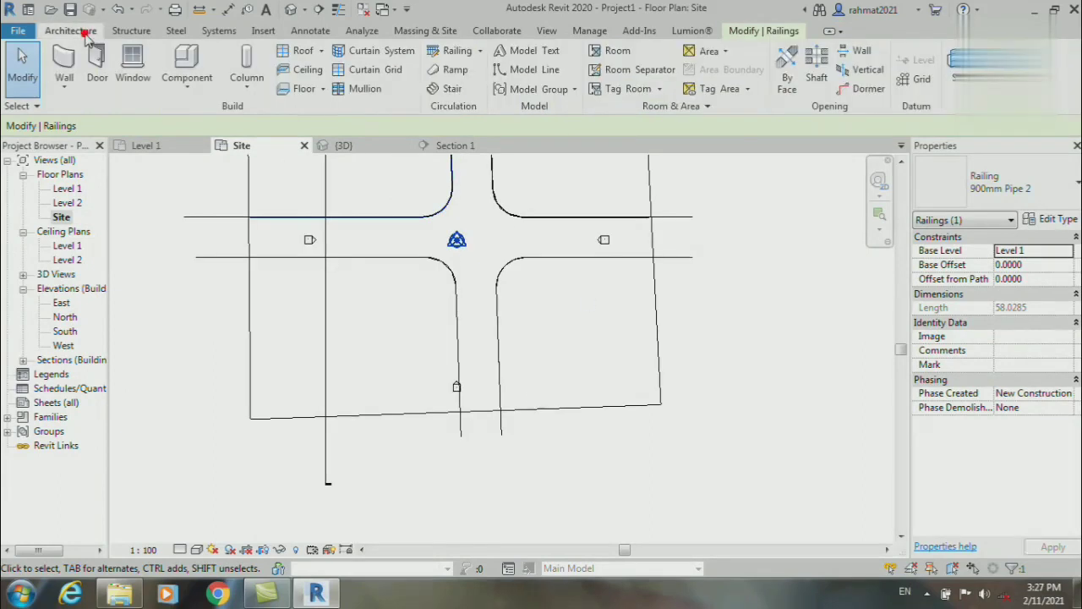
pyautogui.click(457, 56)
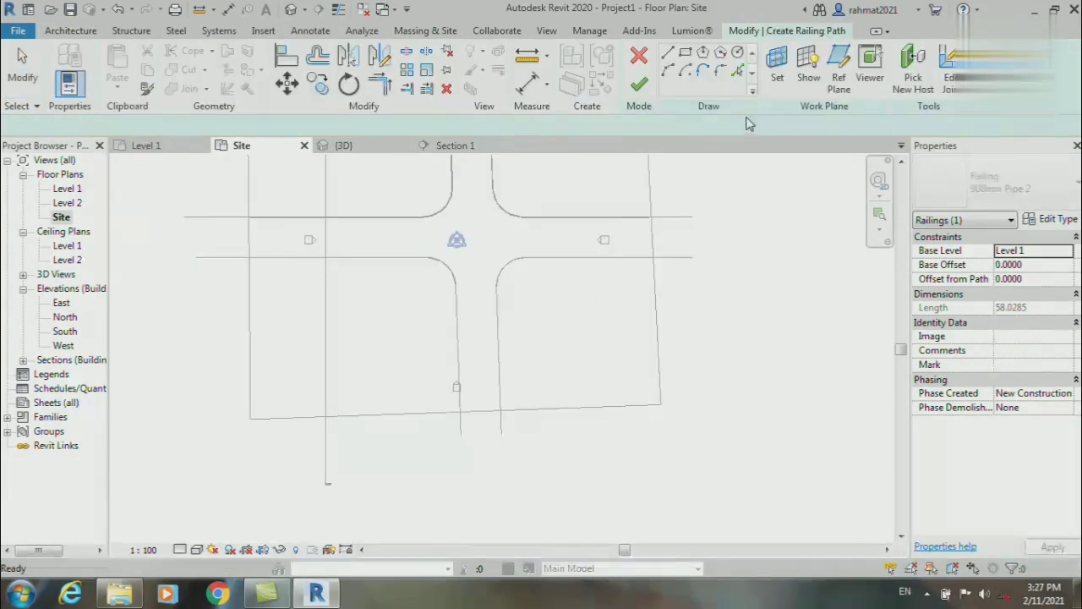
pyautogui.click(503, 430)
pyautogui.scroll(1, 592, 355)
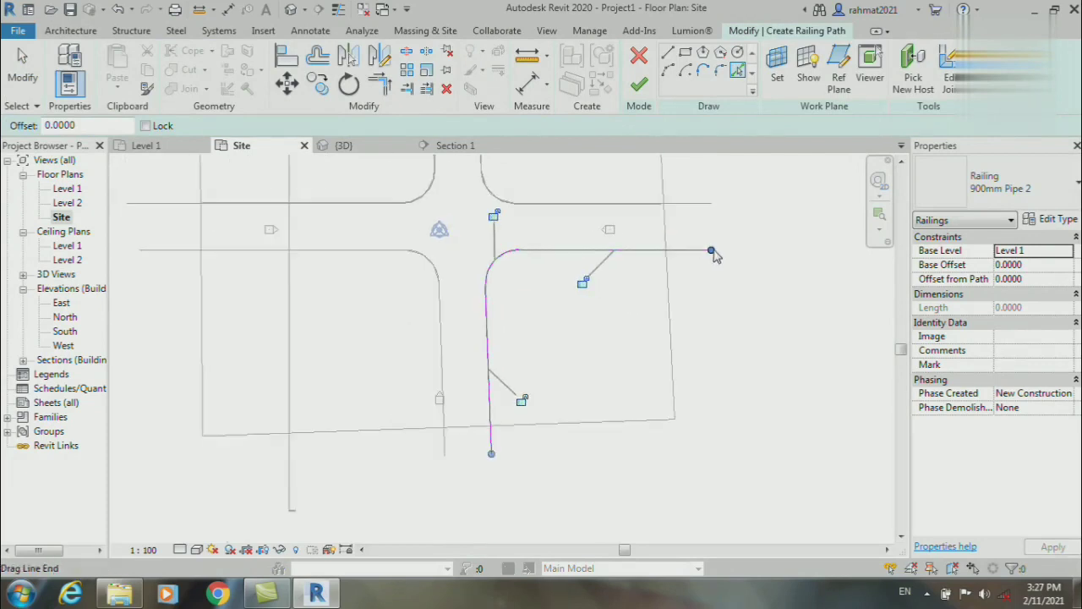
pyautogui.click(666, 248)
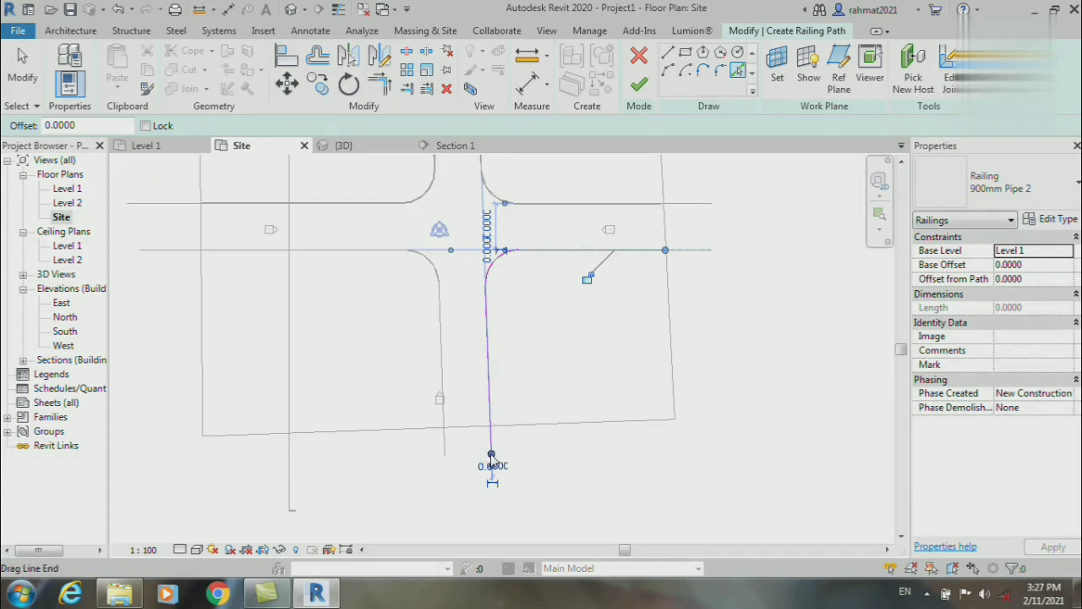
pyautogui.moveTo(492, 456); pyautogui.dragTo(487, 425)
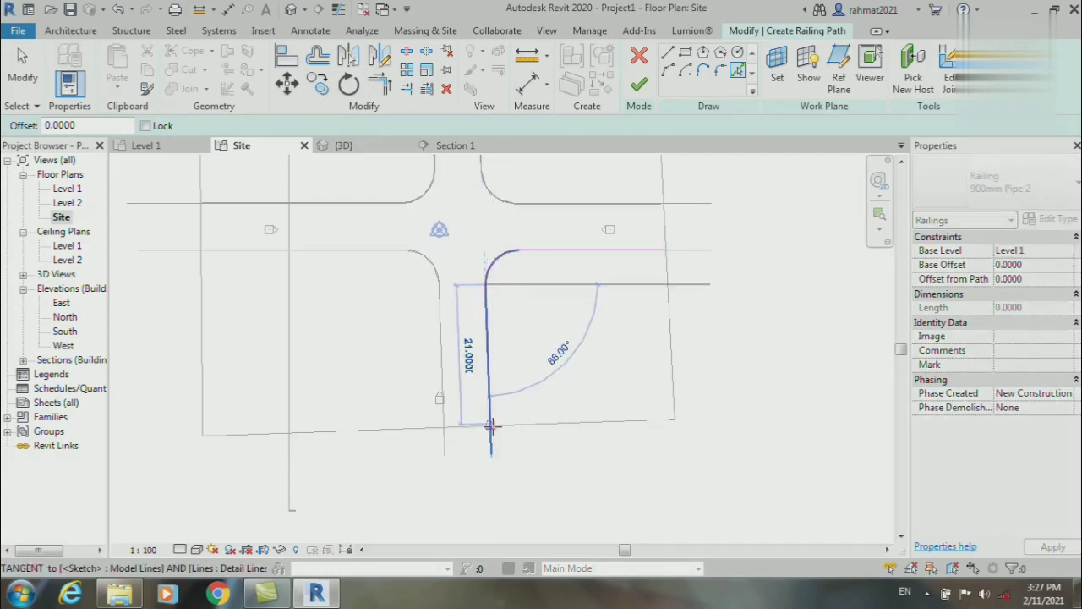
pyautogui.click(488, 425)
pyautogui.click(639, 84)
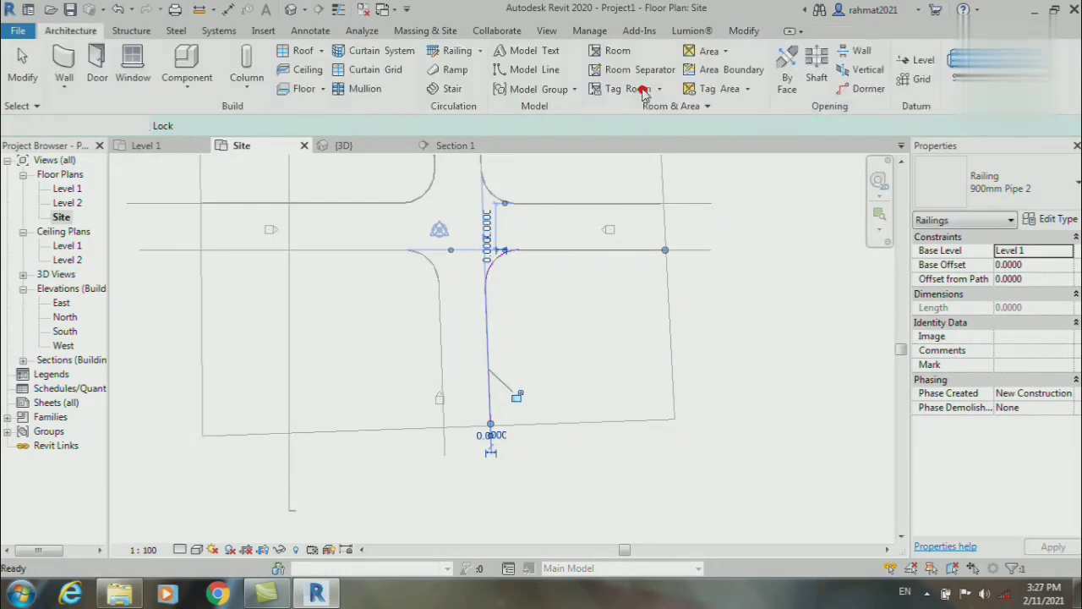
# Create a 60.3794-long railing along the lower-left lot's curved road edge, adjusting both path ends
pyautogui.scroll(2, 459, 387)
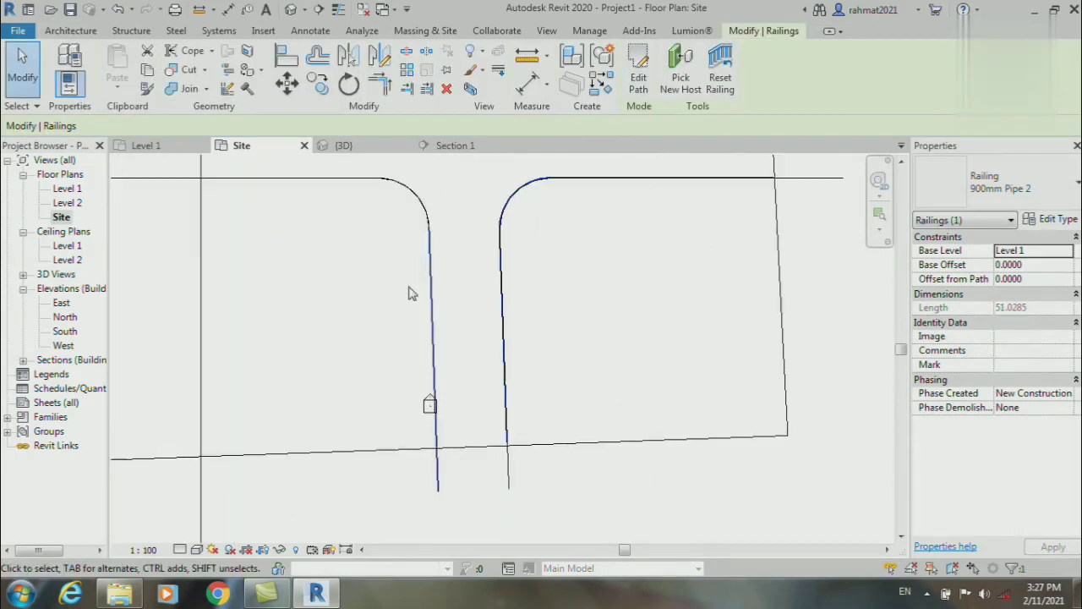
pyautogui.click(71, 30)
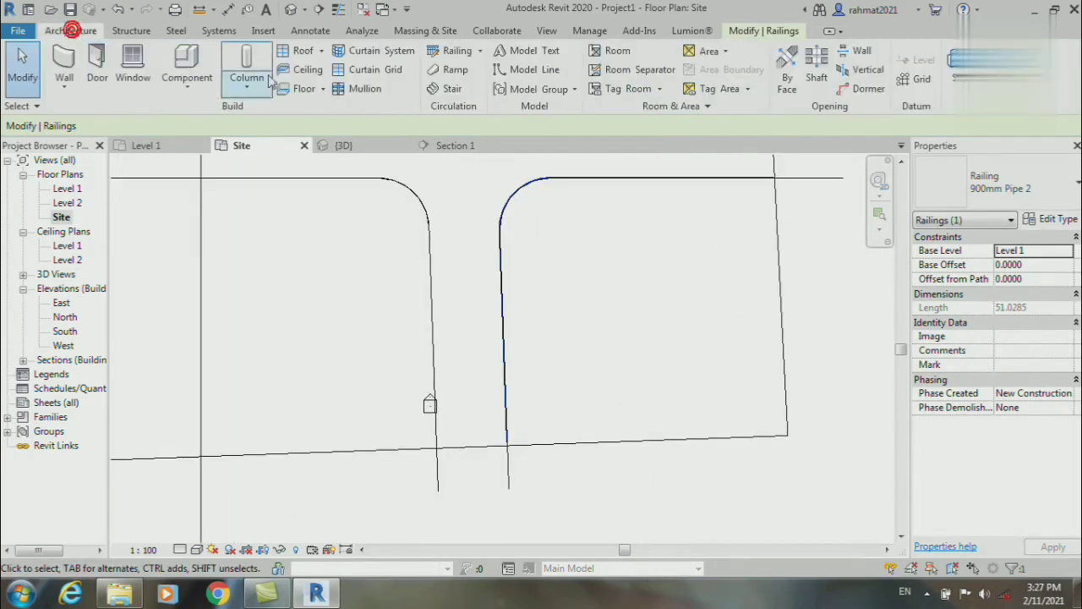
pyautogui.click(450, 48)
pyautogui.click(737, 71)
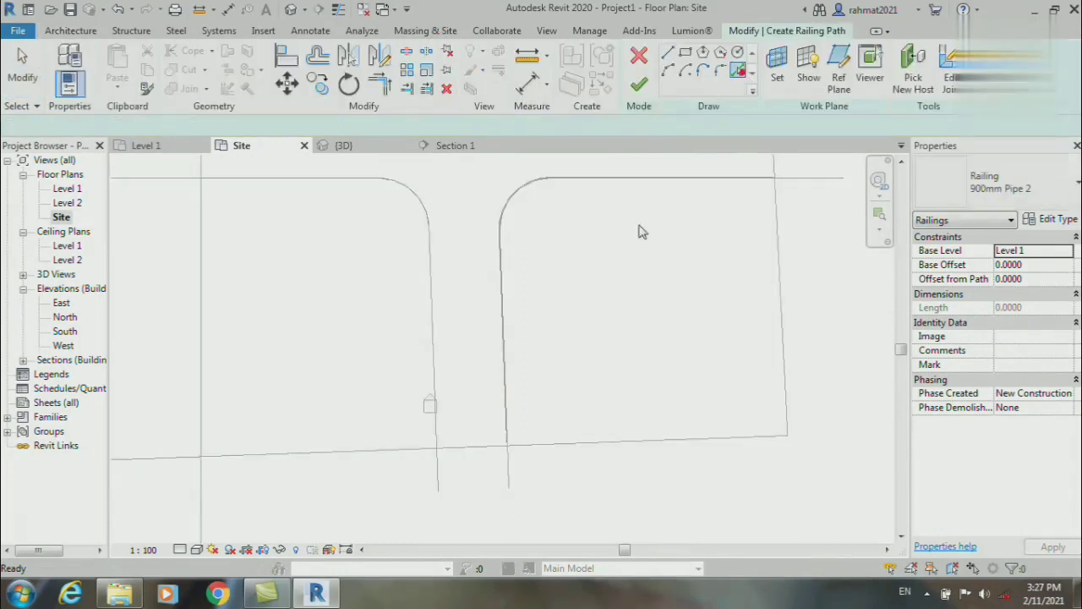
pyautogui.click(437, 476)
pyautogui.scroll(3, 437, 477)
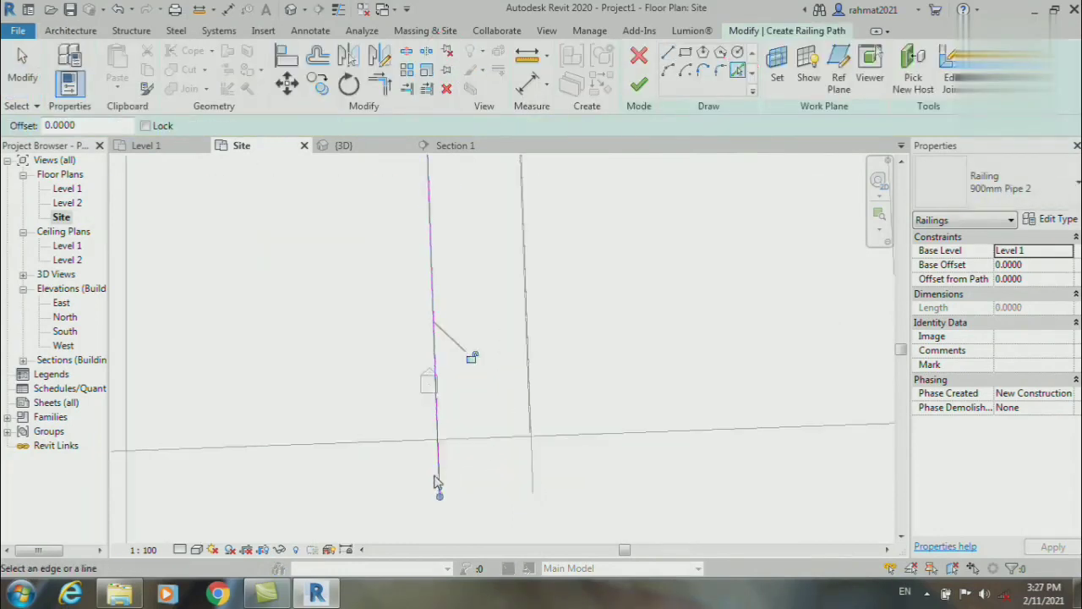
pyautogui.moveTo(443, 513); pyautogui.dragTo(439, 417)
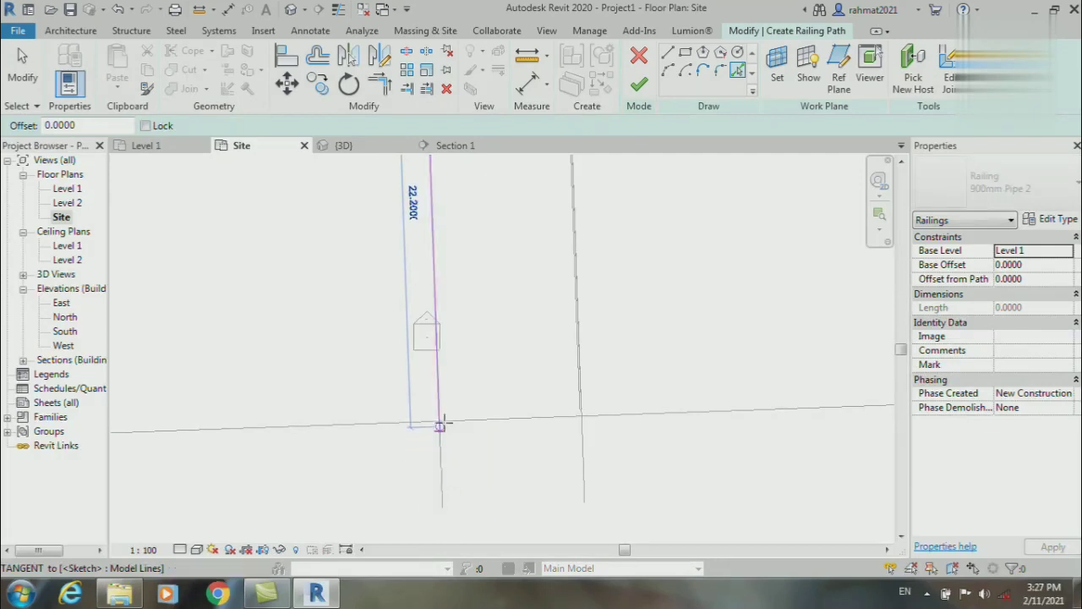
pyautogui.scroll(-3, 508, 482)
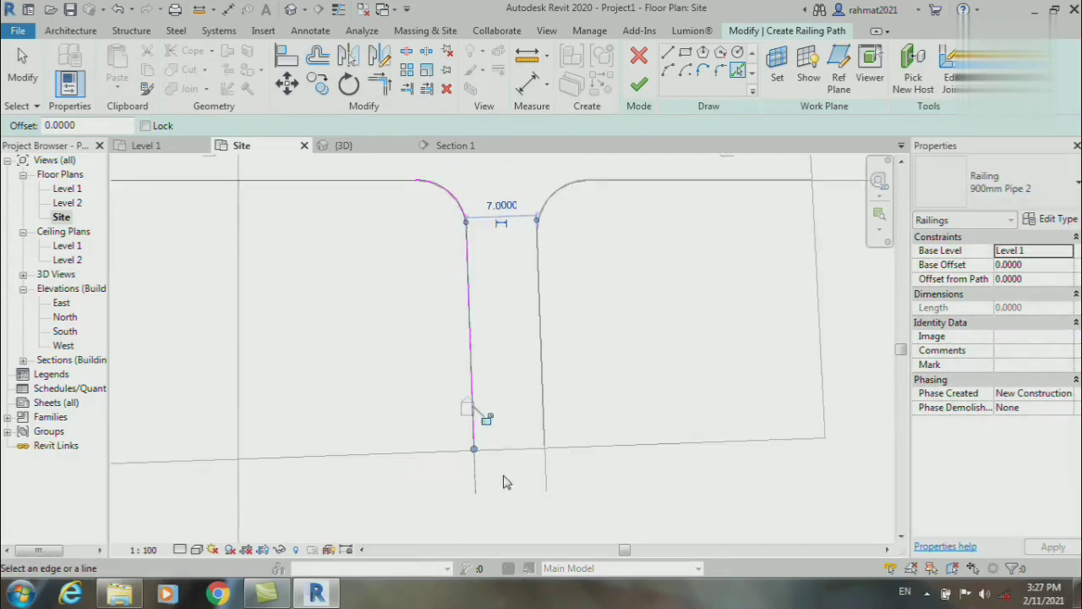
pyautogui.scroll(2, 214, 293)
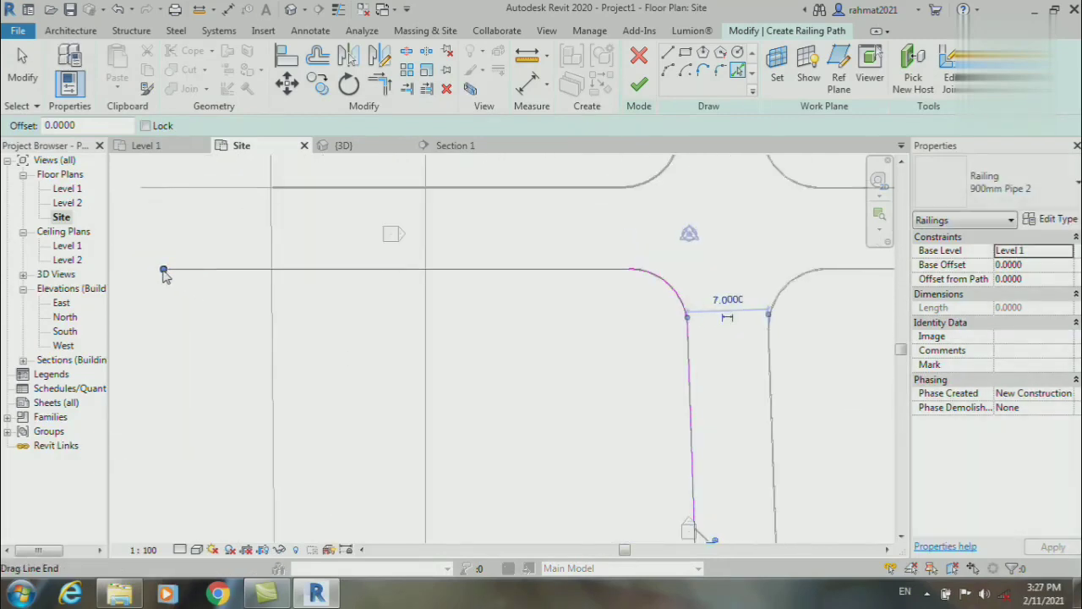
pyautogui.moveTo(165, 274); pyautogui.dragTo(270, 269)
pyautogui.click(639, 84)
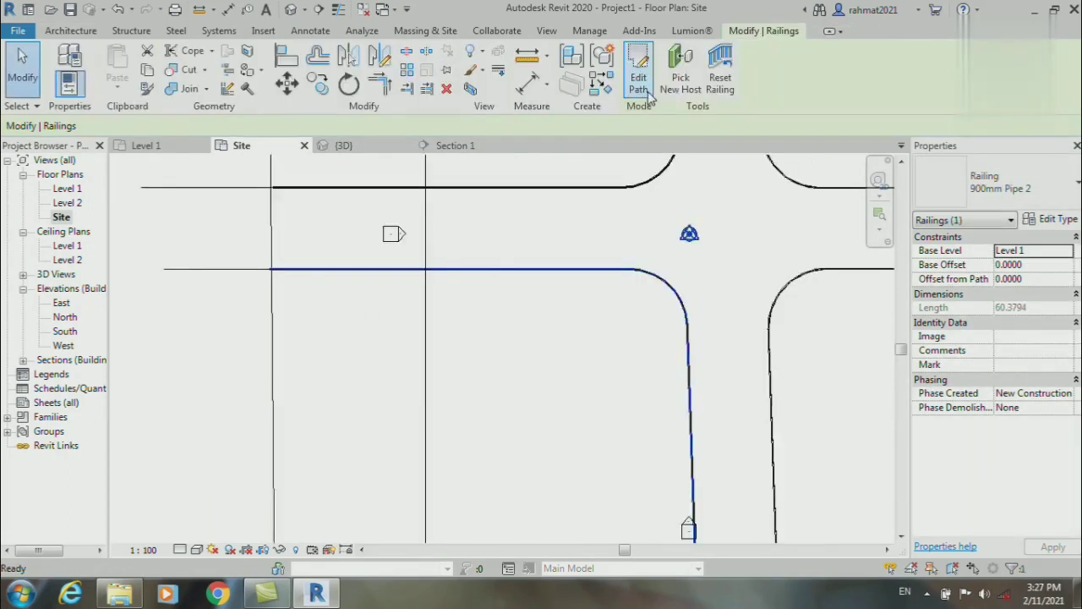
pyautogui.scroll(-2, 394, 273)
pyautogui.scroll(-2, 378, 292)
pyautogui.scroll(1, 378, 293)
pyautogui.scroll(1, 496, 254)
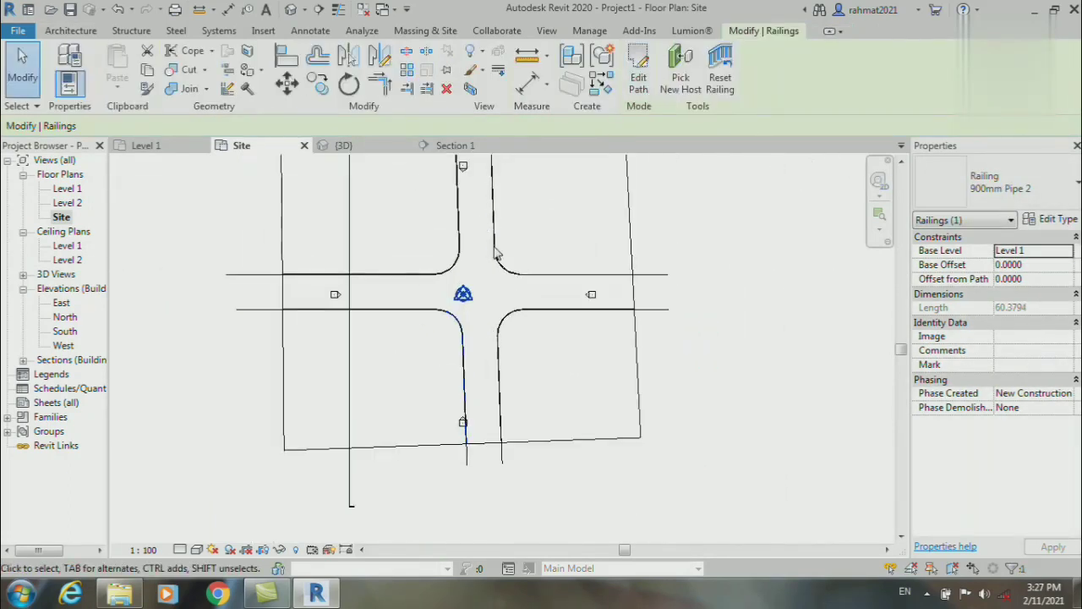
# Inspect the new curbs in the default 3D view by zooming and orbiting, then return to the Site plan
pyautogui.click(291, 9)
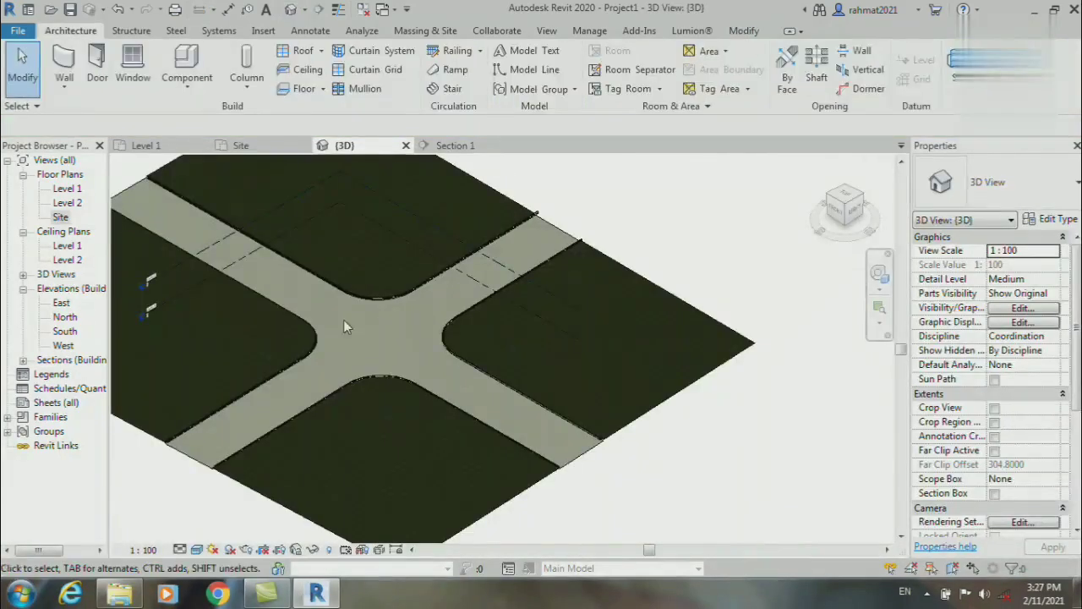
pyautogui.scroll(3, 322, 330)
pyautogui.scroll(1, 418, 269)
pyautogui.scroll(3, 464, 260)
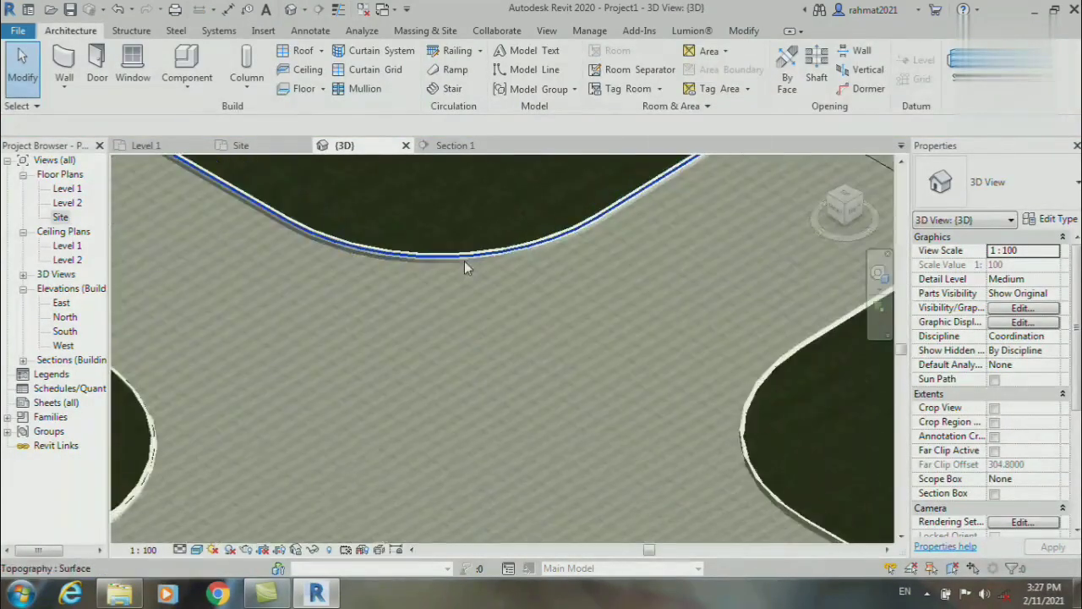
pyautogui.scroll(2, 301, 293)
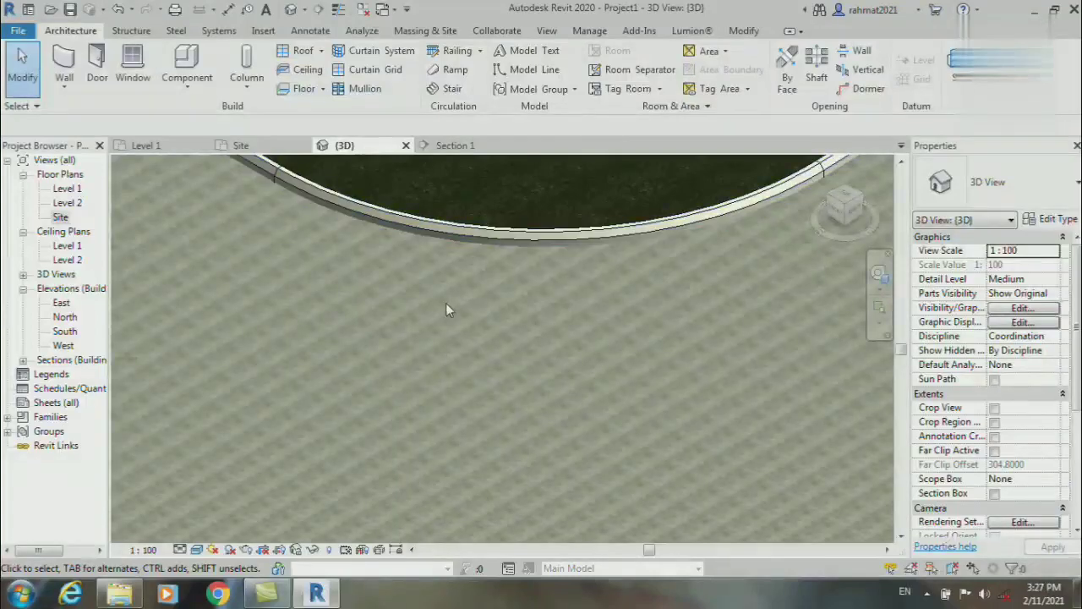
pyautogui.scroll(-2, 446, 292)
pyautogui.scroll(-3, 444, 285)
pyautogui.scroll(-2, 444, 284)
pyautogui.scroll(-1, 444, 283)
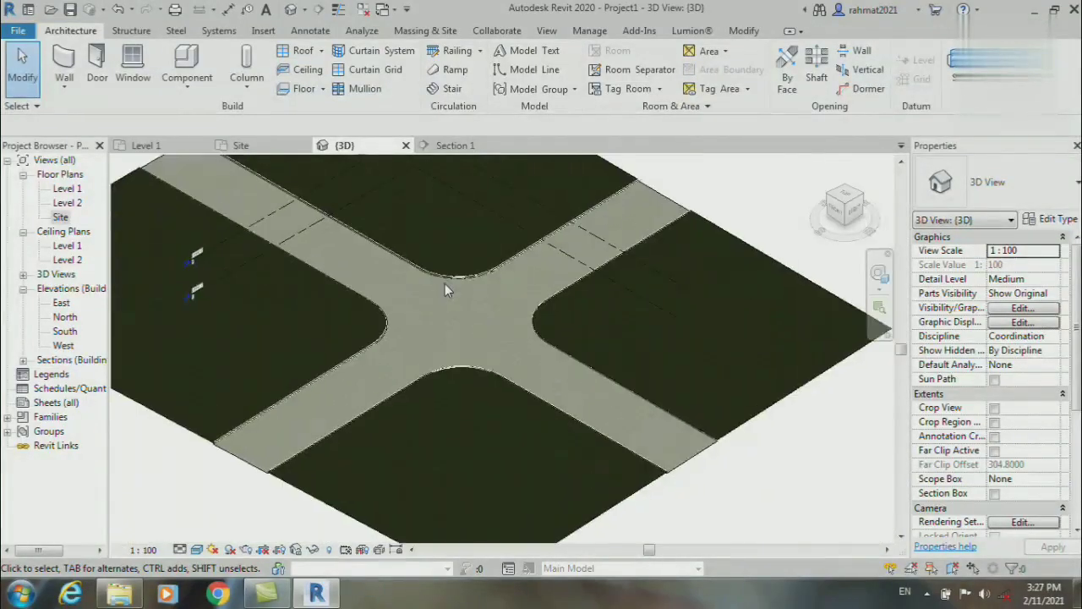
pyautogui.keyDown('shift'); pyautogui.moveTo(511, 268); pyautogui.dragTo(618, 208, button='middle'); pyautogui.keyUp('shift')
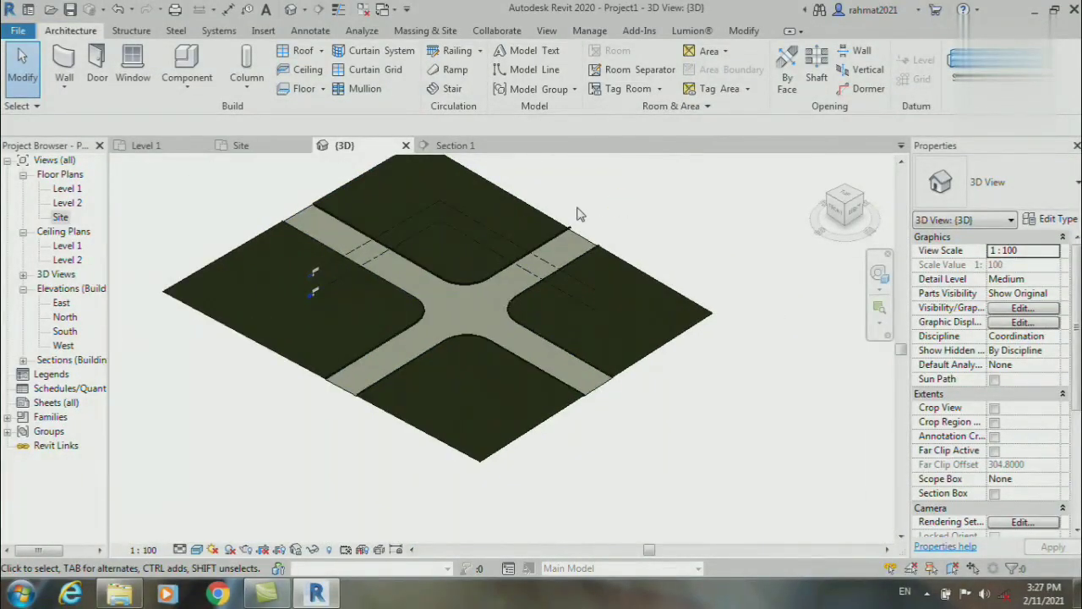
pyautogui.scroll(2, 577, 214)
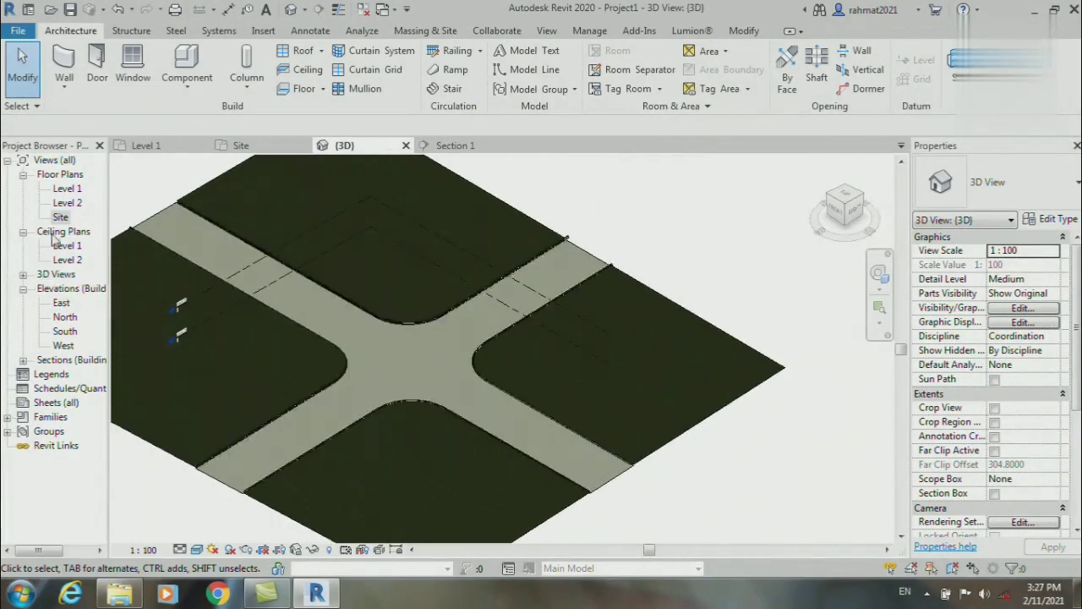
pyautogui.doubleClick(60, 216)
# Split a circle of radius 2 out of the upper-right grass lot with Split Surface
pyautogui.scroll(1, 509, 372)
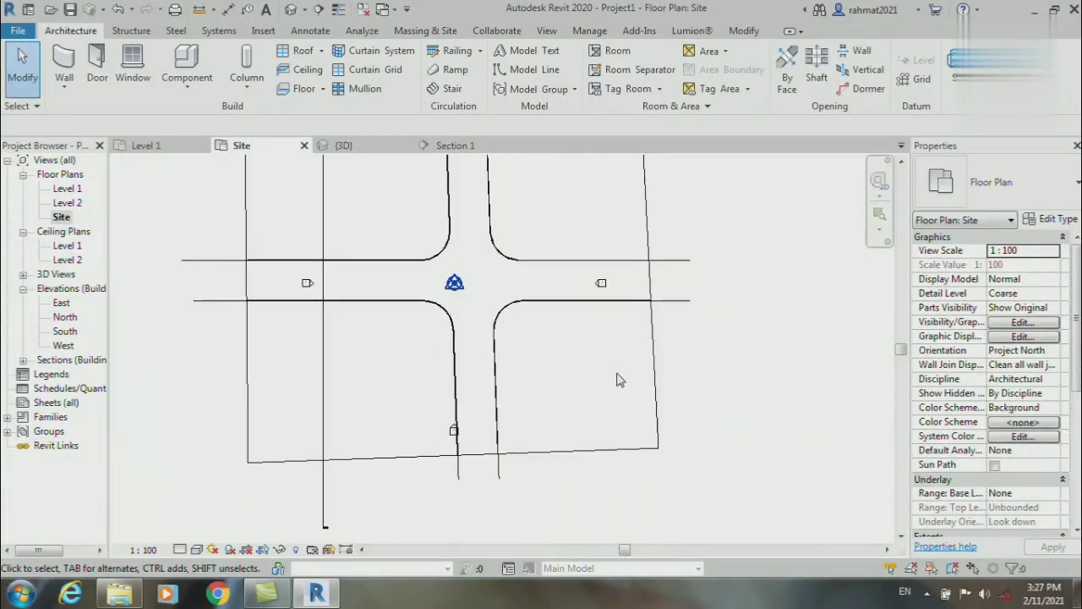
pyautogui.scroll(1, 618, 377)
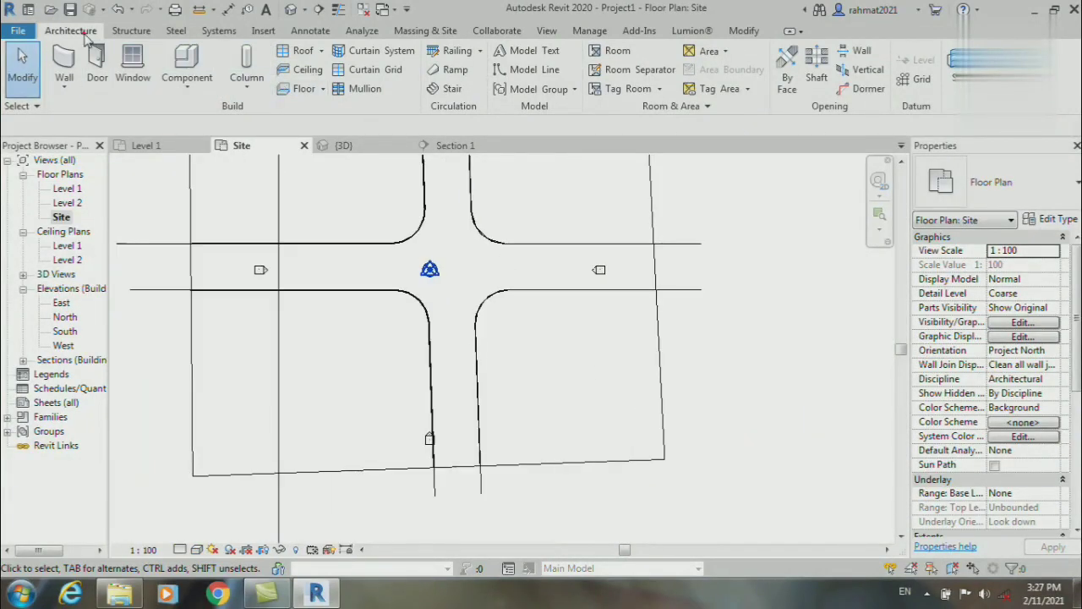
pyautogui.click(448, 34)
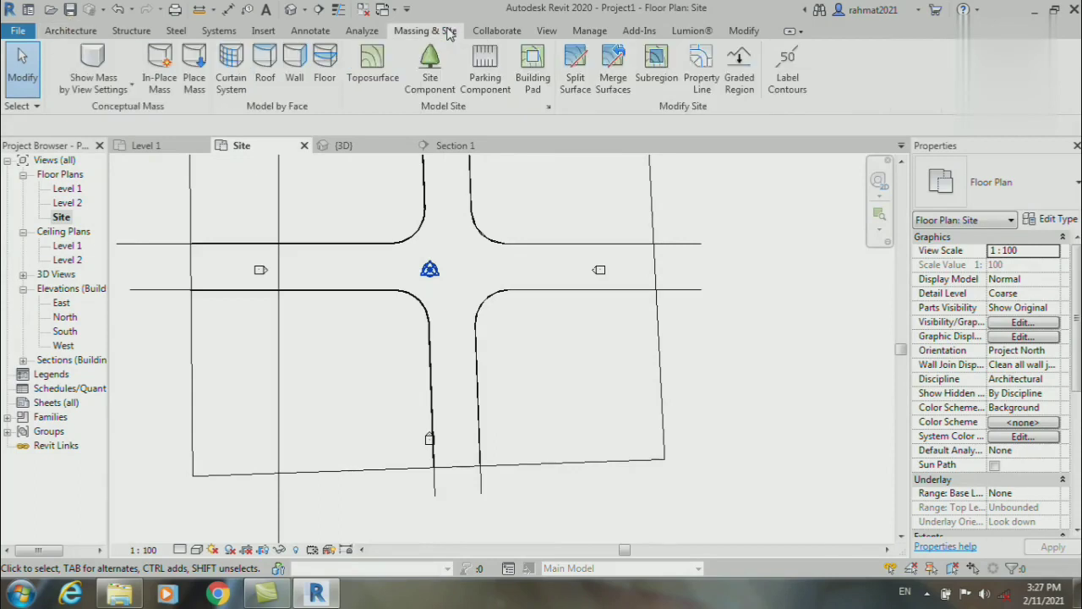
pyautogui.click(575, 77)
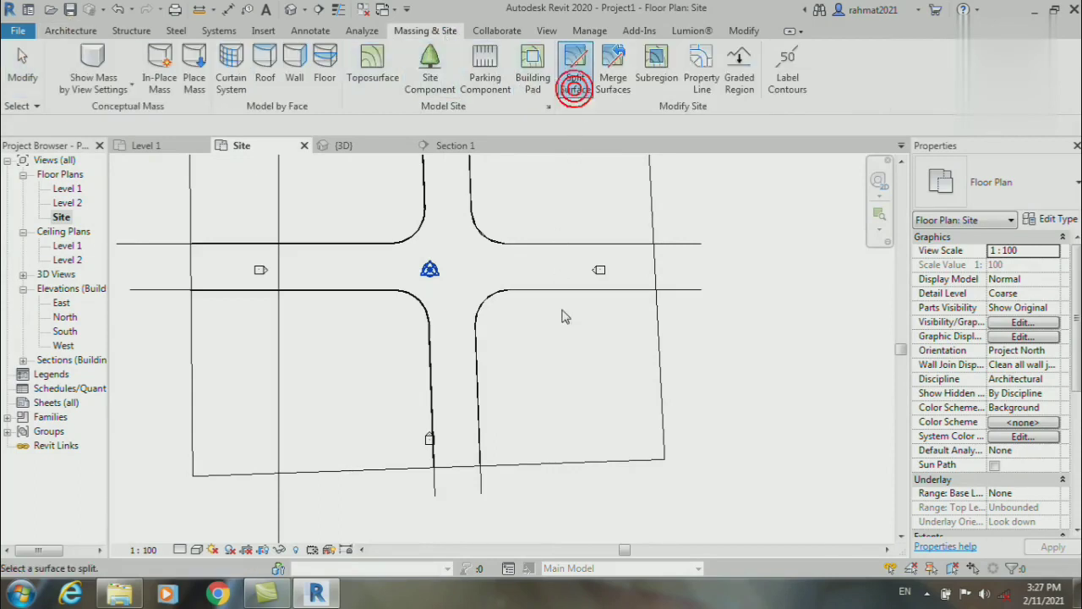
pyautogui.scroll(-2, 575, 345)
pyautogui.click(560, 174)
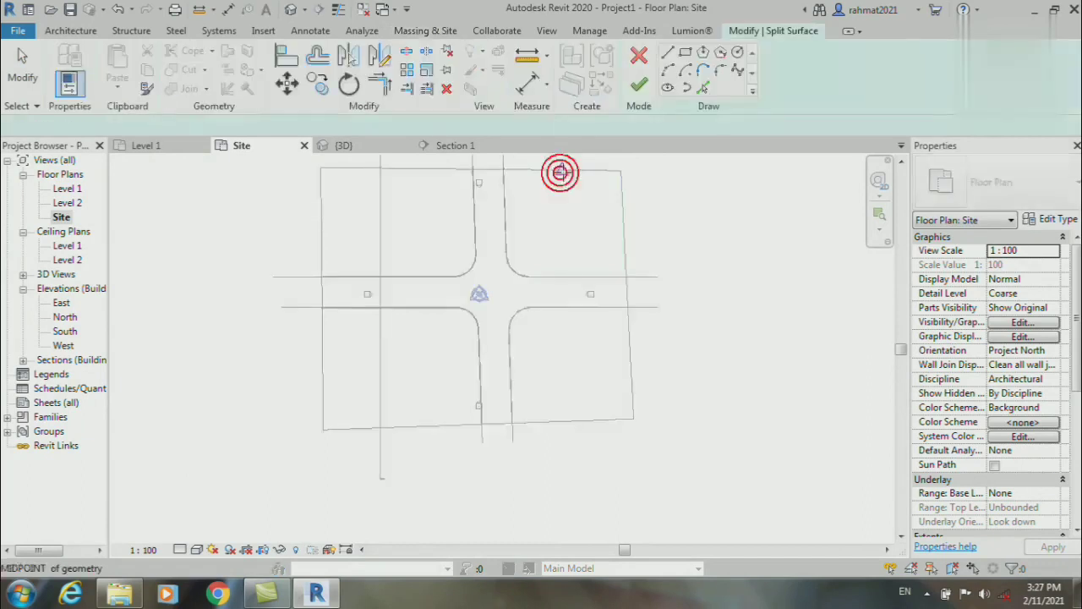
pyautogui.scroll(1, 618, 164)
pyautogui.scroll(1, 651, 154)
pyautogui.click(737, 53)
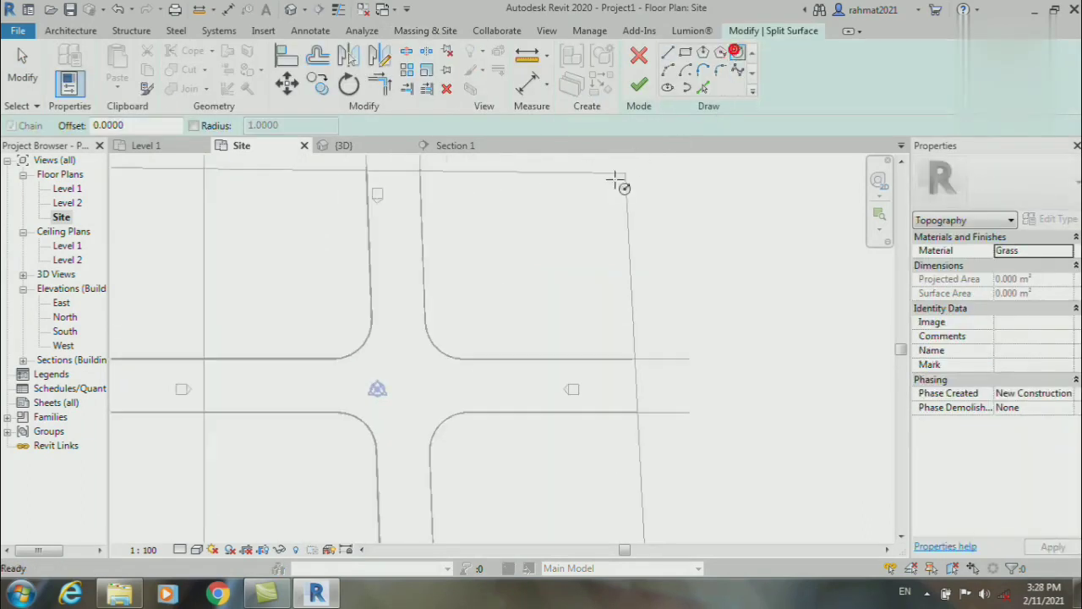
pyautogui.click(529, 256)
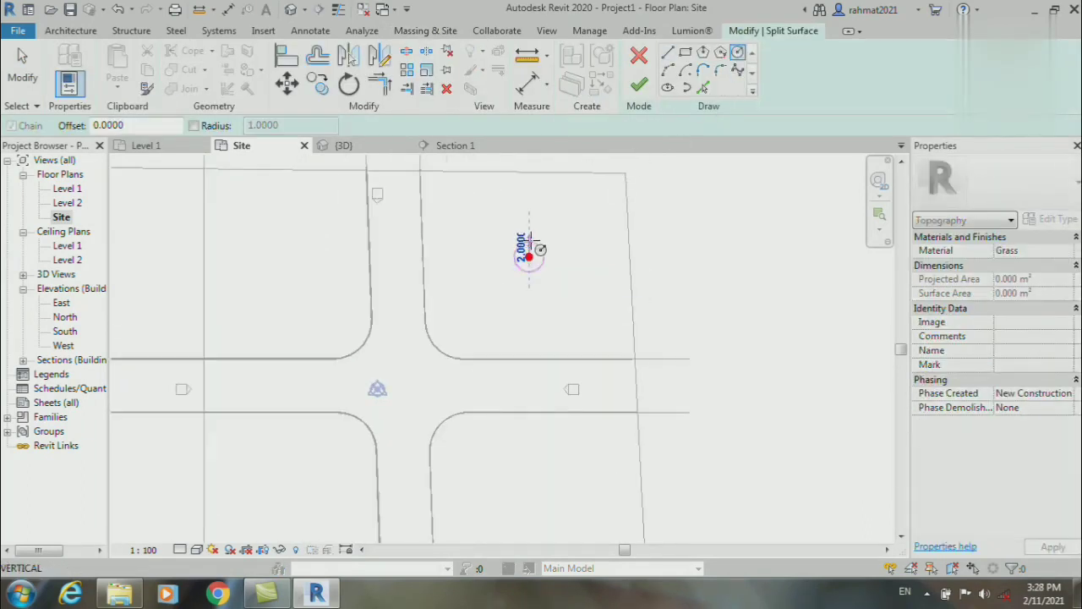
pyautogui.click(529, 241)
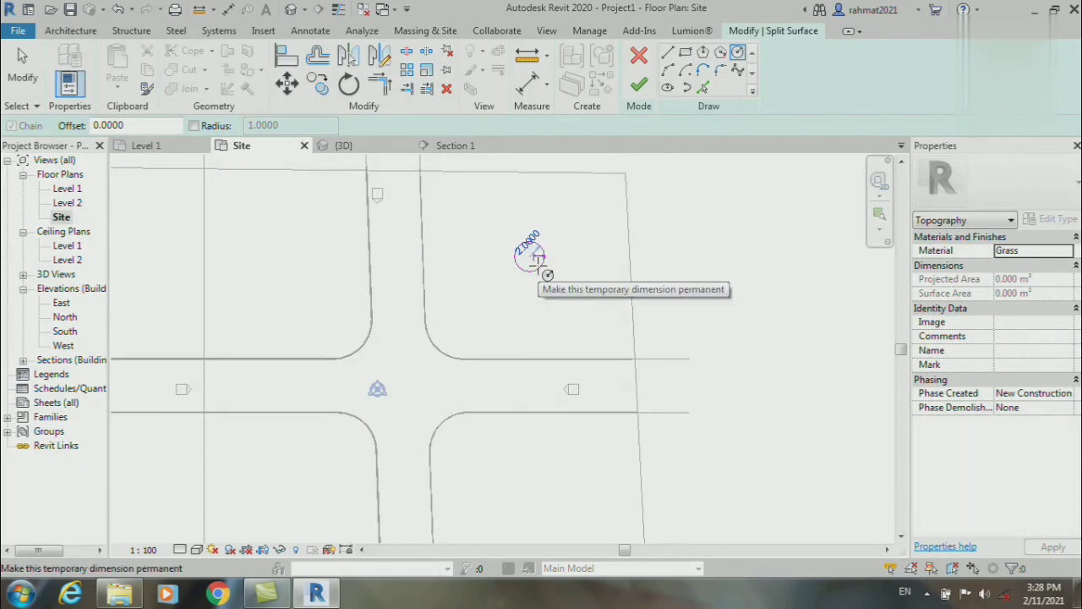
pyautogui.click(638, 84)
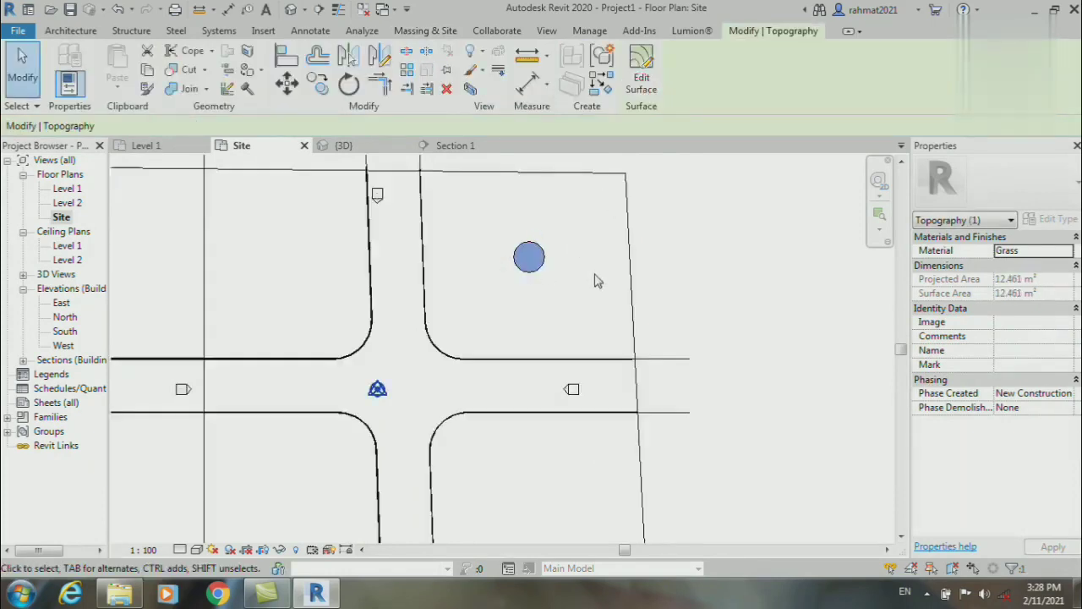
pyautogui.scroll(-1, 449, 271)
pyautogui.scroll(1, 416, 267)
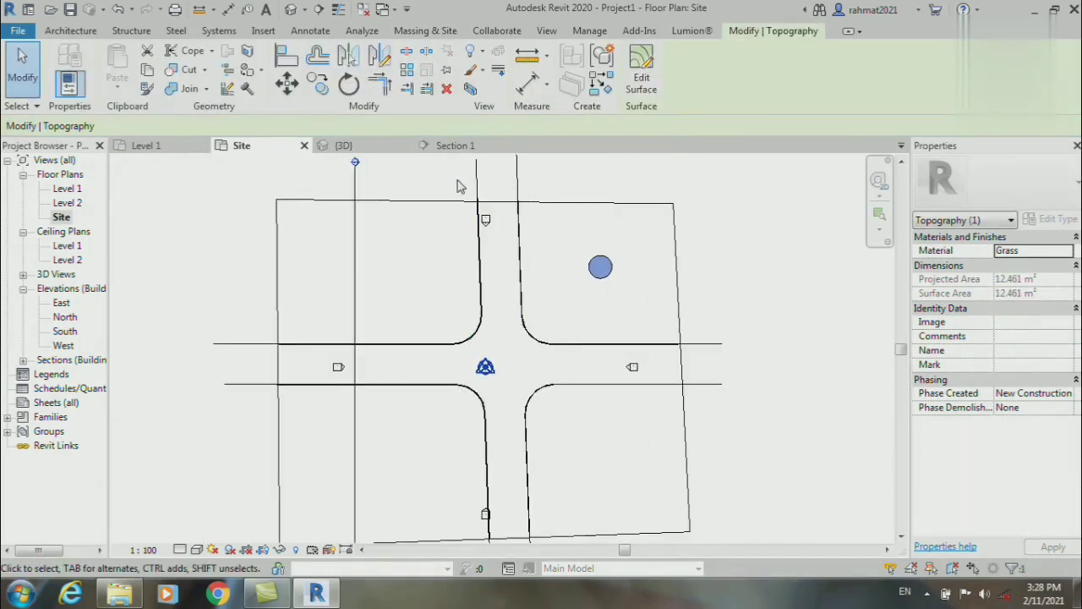
# Split a matching small circle out of the upper-left grass lot
pyautogui.click(430, 32)
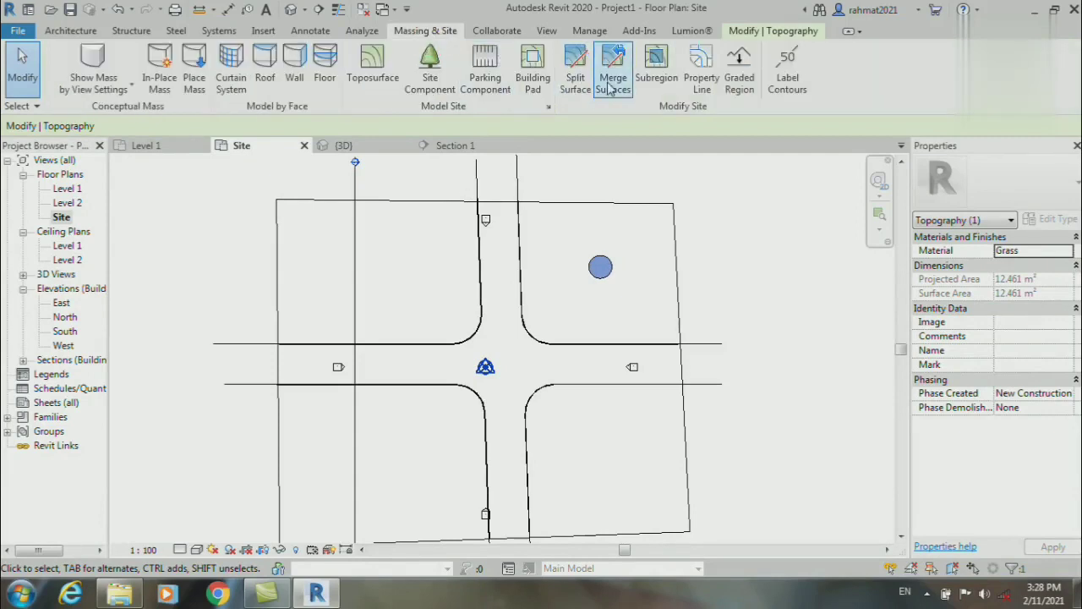
pyautogui.click(575, 68)
pyautogui.click(416, 203)
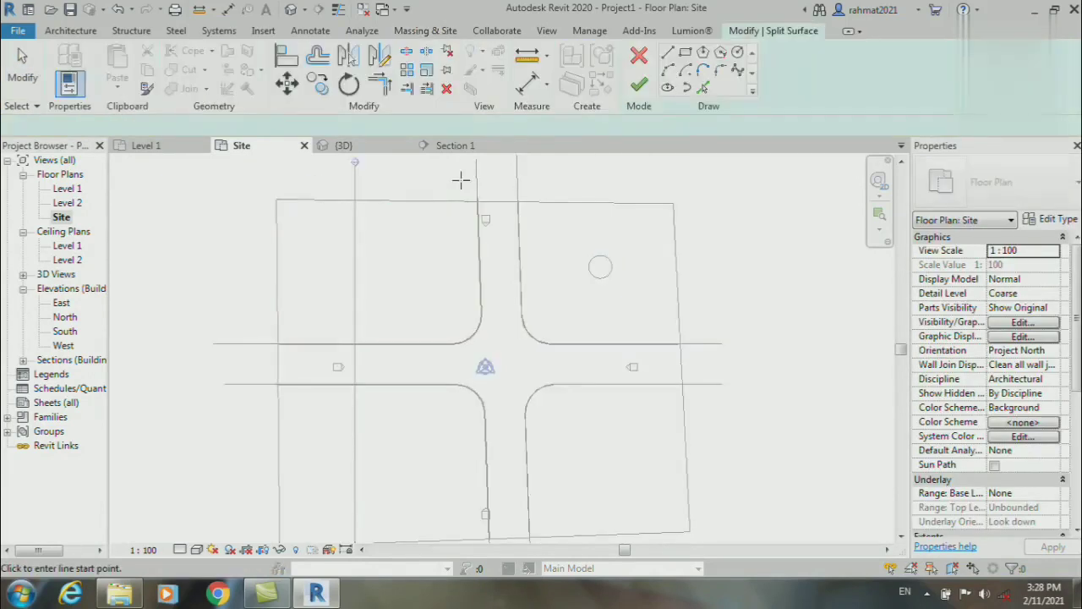
pyautogui.click(736, 53)
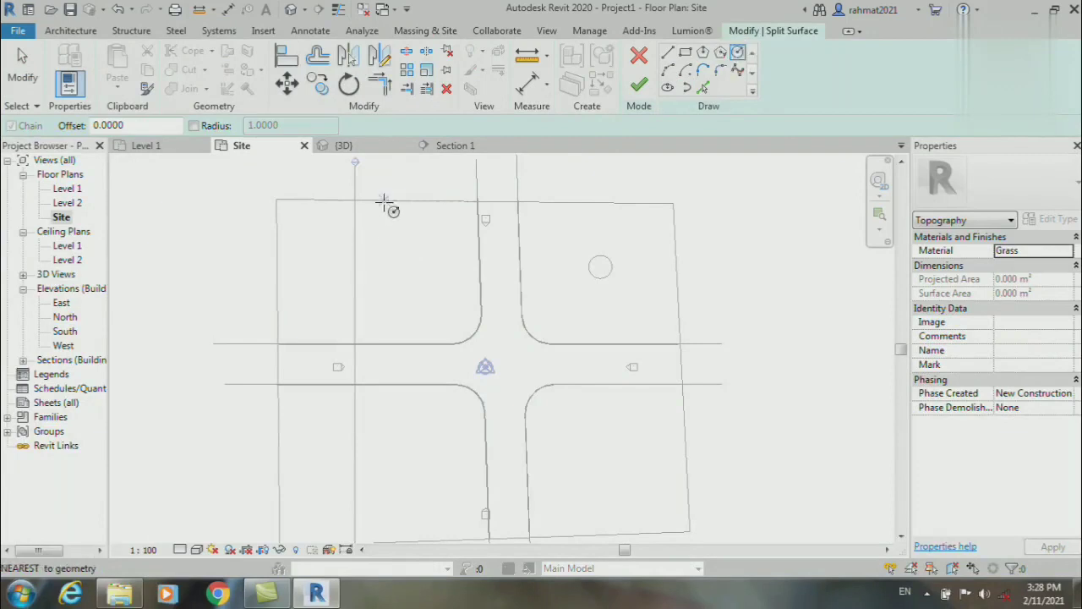
pyautogui.click(385, 266)
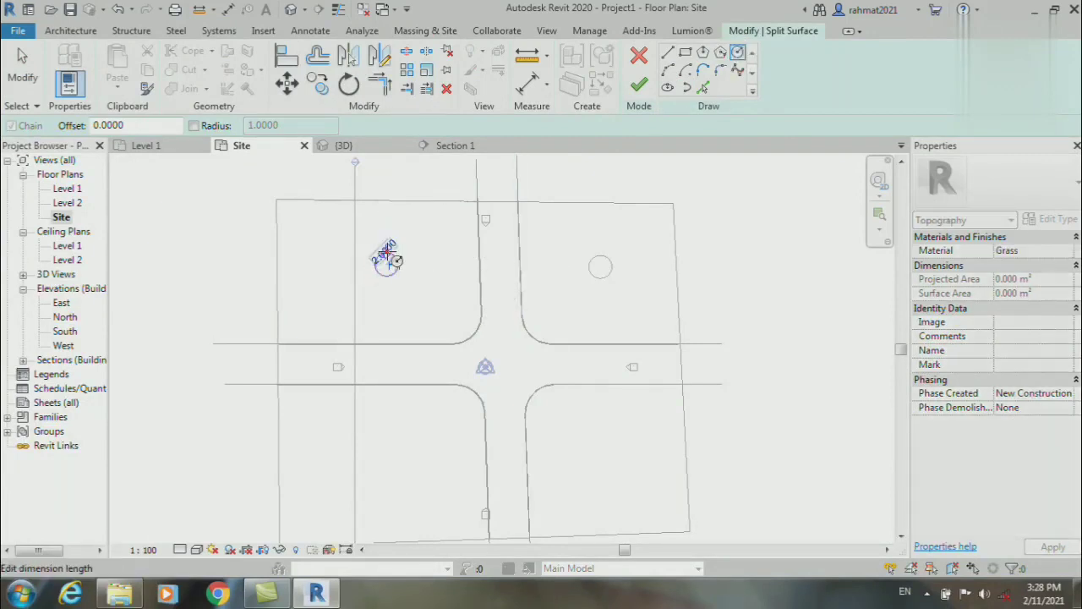
pyautogui.click(387, 253)
pyautogui.click(639, 84)
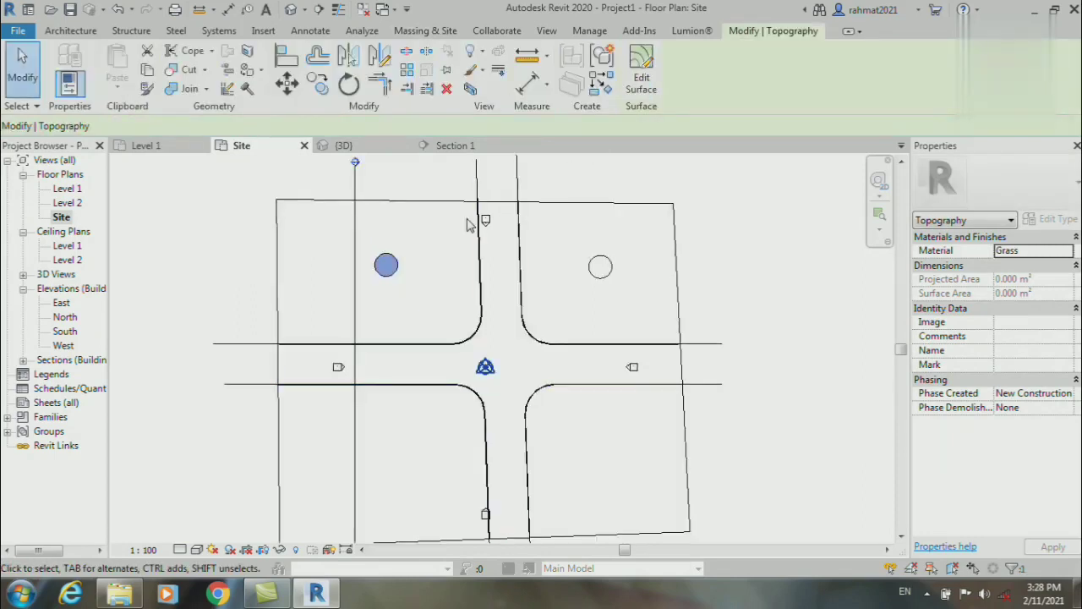
pyautogui.scroll(-2, 467, 225)
pyautogui.scroll(1, 455, 294)
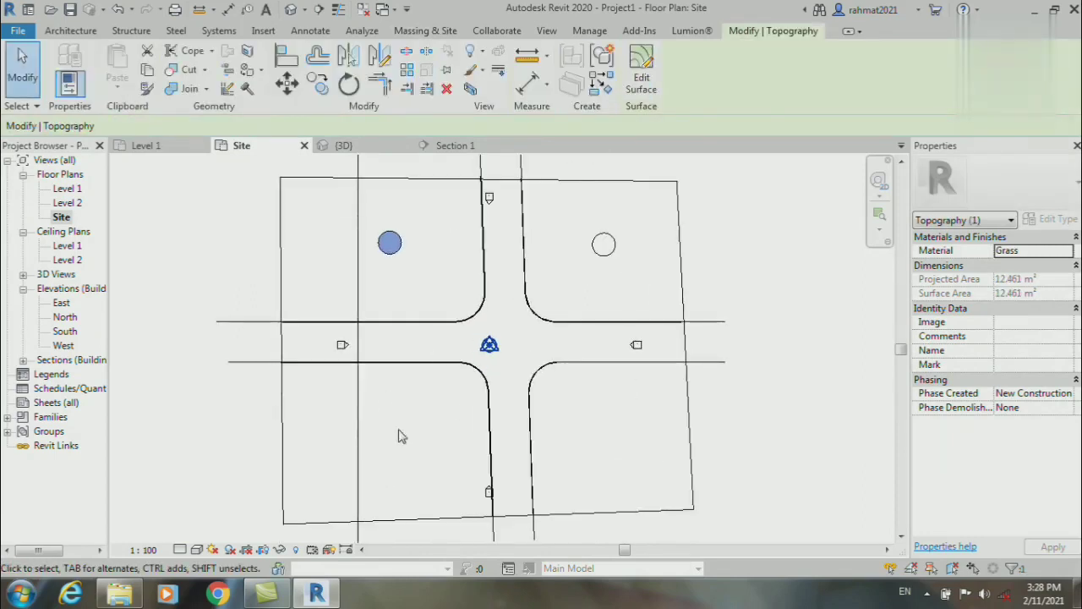
pyautogui.click(427, 31)
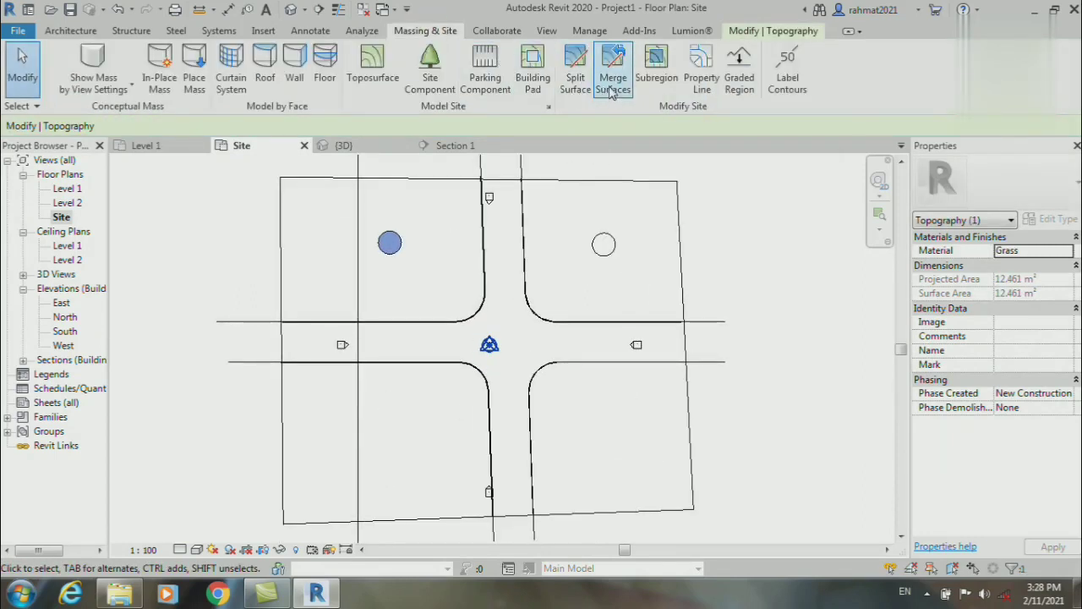
# Split a small circular area out of the lower-left grass lot
pyautogui.click(577, 84)
pyautogui.click(440, 521)
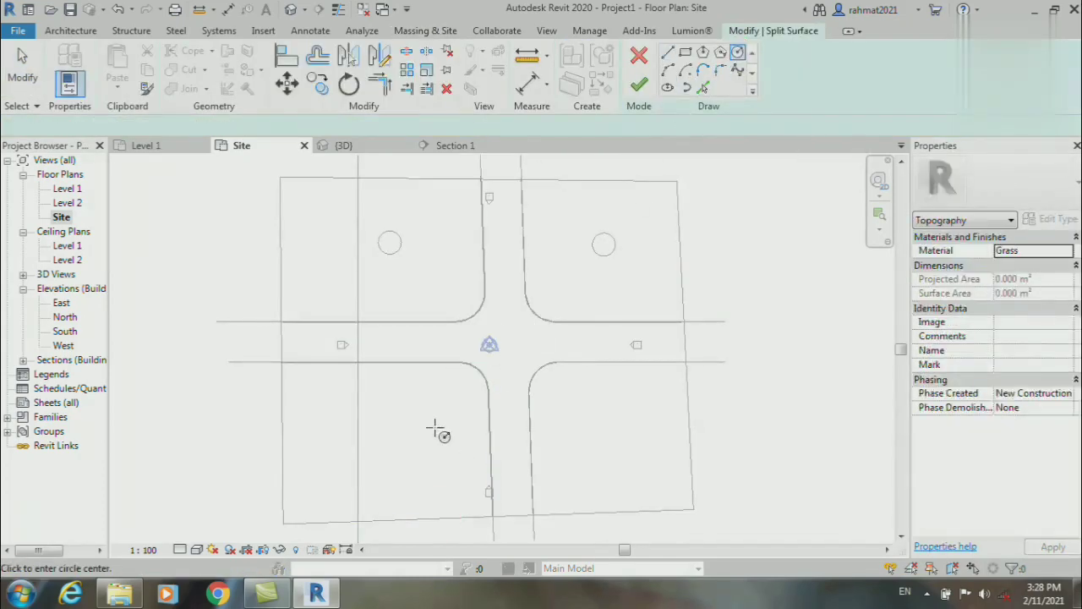
pyautogui.click(389, 442)
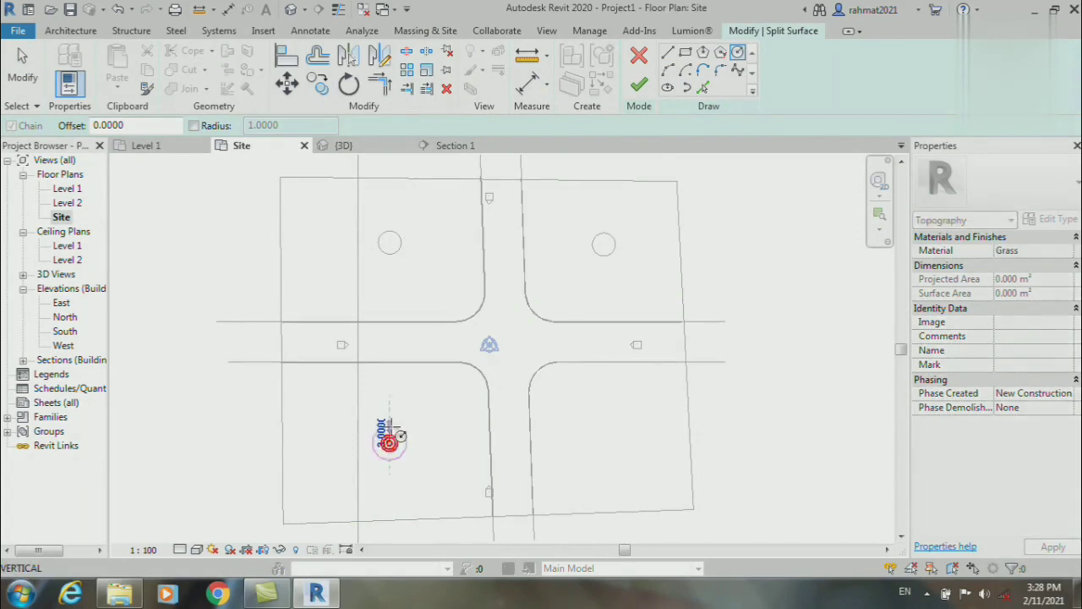
pyautogui.click(401, 443)
pyautogui.press('Escape')
pyautogui.press('Escape')
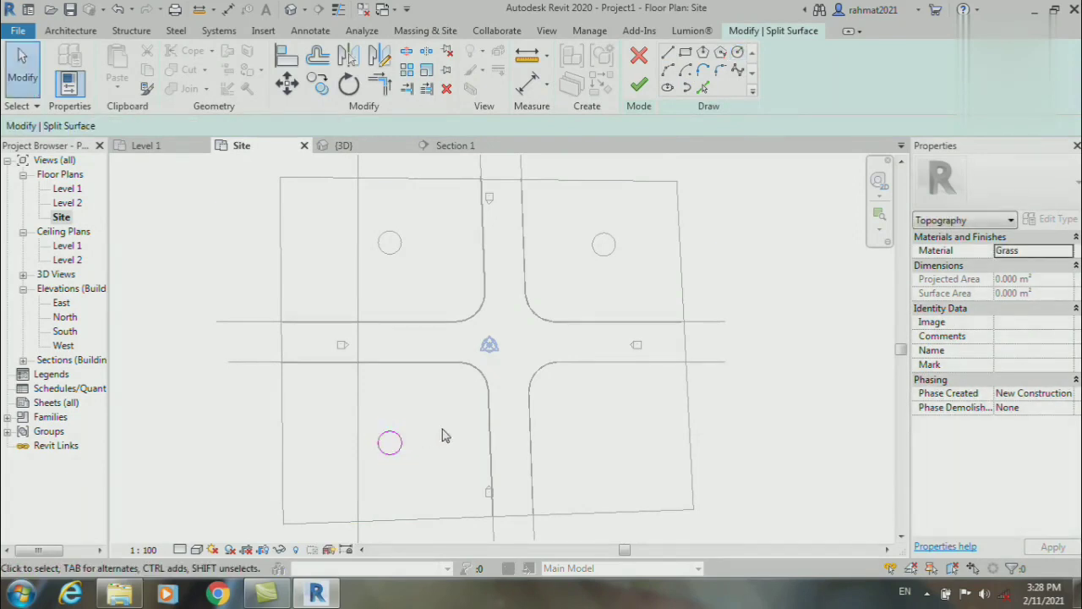
pyautogui.click(639, 85)
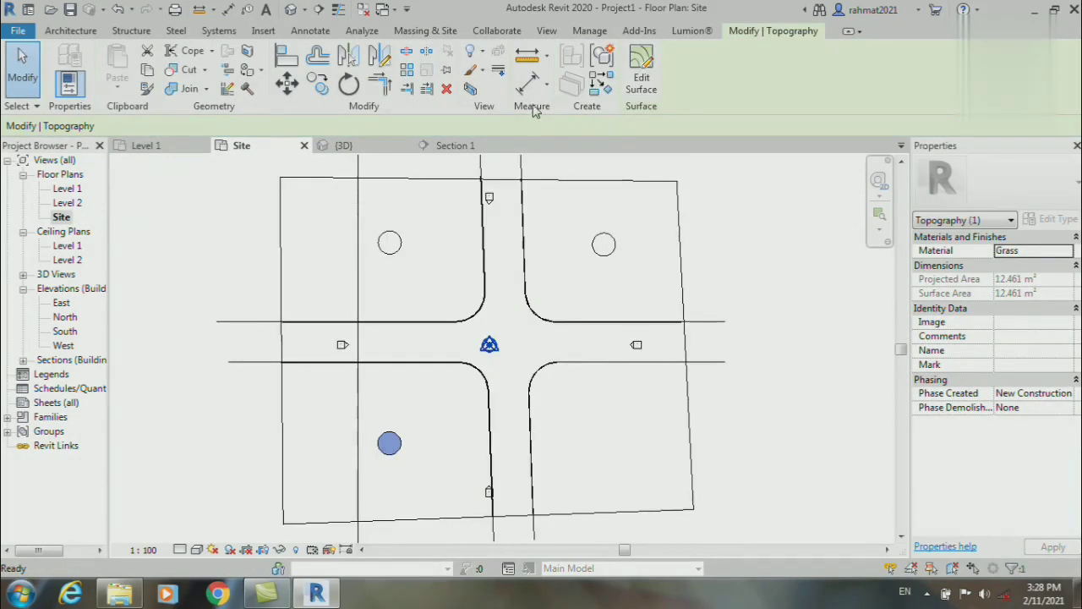
# Split a small circular area out of the lower-right grass lot
pyautogui.click(425, 30)
pyautogui.click(578, 83)
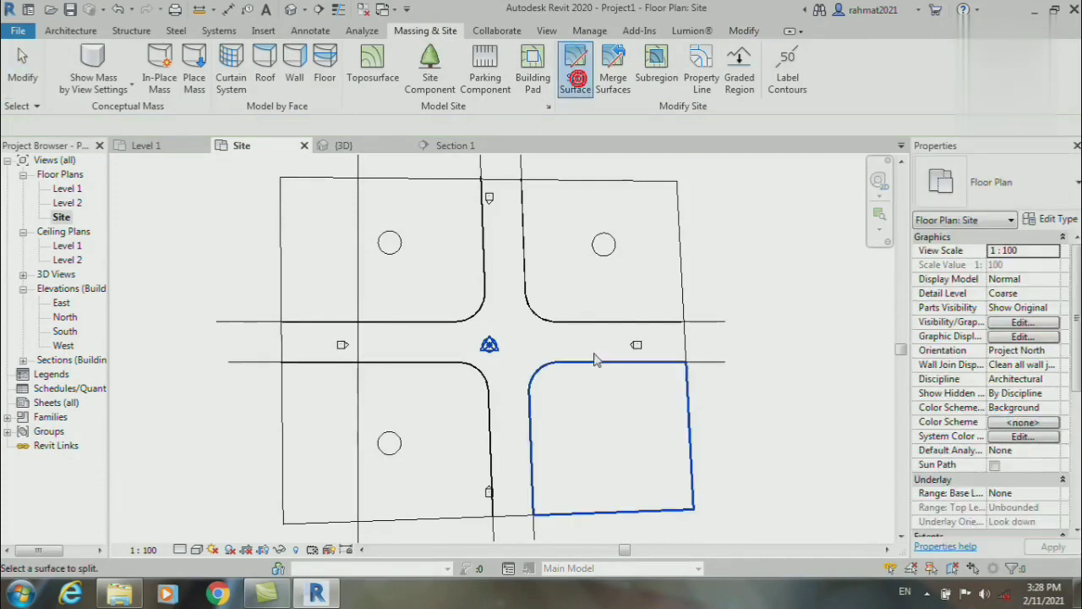
pyautogui.click(623, 513)
pyautogui.click(737, 51)
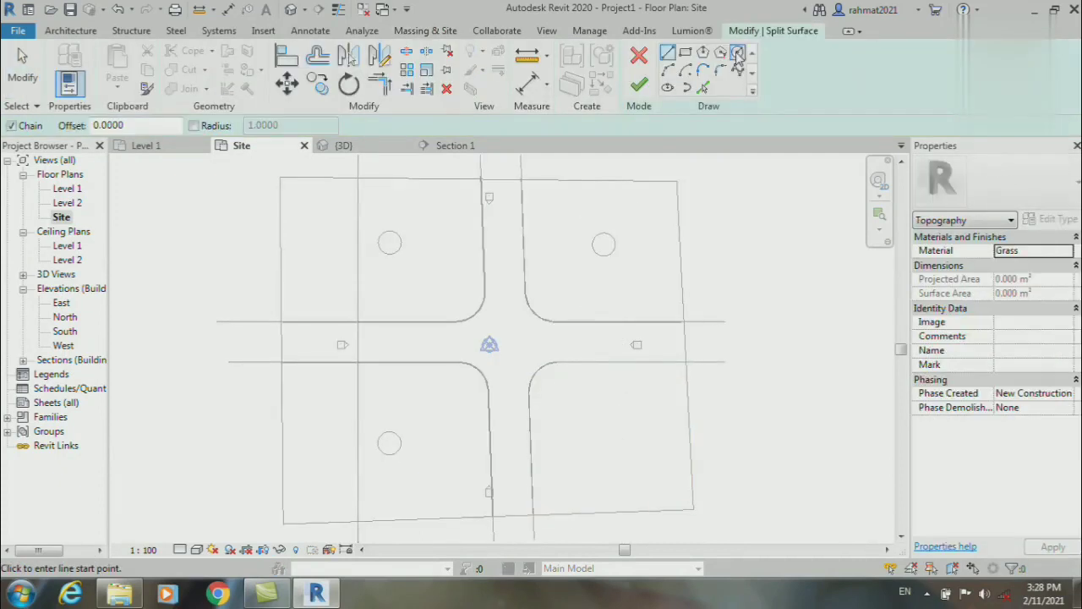
pyautogui.click(613, 440)
pyautogui.click(622, 438)
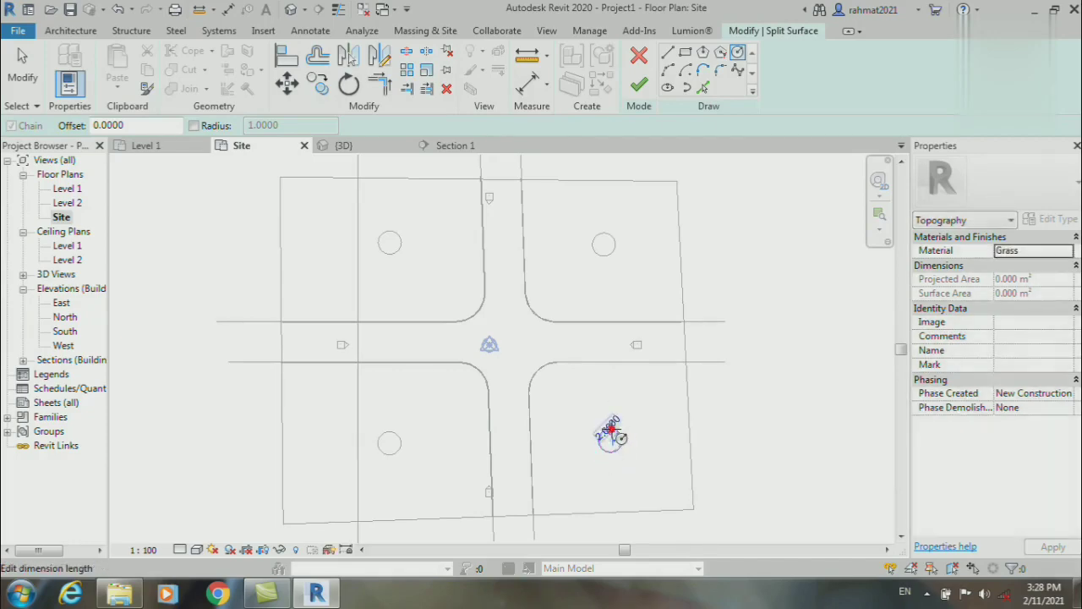
pyautogui.click(638, 84)
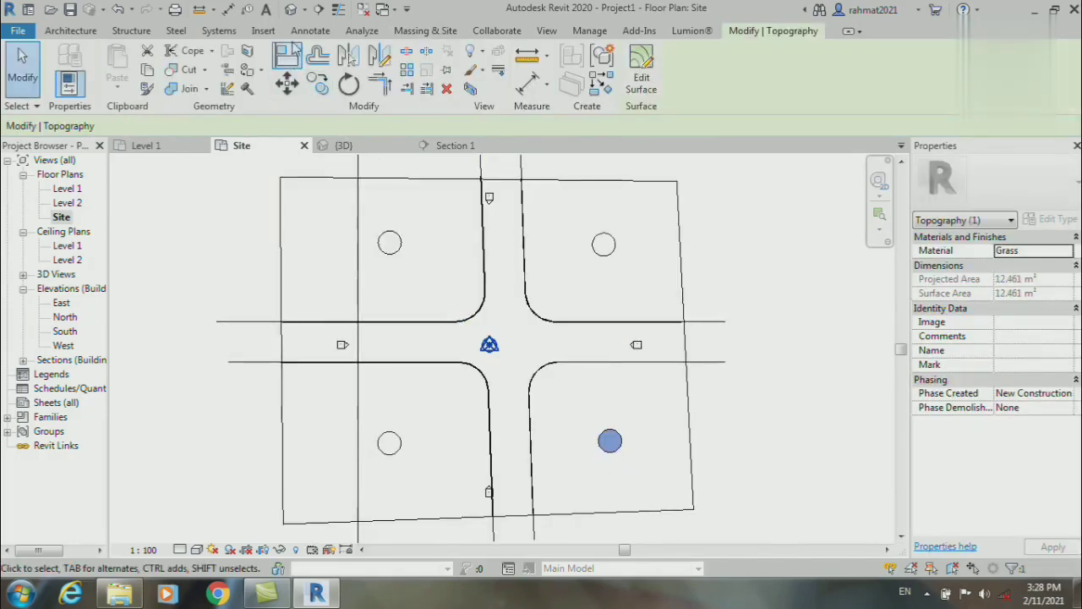
# Check the new circular regions in the 3D view of the site
pyautogui.click(291, 9)
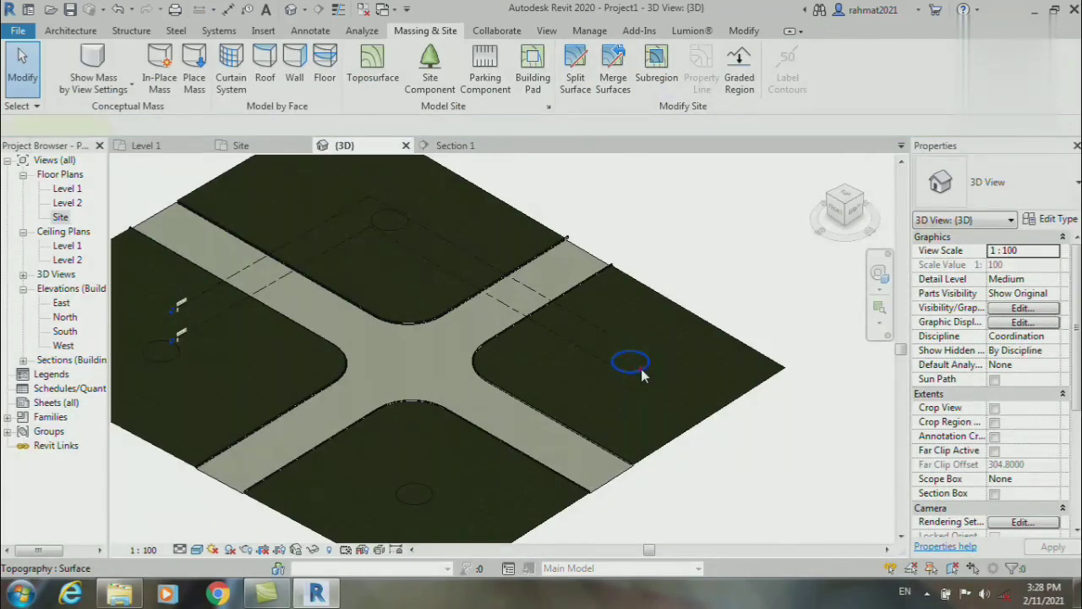
pyautogui.click(642, 374)
pyautogui.scroll(2, 719, 381)
pyautogui.click(757, 415)
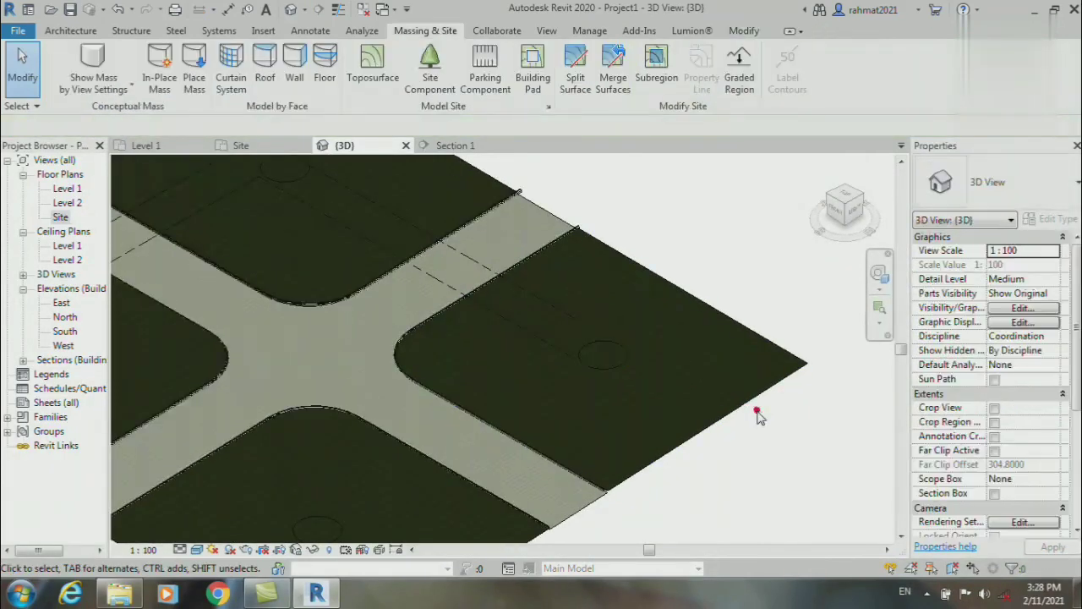
pyautogui.scroll(-3, 758, 414)
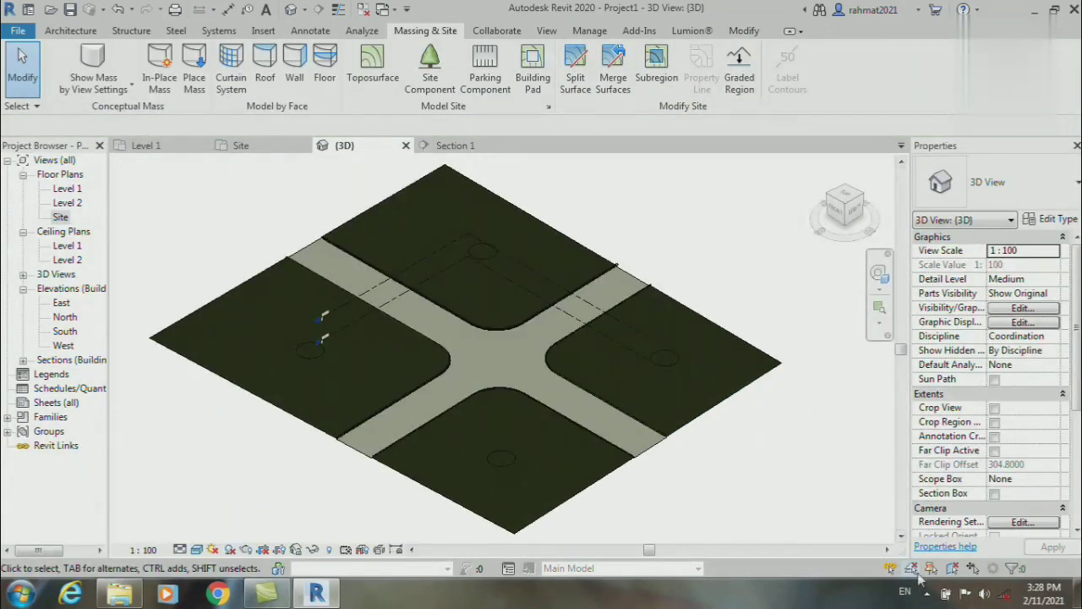
pyautogui.click(926, 594)
pyautogui.click(951, 514)
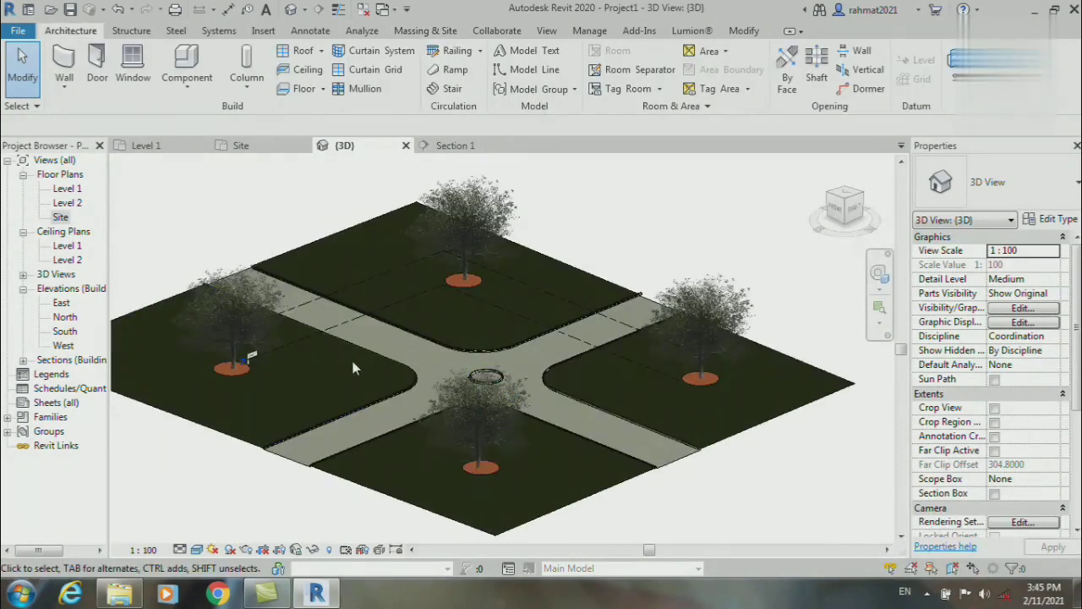
pyautogui.scroll(1, 353, 361)
pyautogui.scroll(2, 353, 361)
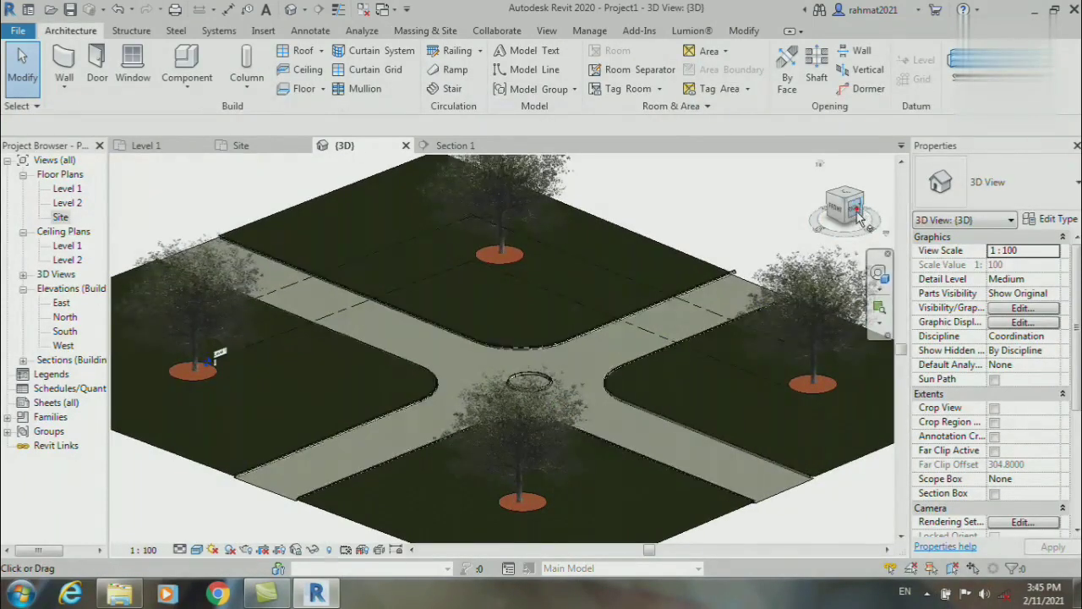
pyautogui.moveTo(859, 219); pyautogui.dragTo(787, 220)
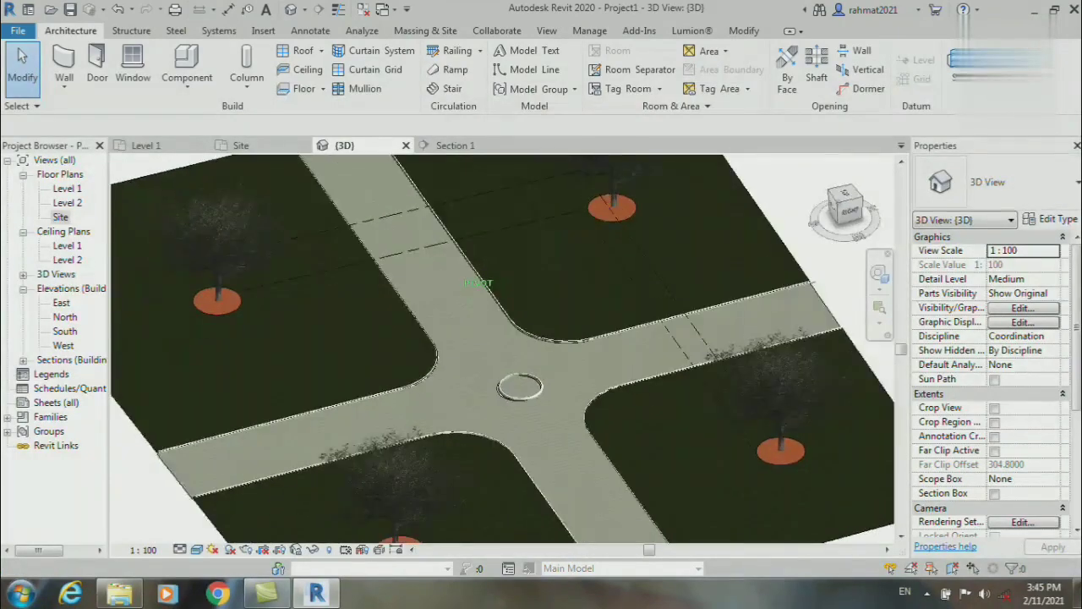
pyautogui.moveTo(846, 207)
pyautogui.mouseDown()
pyautogui.moveTo(845, 173)
pyautogui.moveTo(845, 211)
pyautogui.mouseUp()
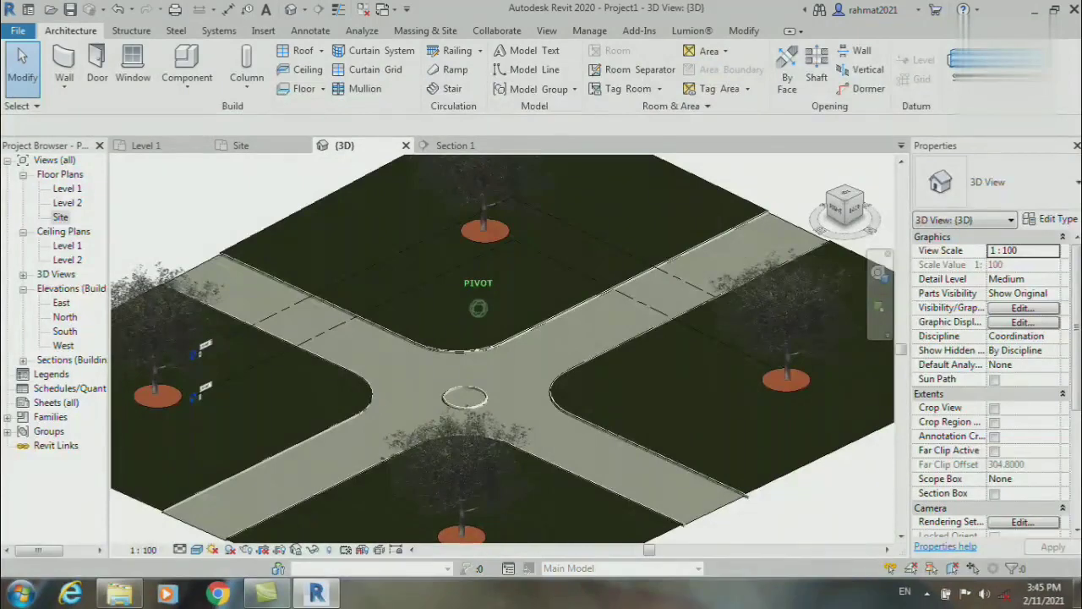
pyautogui.scroll(2, 398, 428)
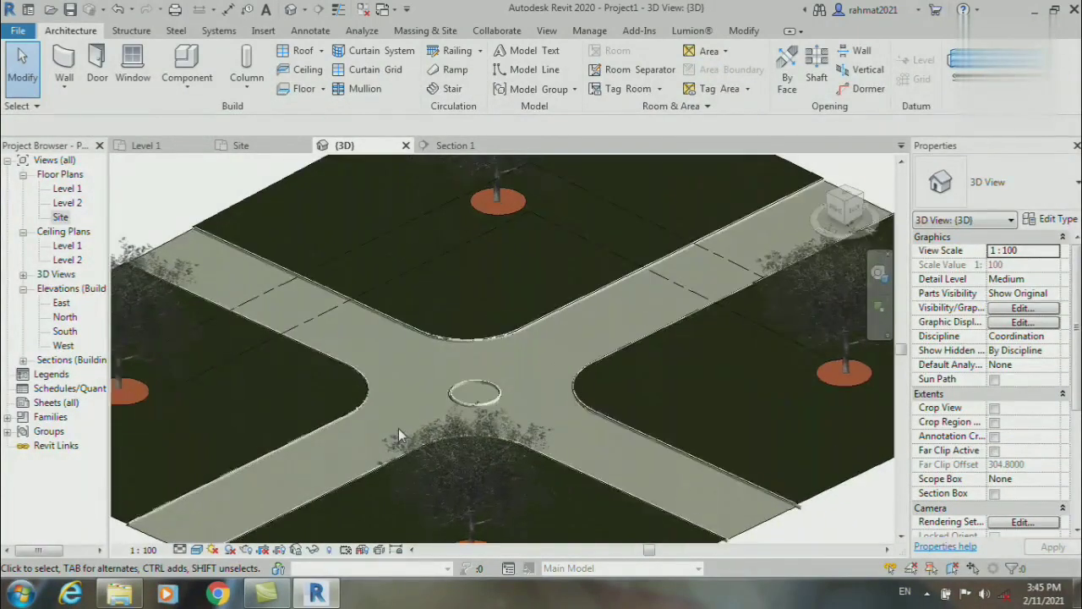
pyautogui.scroll(1, 399, 428)
pyautogui.scroll(1, 389, 429)
pyautogui.scroll(1, 387, 429)
pyautogui.scroll(1, 387, 428)
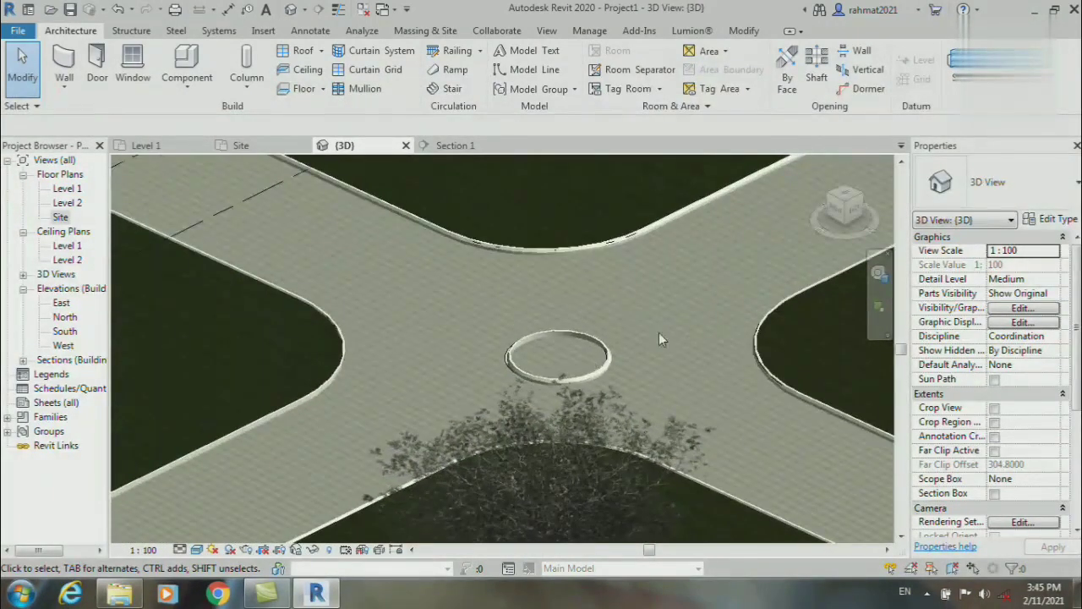
pyautogui.scroll(2, 659, 339)
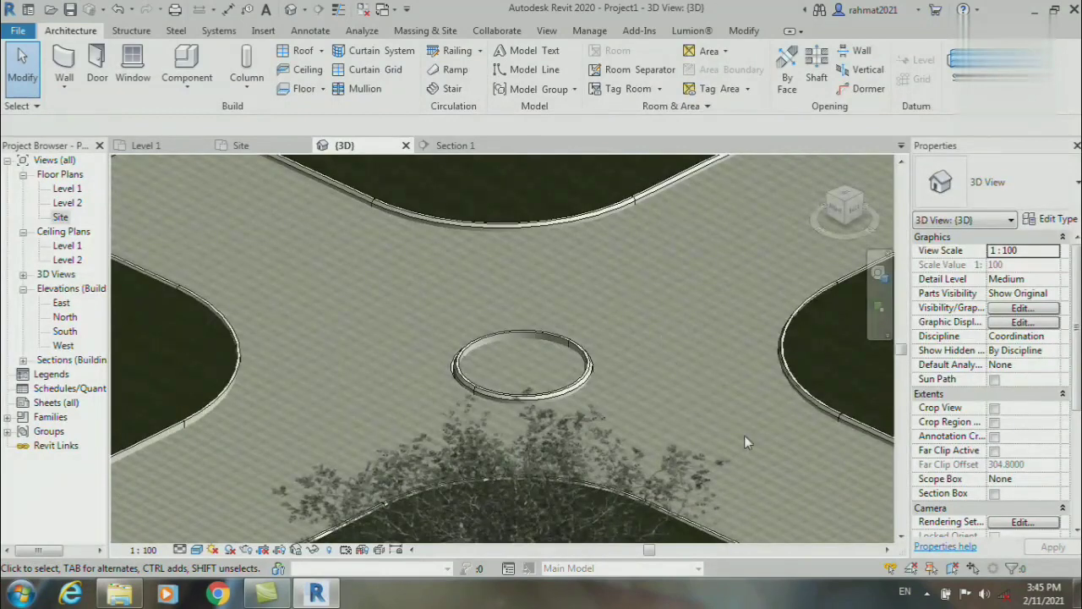
pyautogui.click(928, 593)
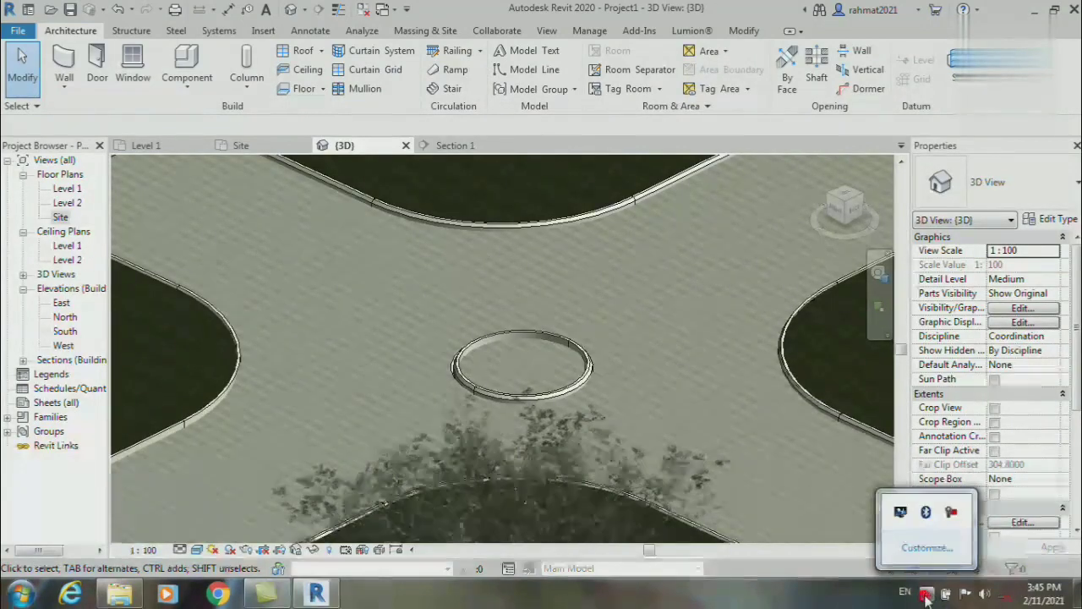
pyautogui.click(950, 514)
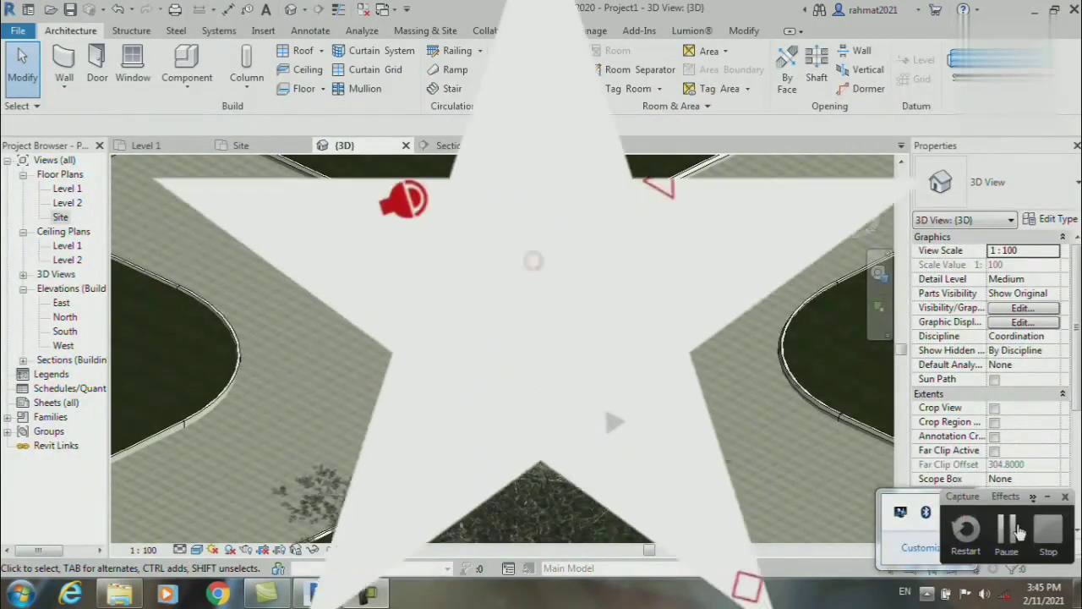